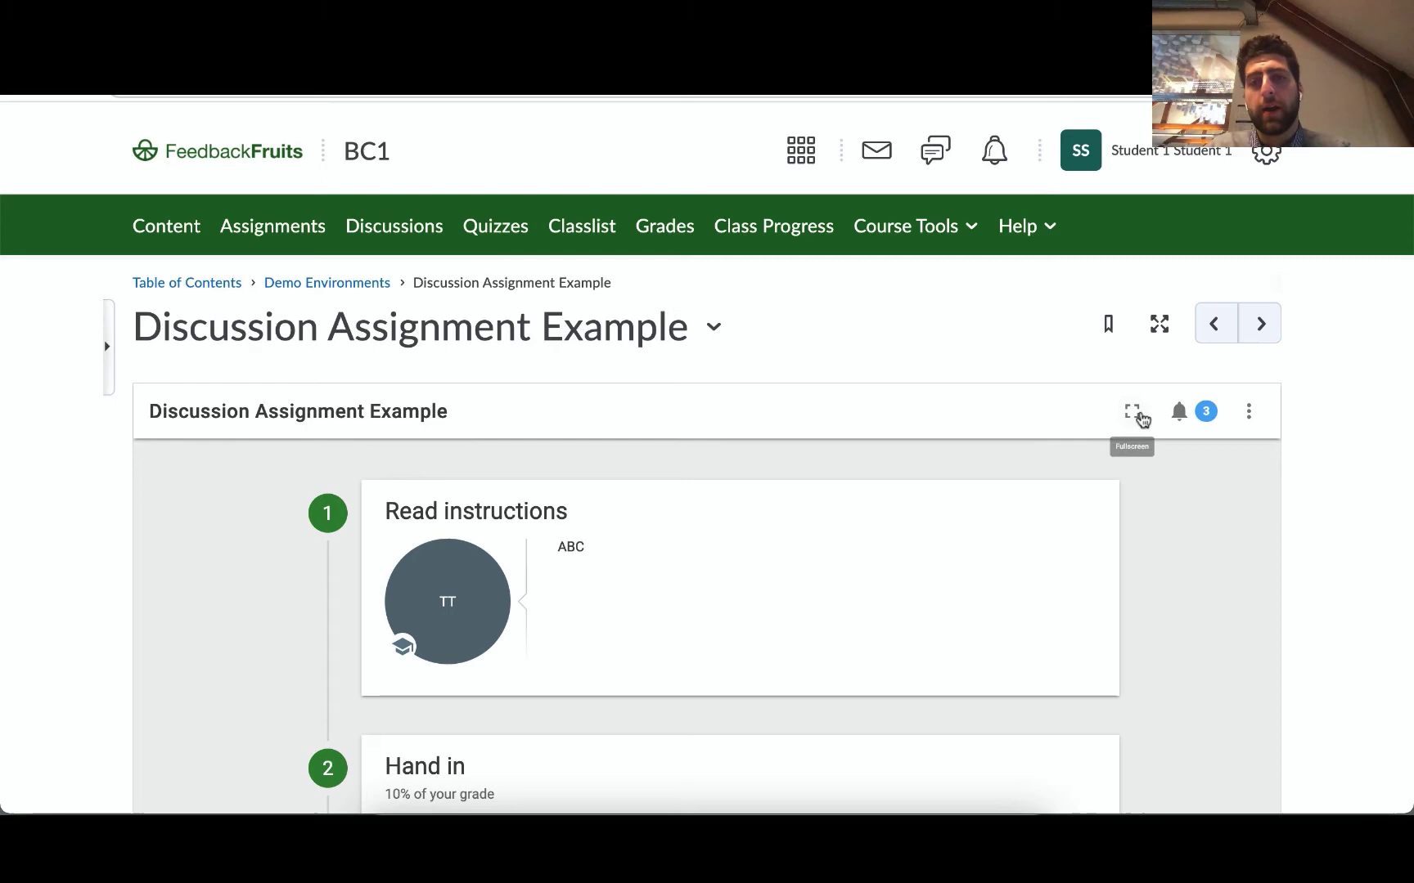
- Show the Discussion Assignment Example activity in full screen
{"action": "left_click", "coordinate": [1135, 413]}
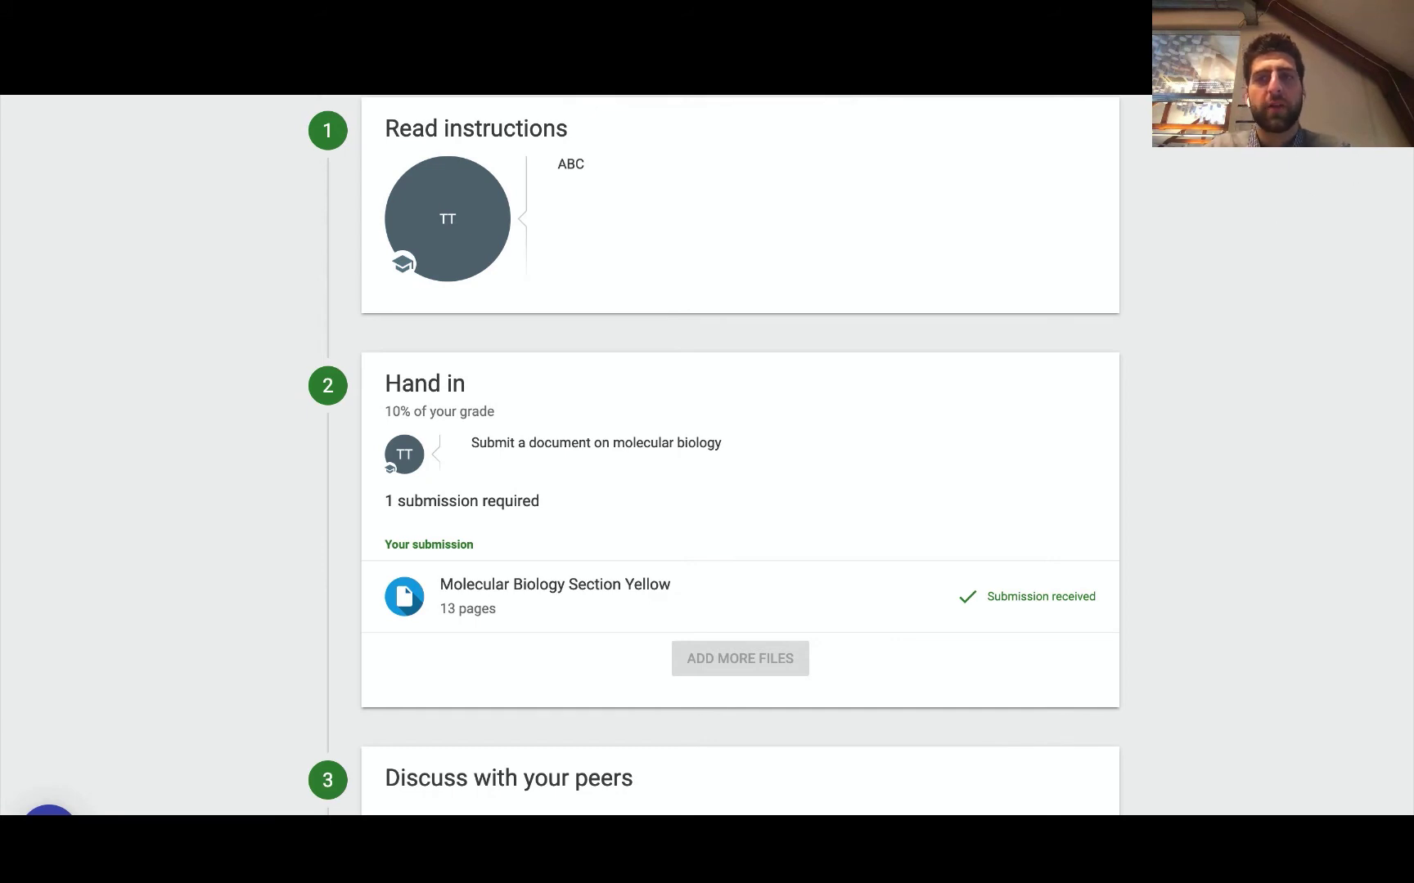
{"action": "left_click", "coordinate": [1267, 111]}
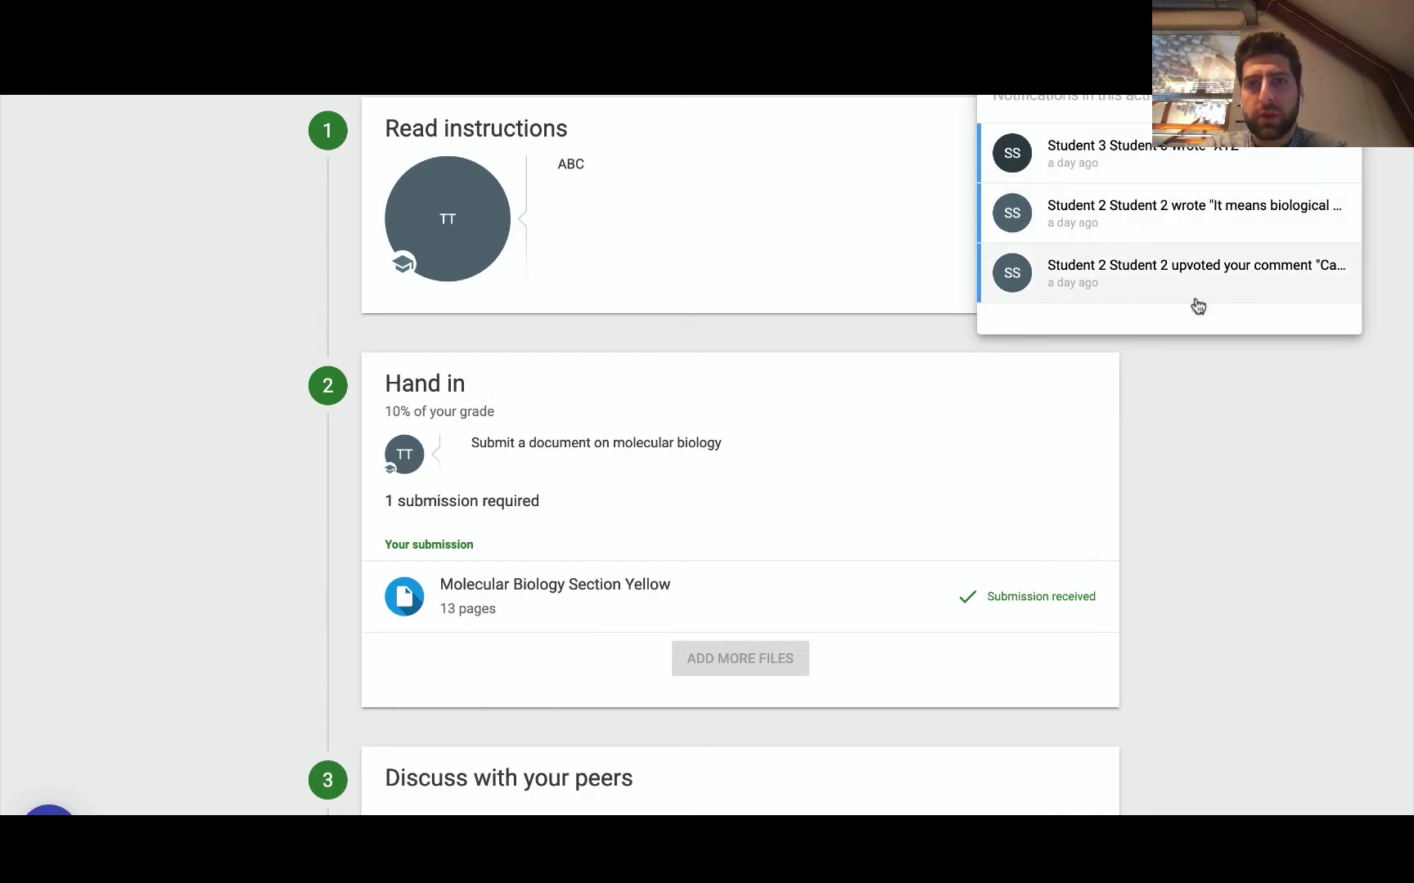
{"action": "left_click", "coordinate": [1303, 459]}
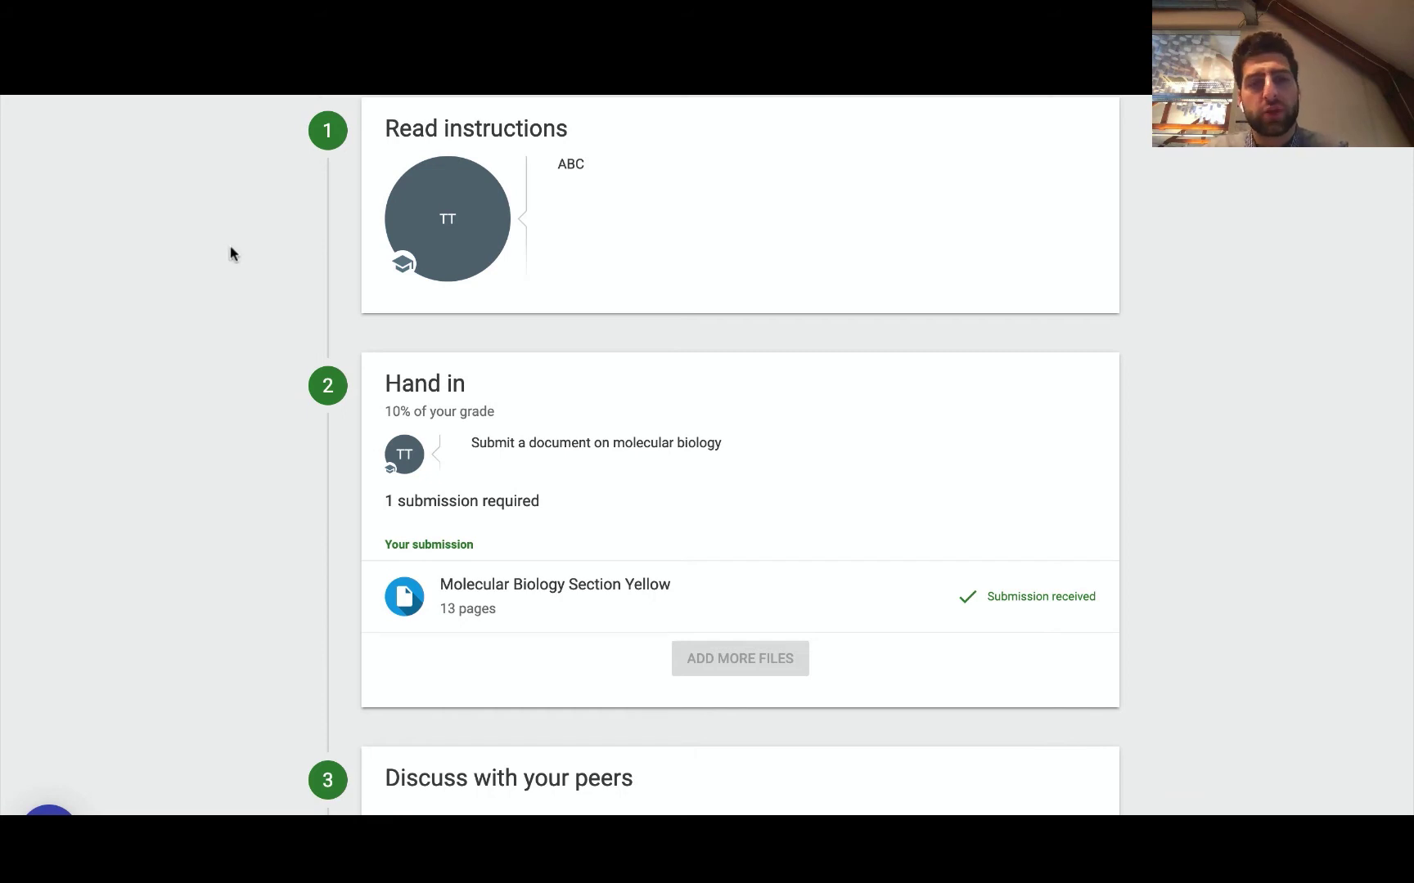
- Review the assignment steps down to Grading, then open the Discuss with your peers discussion
{"action": "scroll", "coordinate": [291, 546], "scroll_direction": "down", "scroll_amount": 3}
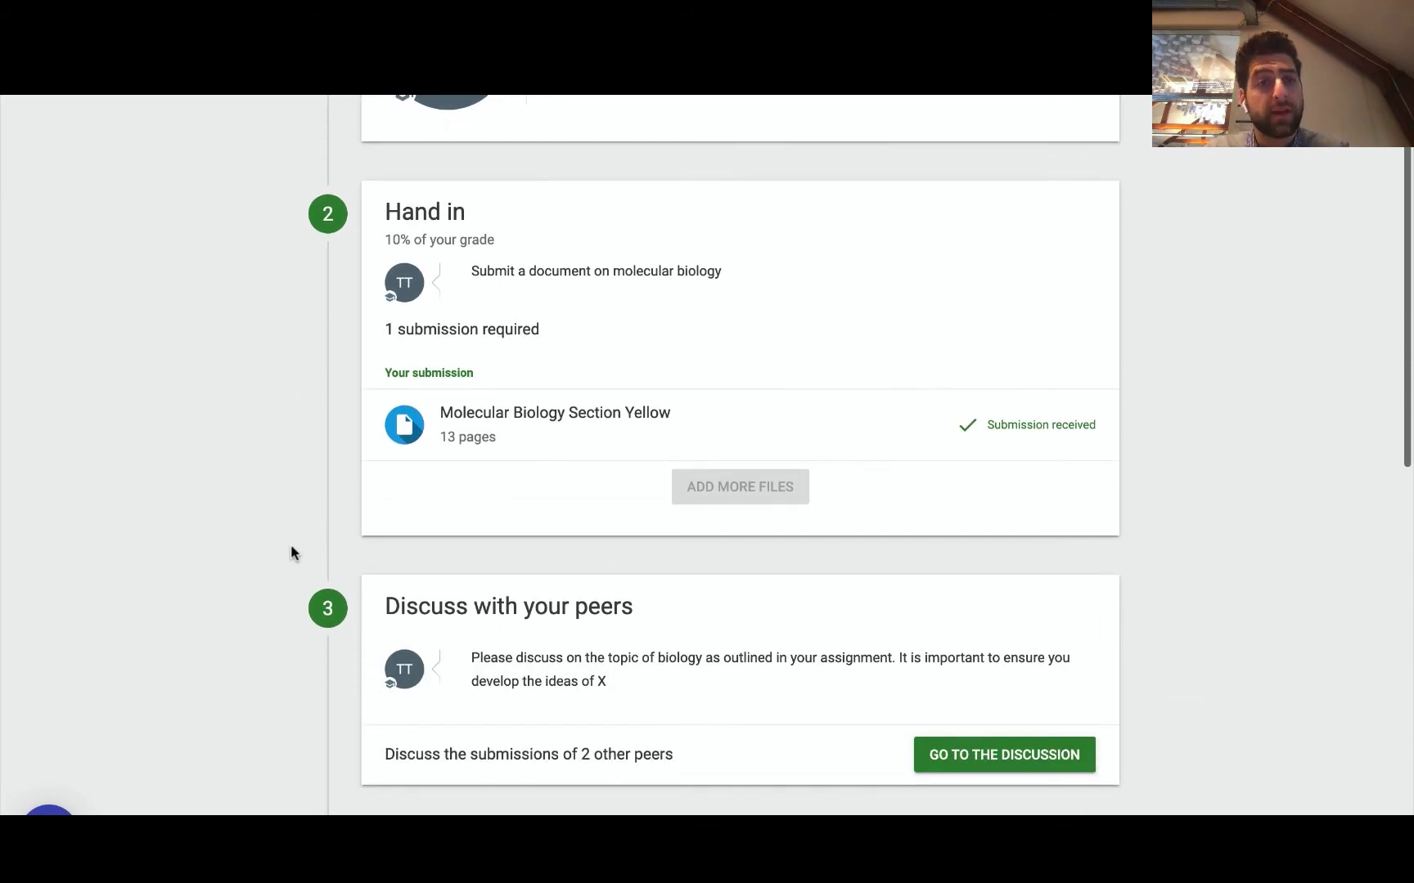
{"action": "scroll", "coordinate": [291, 547], "scroll_direction": "down", "scroll_amount": 5}
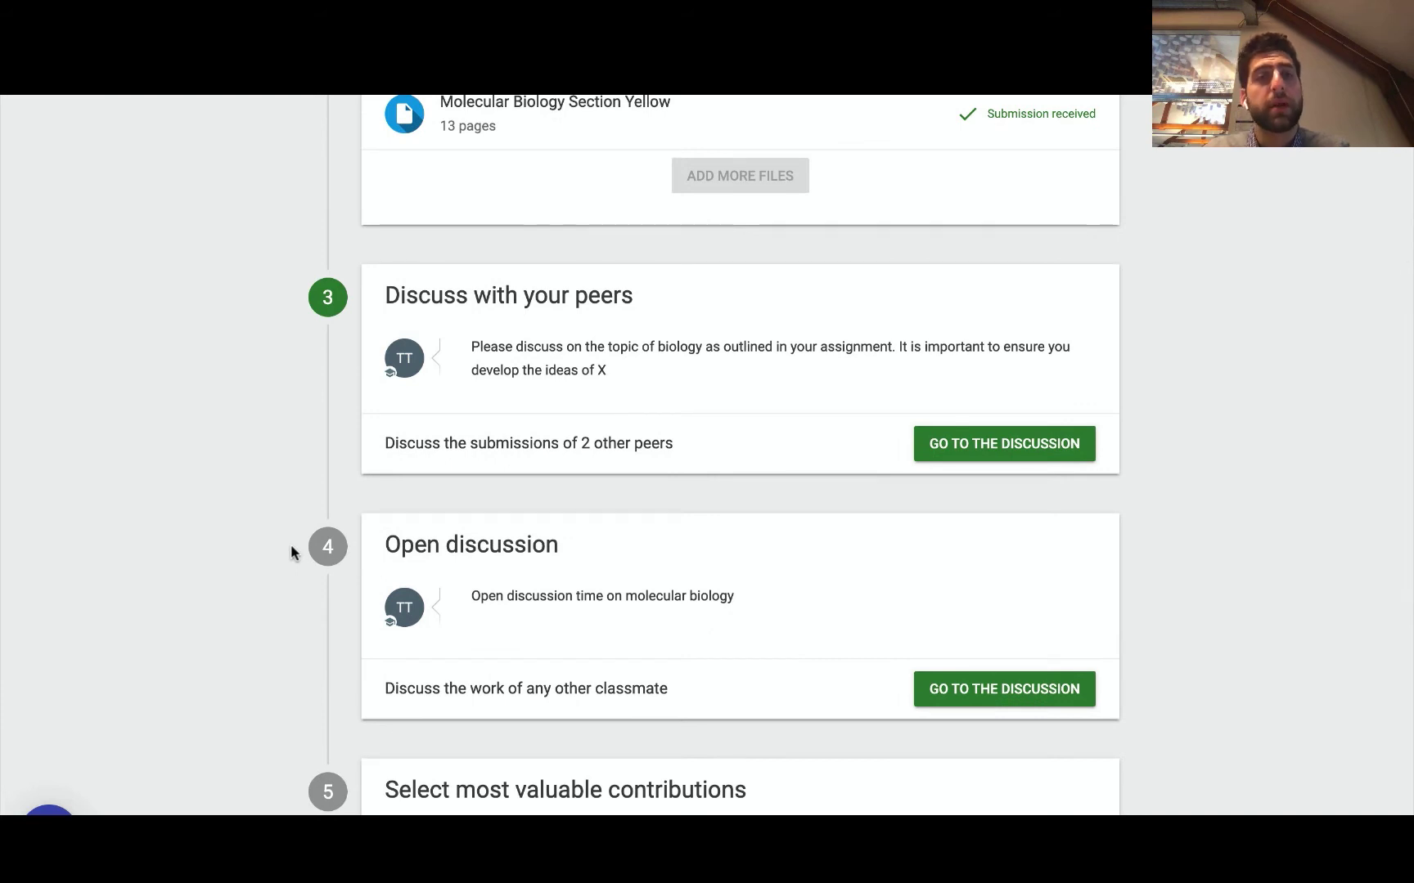
{"action": "scroll", "coordinate": [419, 635], "scroll_direction": "down", "scroll_amount": 6}
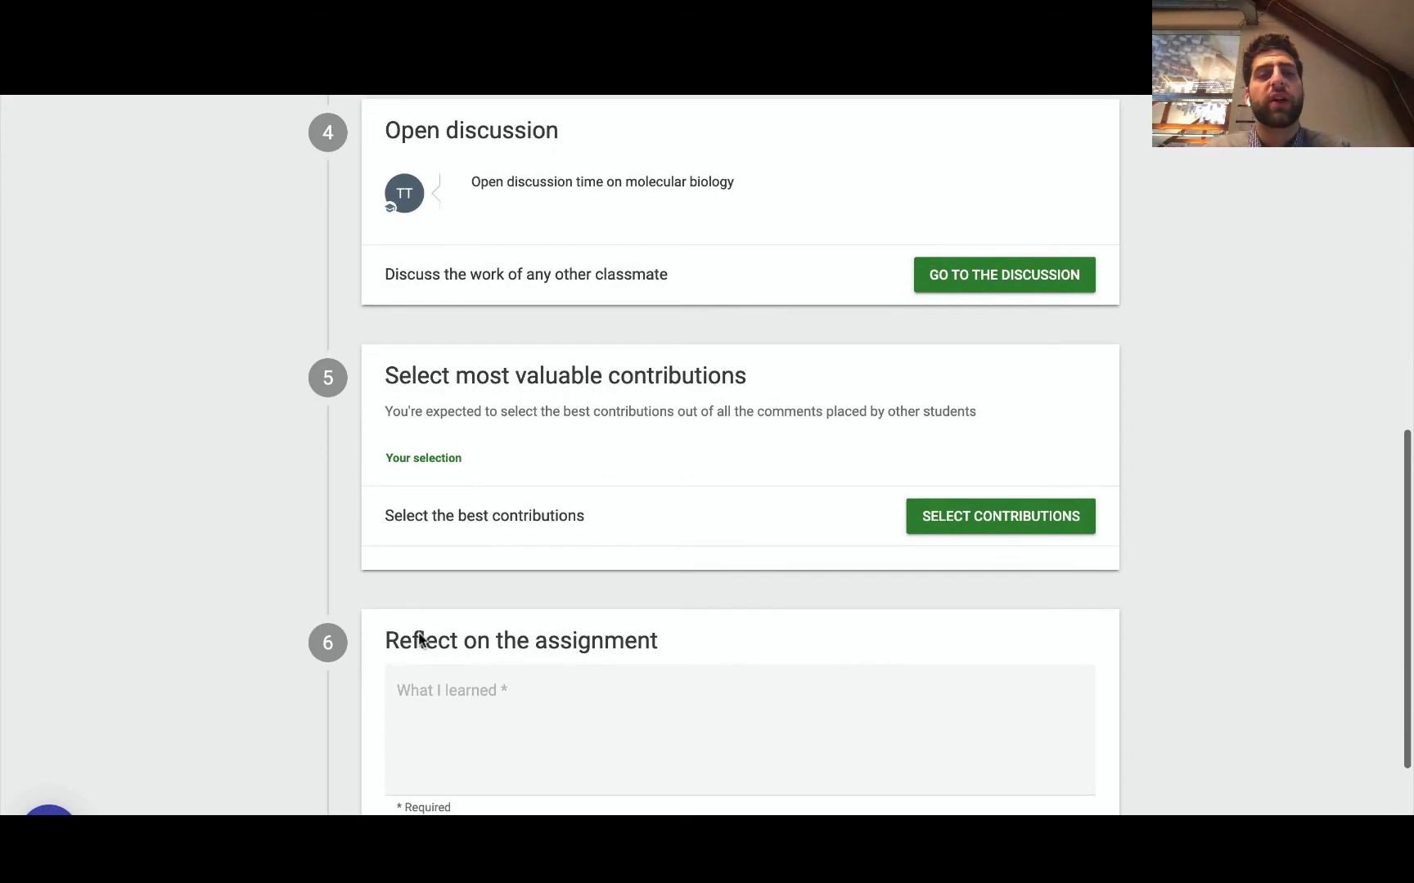
{"action": "scroll", "coordinate": [419, 638], "scroll_direction": "down", "scroll_amount": 4}
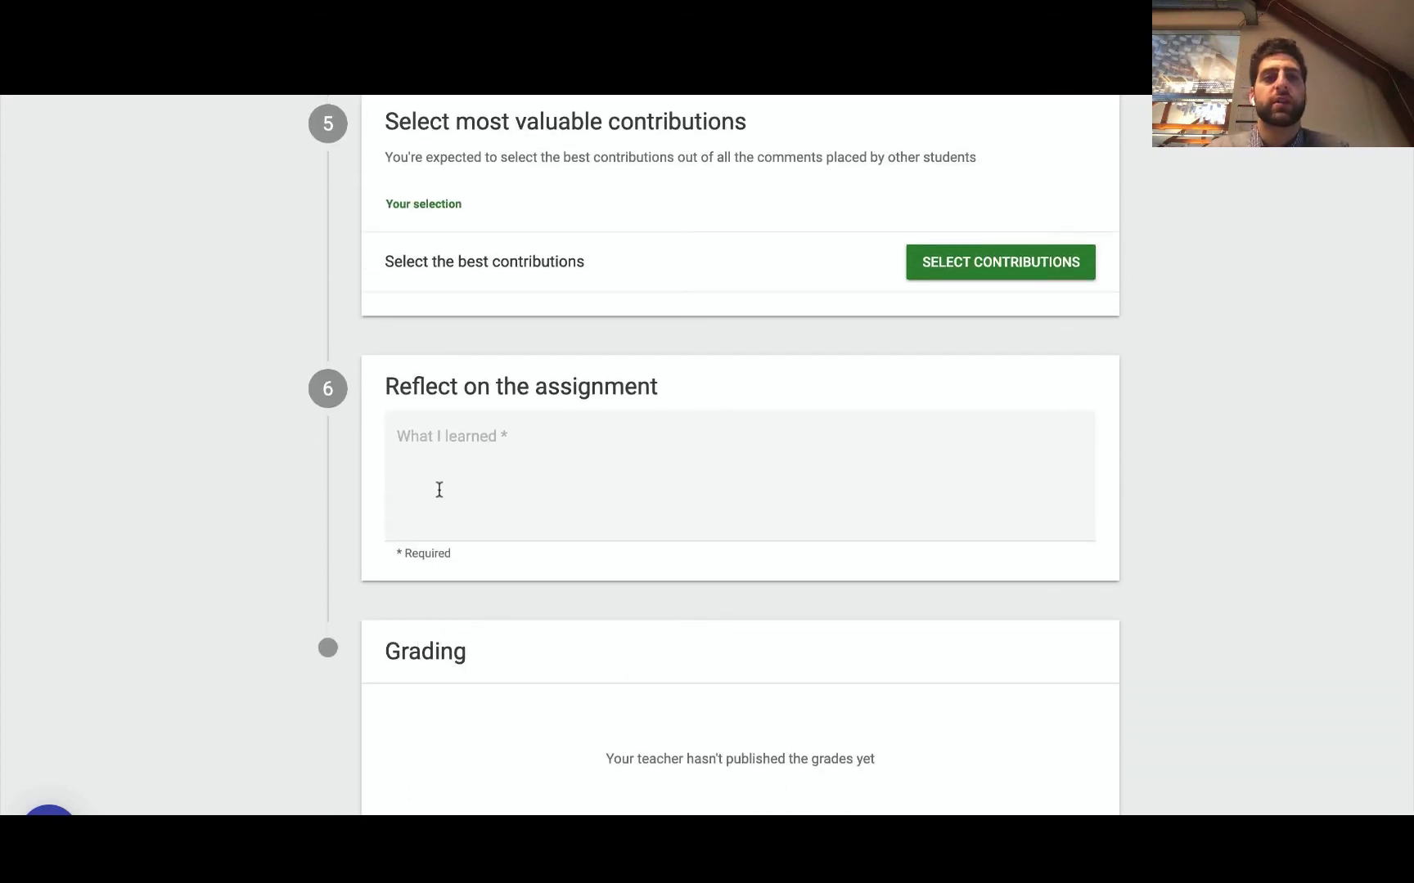
{"action": "scroll", "coordinate": [440, 489], "scroll_direction": "up", "scroll_amount": 15}
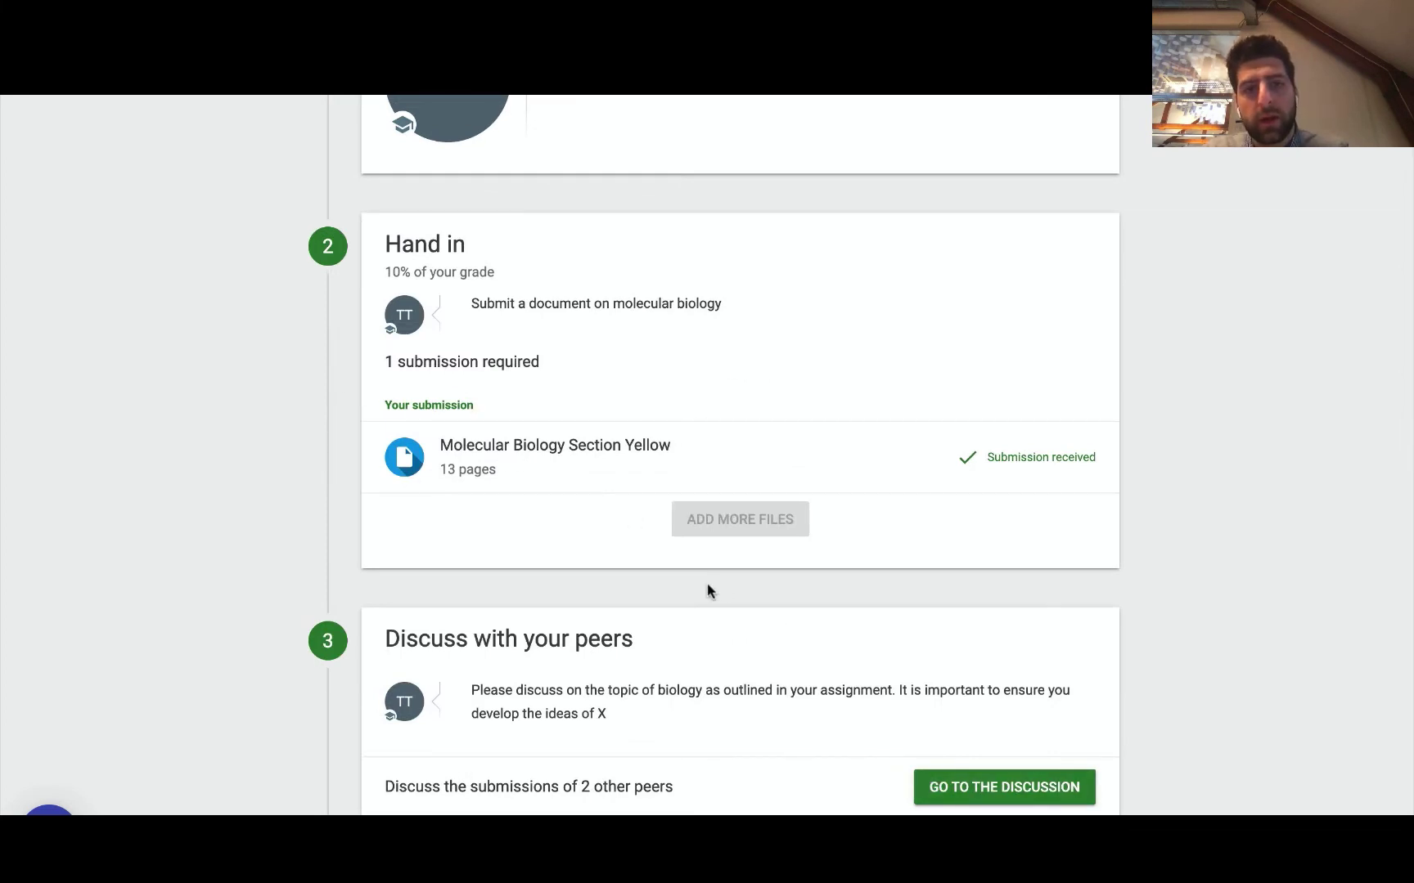
{"action": "left_click", "coordinate": [951, 793]}
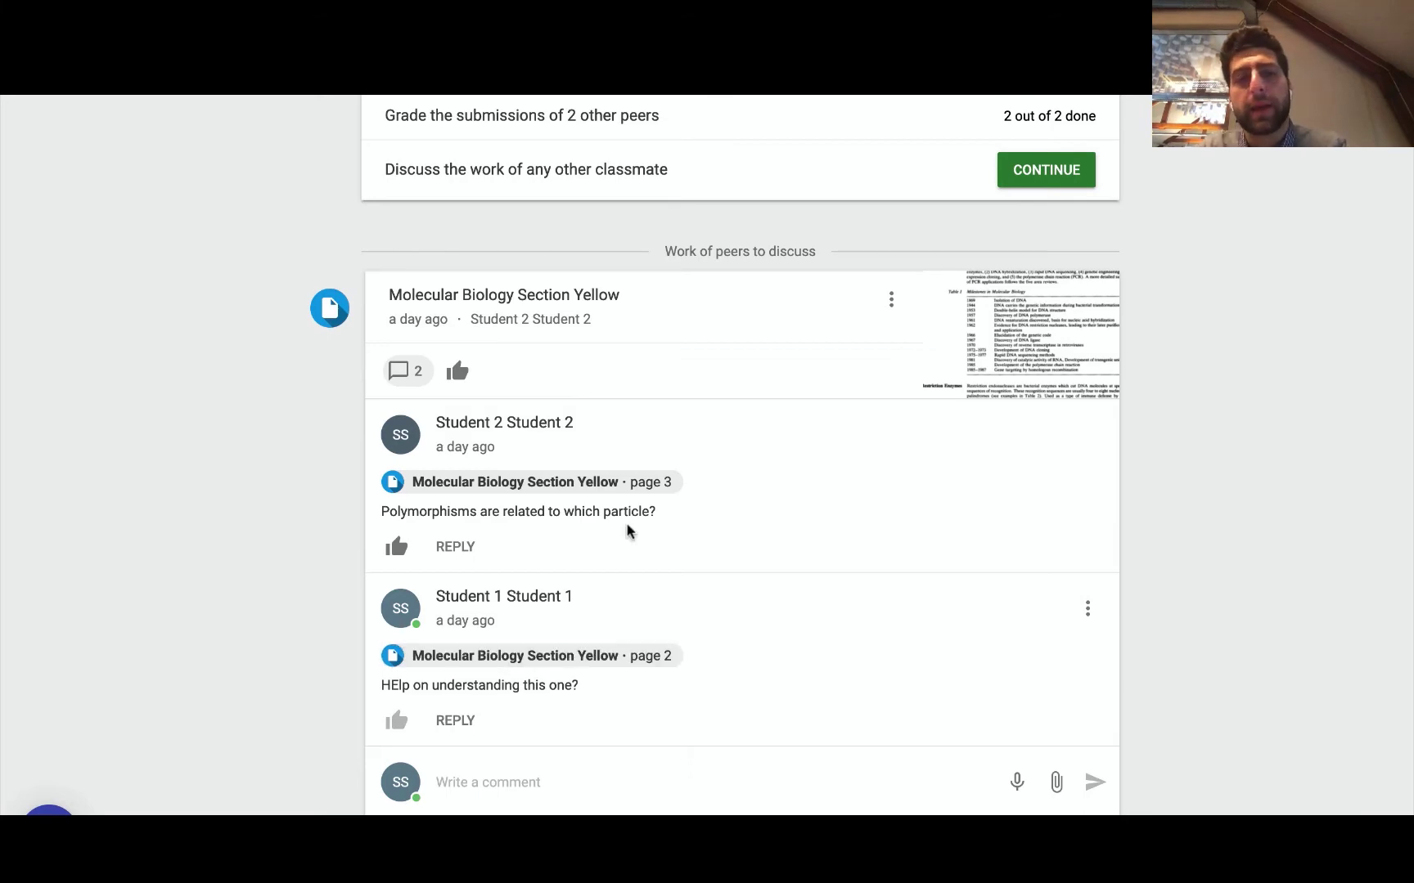
{"action": "mouse_move", "coordinate": [1051, 327]}
{"action": "scroll", "coordinate": [1278, 410], "scroll_direction": "down", "scroll_amount": 12}
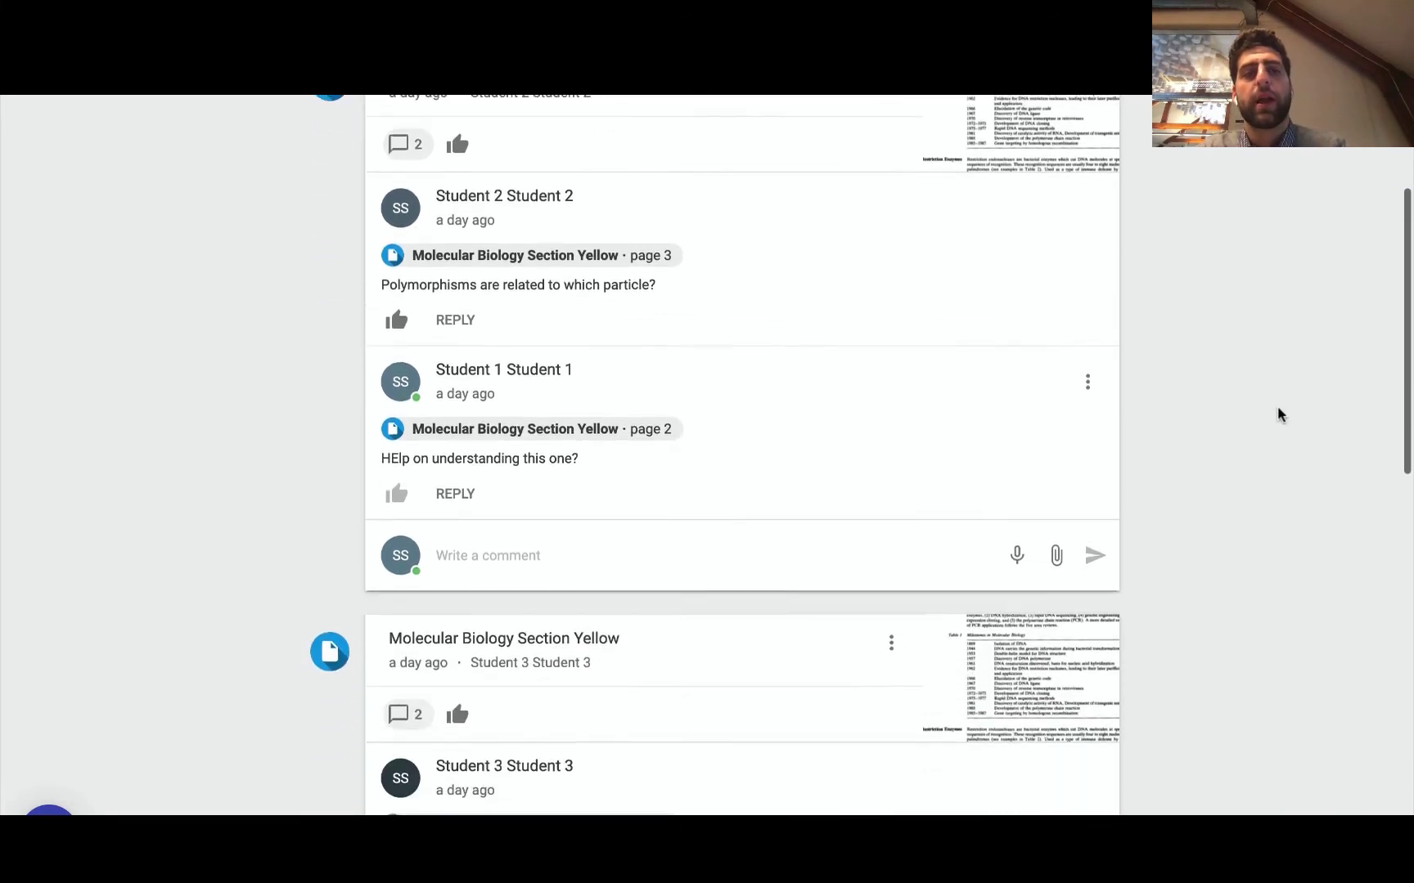
{"action": "scroll", "coordinate": [1279, 412], "scroll_direction": "up", "scroll_amount": 15}
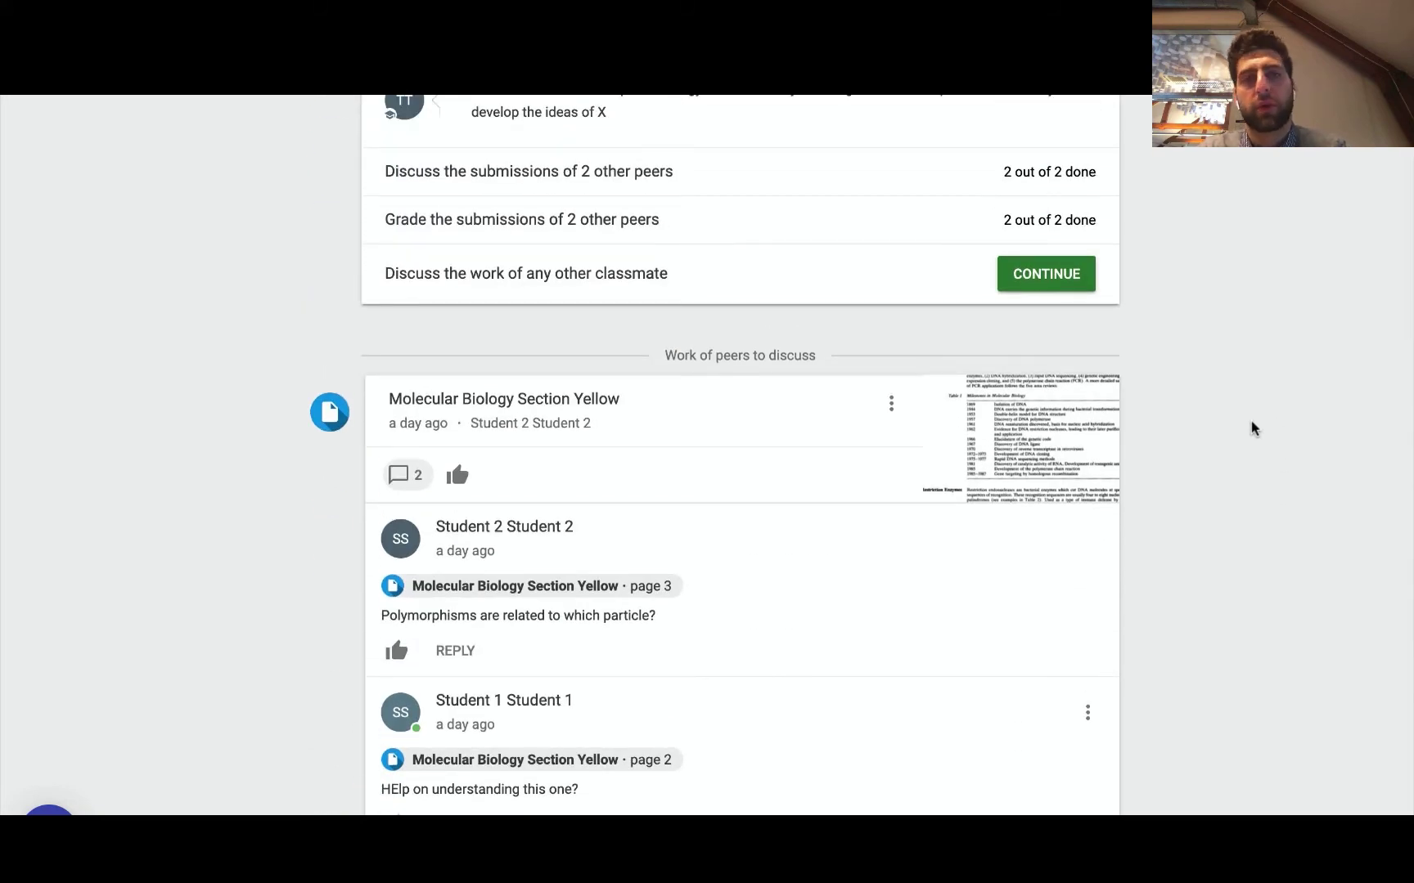
{"action": "mouse_move", "coordinate": [1072, 450]}
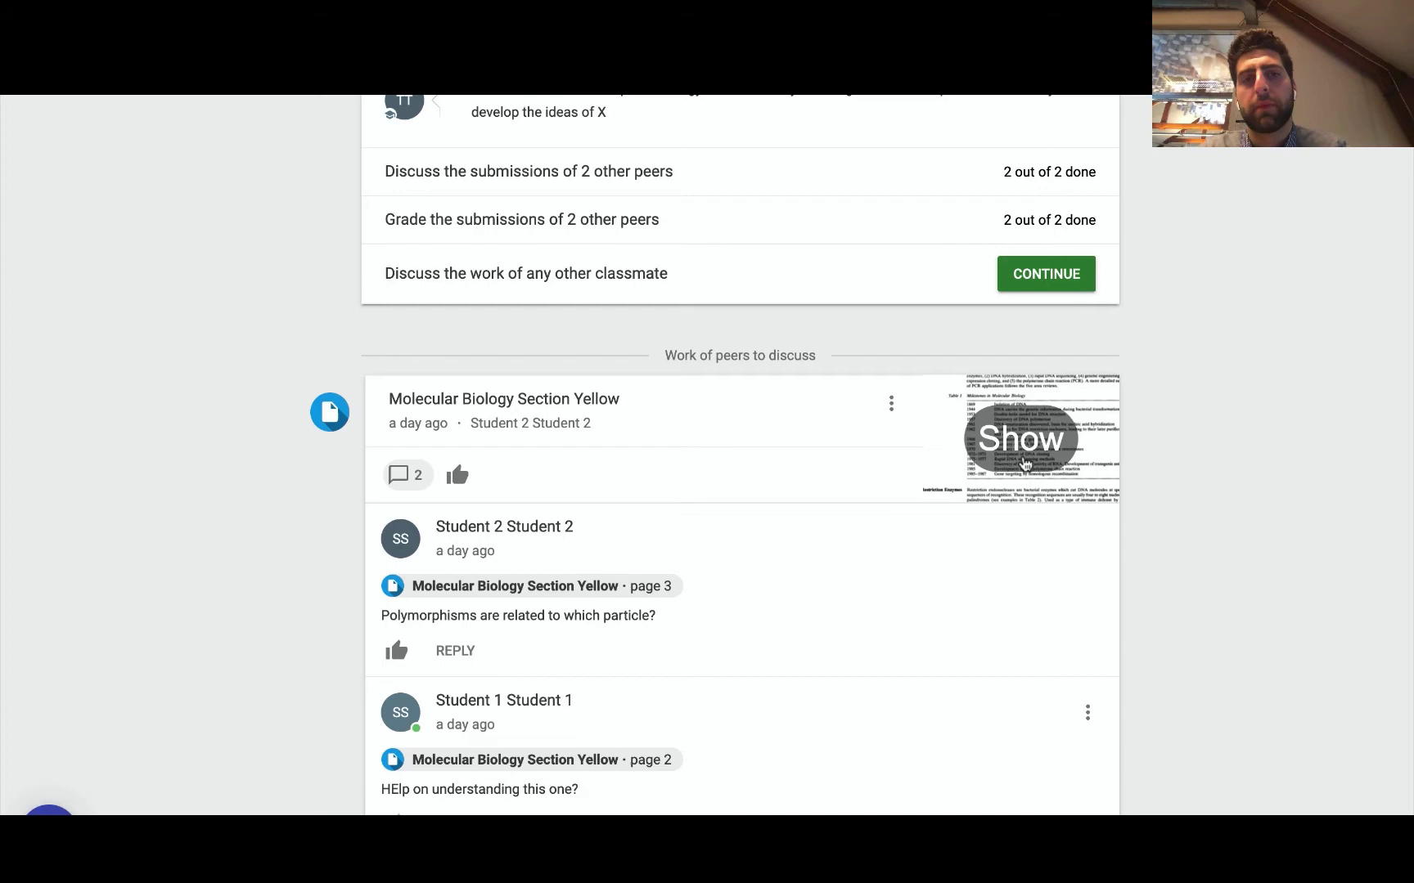
- Open the peer's Molecular Biology Section Yellow document with its comments beside it, sorted by location
{"action": "left_click", "coordinate": [1024, 463]}
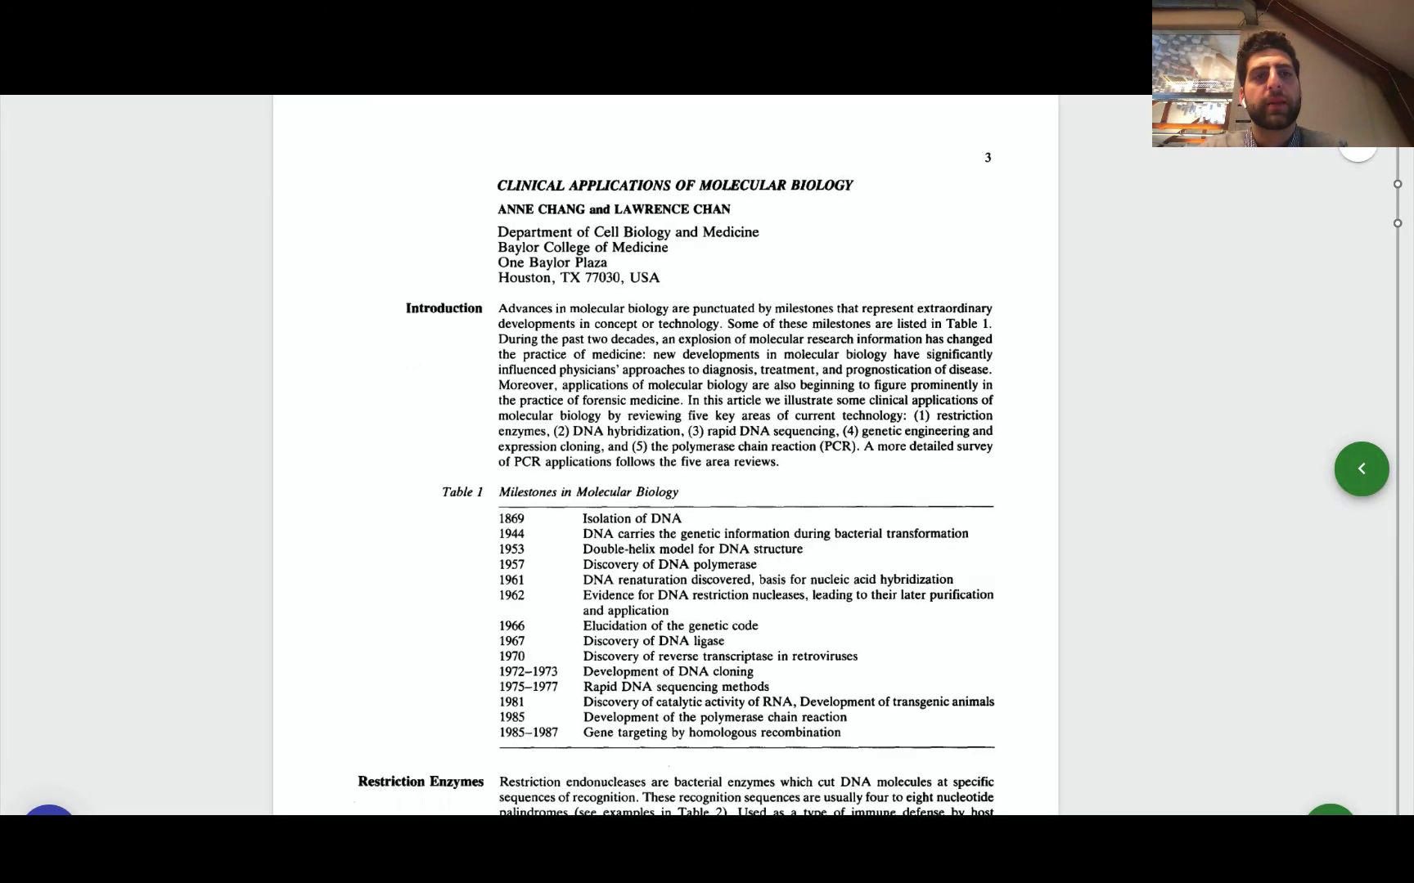
{"action": "scroll", "coordinate": [941, 551], "scroll_direction": "down", "scroll_amount": 3}
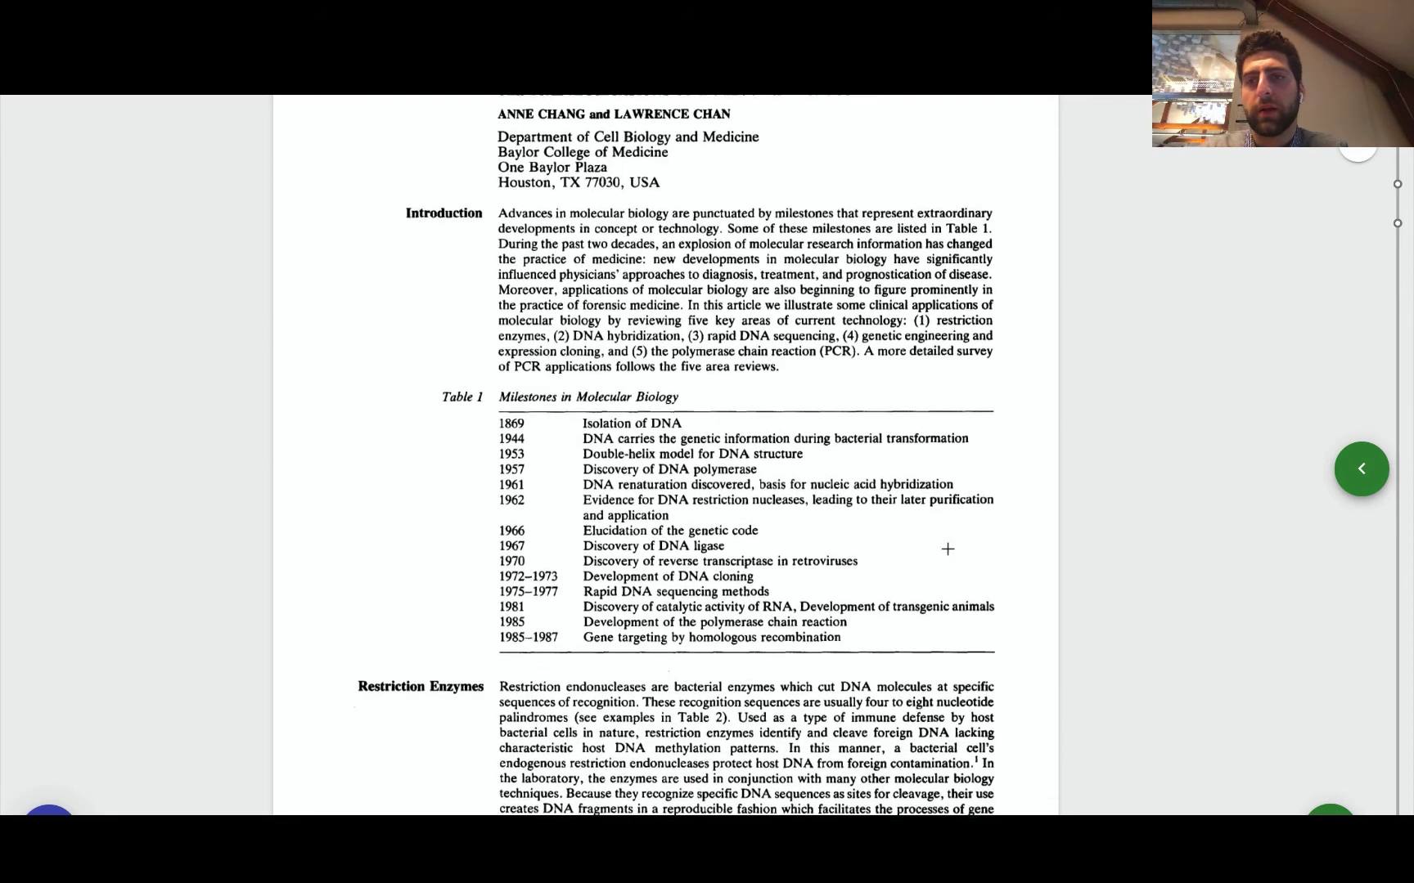
{"action": "scroll", "coordinate": [946, 552], "scroll_direction": "down", "scroll_amount": 6}
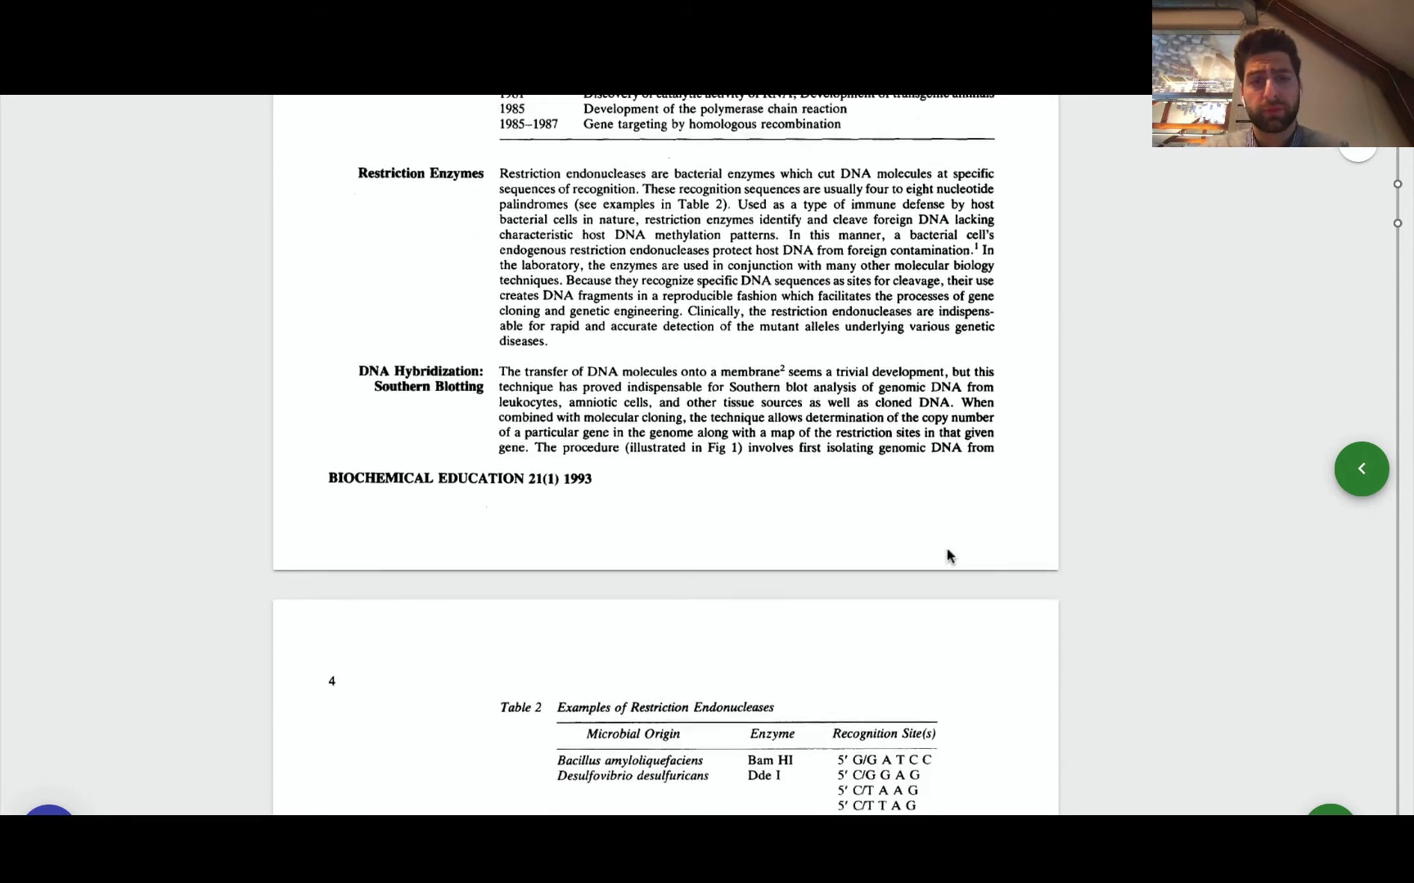
{"action": "left_click", "coordinate": [1351, 460]}
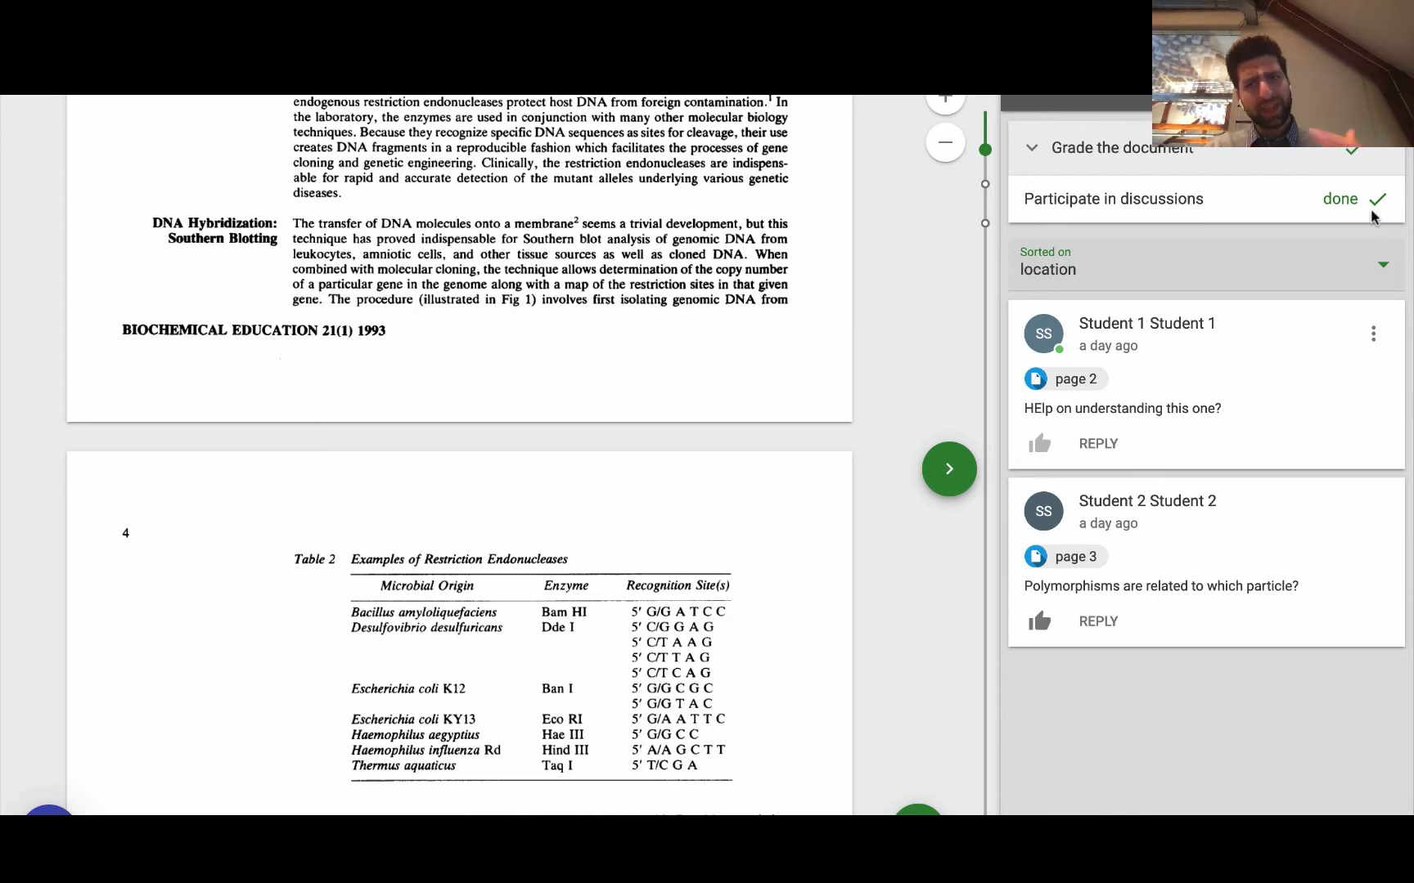
{"action": "left_click", "coordinate": [1321, 246]}
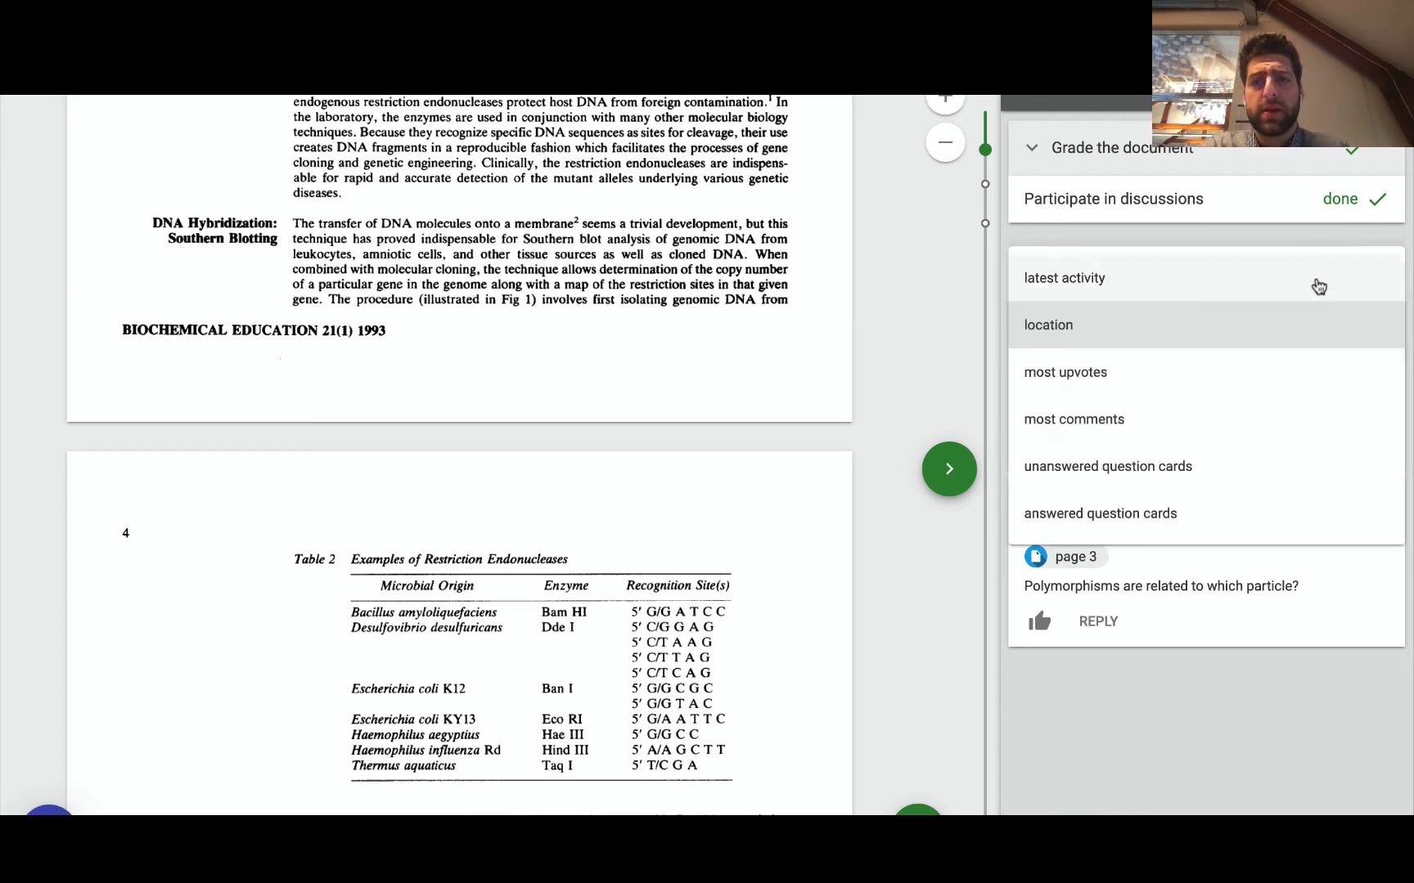
{"action": "left_click", "coordinate": [1082, 741]}
{"action": "scroll", "coordinate": [356, 435], "scroll_direction": "down", "scroll_amount": 5}
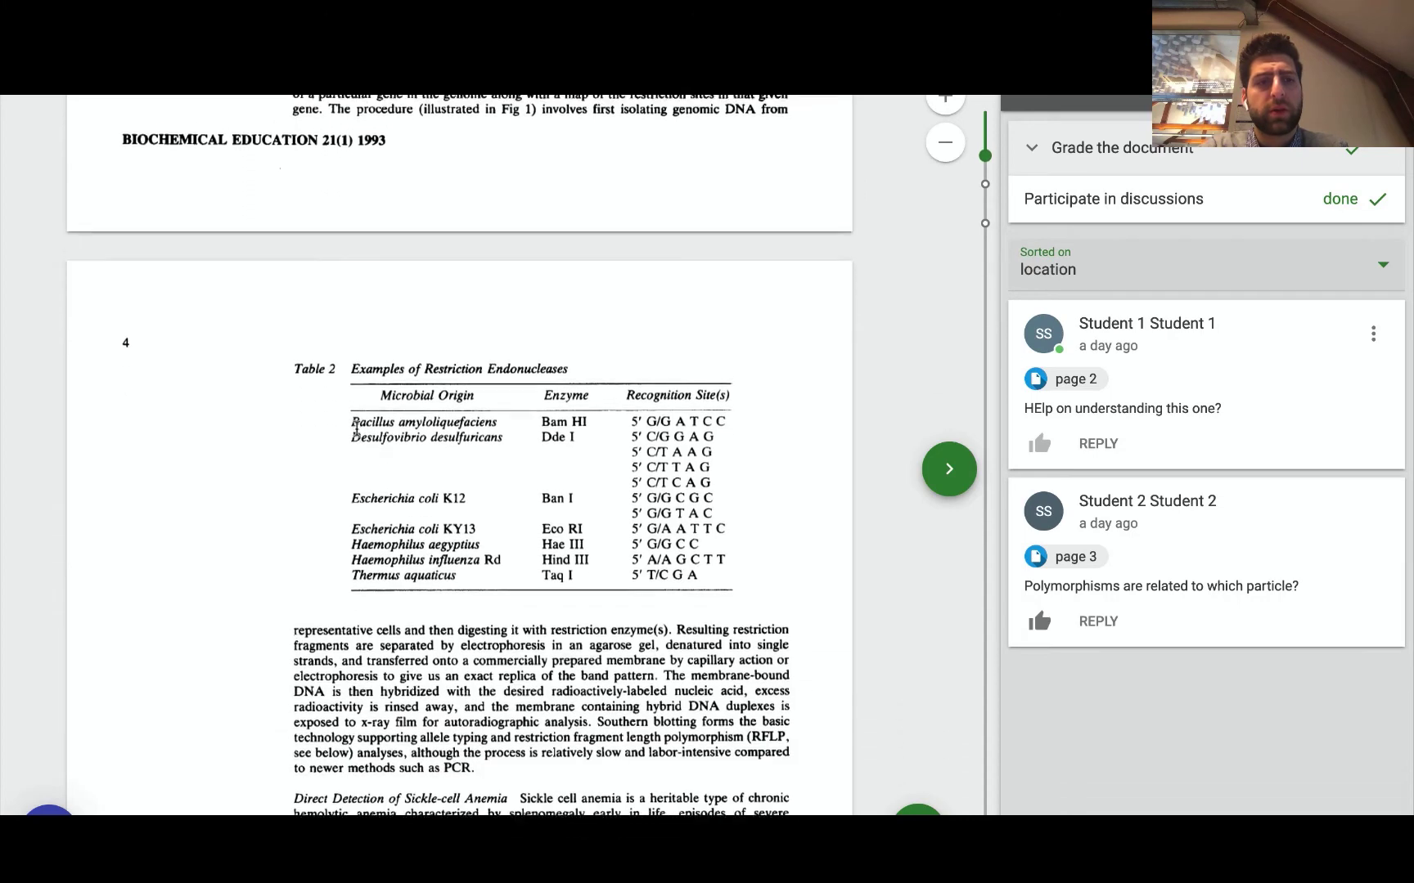
{"action": "scroll", "coordinate": [356, 427], "scroll_direction": "down", "scroll_amount": 1}
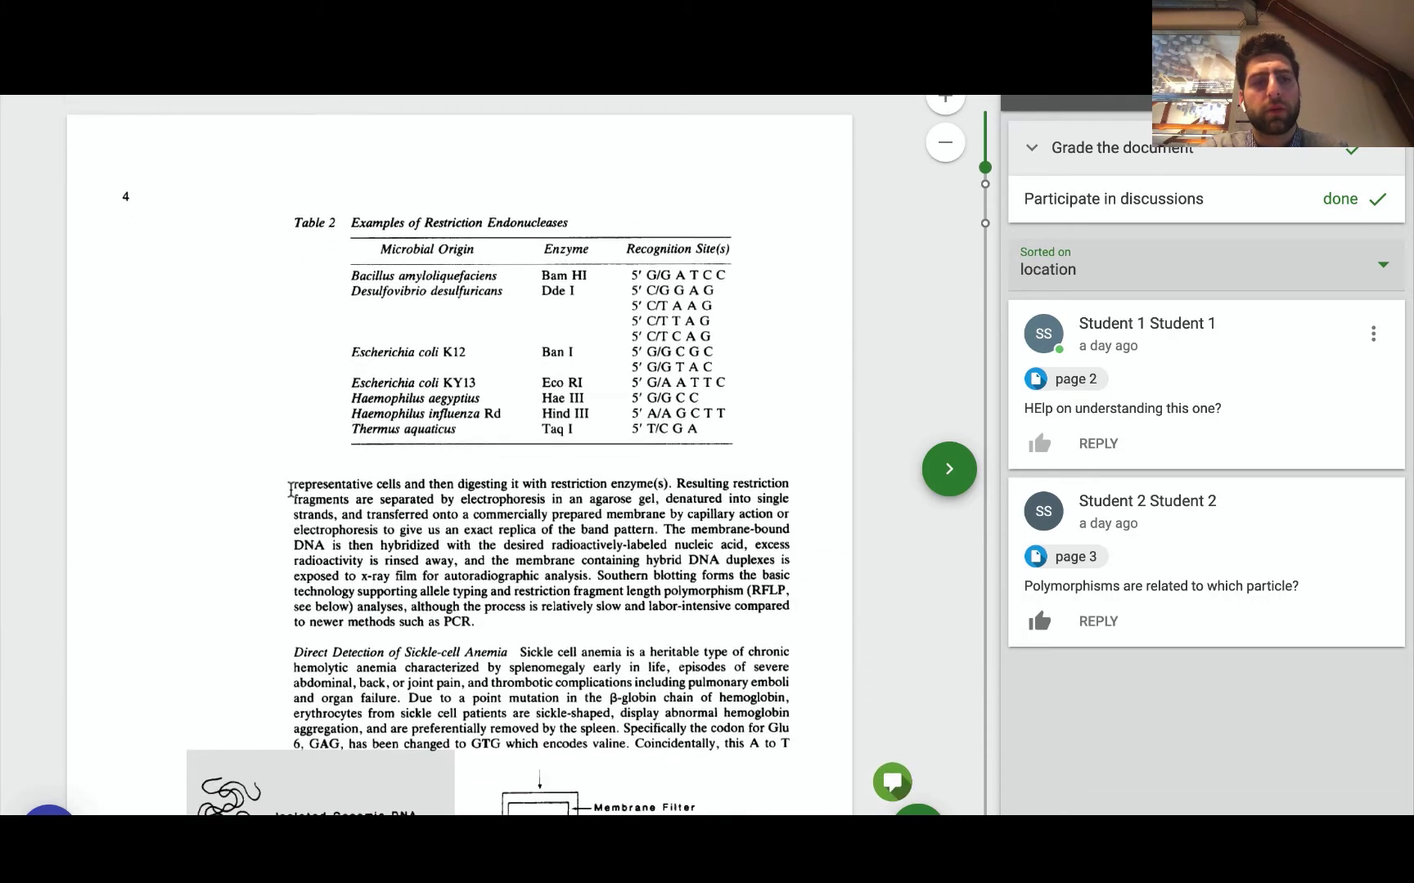
- Comment on 'representative cells': 'Can you please elaborate, I don't understand how it is digested.'
{"action": "mouse_move", "coordinate": [290, 486]}
{"action": "left_mouse_down"}
{"action": "mouse_move", "coordinate": [426, 484]}
{"action": "mouse_move", "coordinate": [407, 484]}
{"action": "left_mouse_up"}
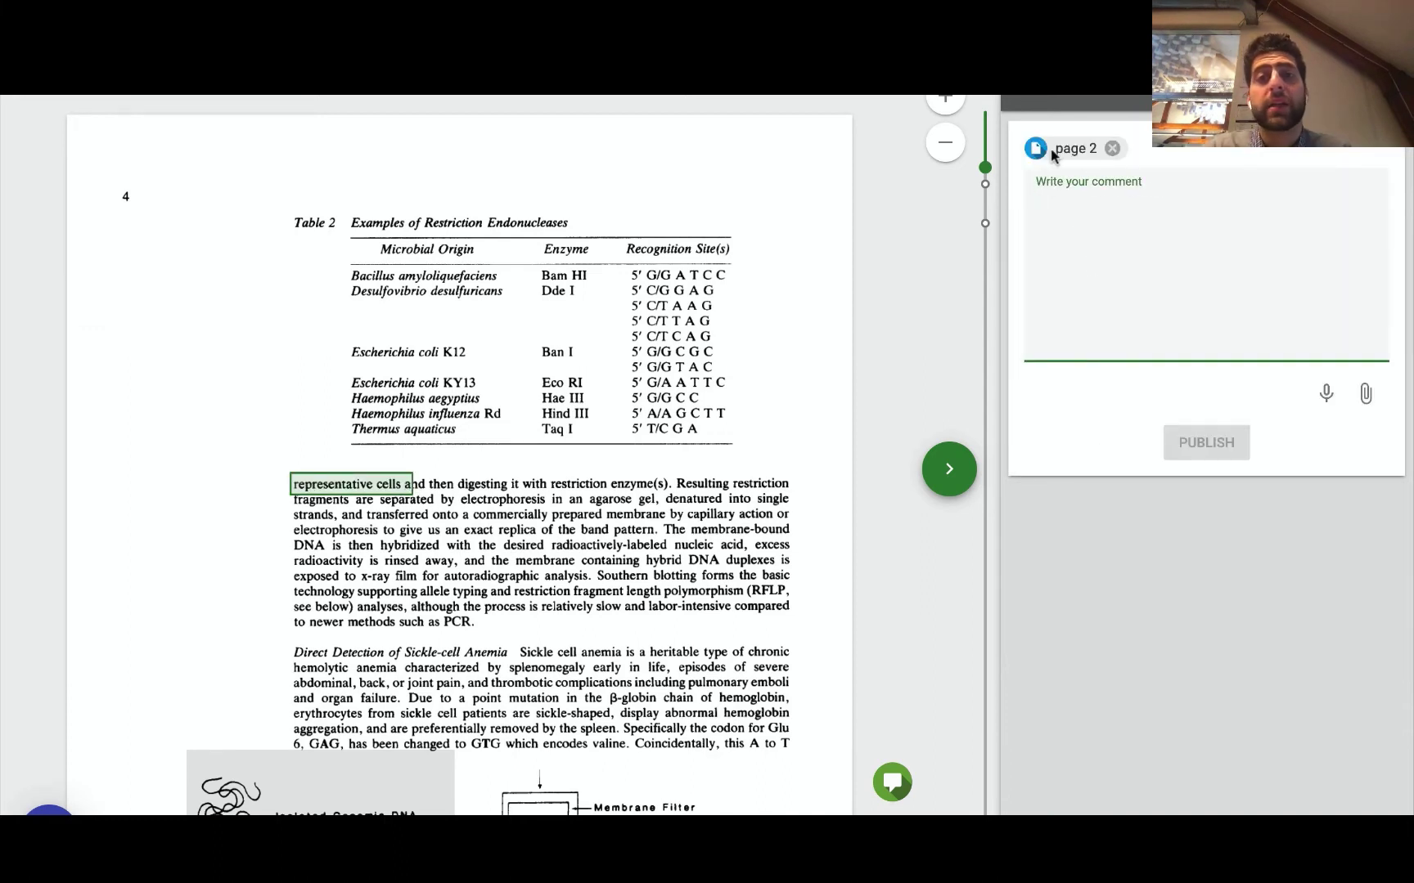
{"action": "left_click", "coordinate": [1112, 236]}
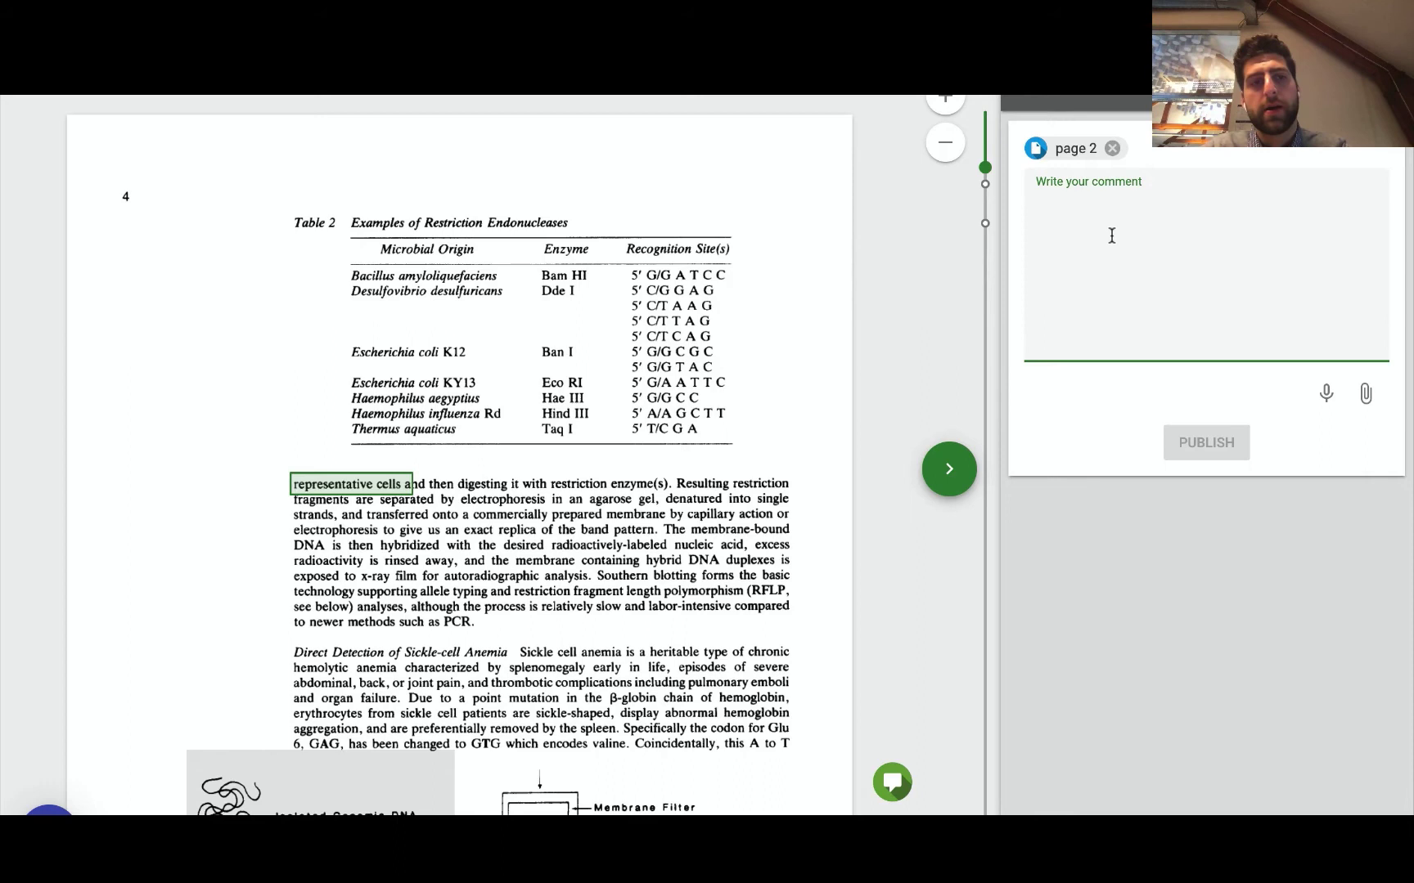
{"action": "type", "text": "Can you pleas"}
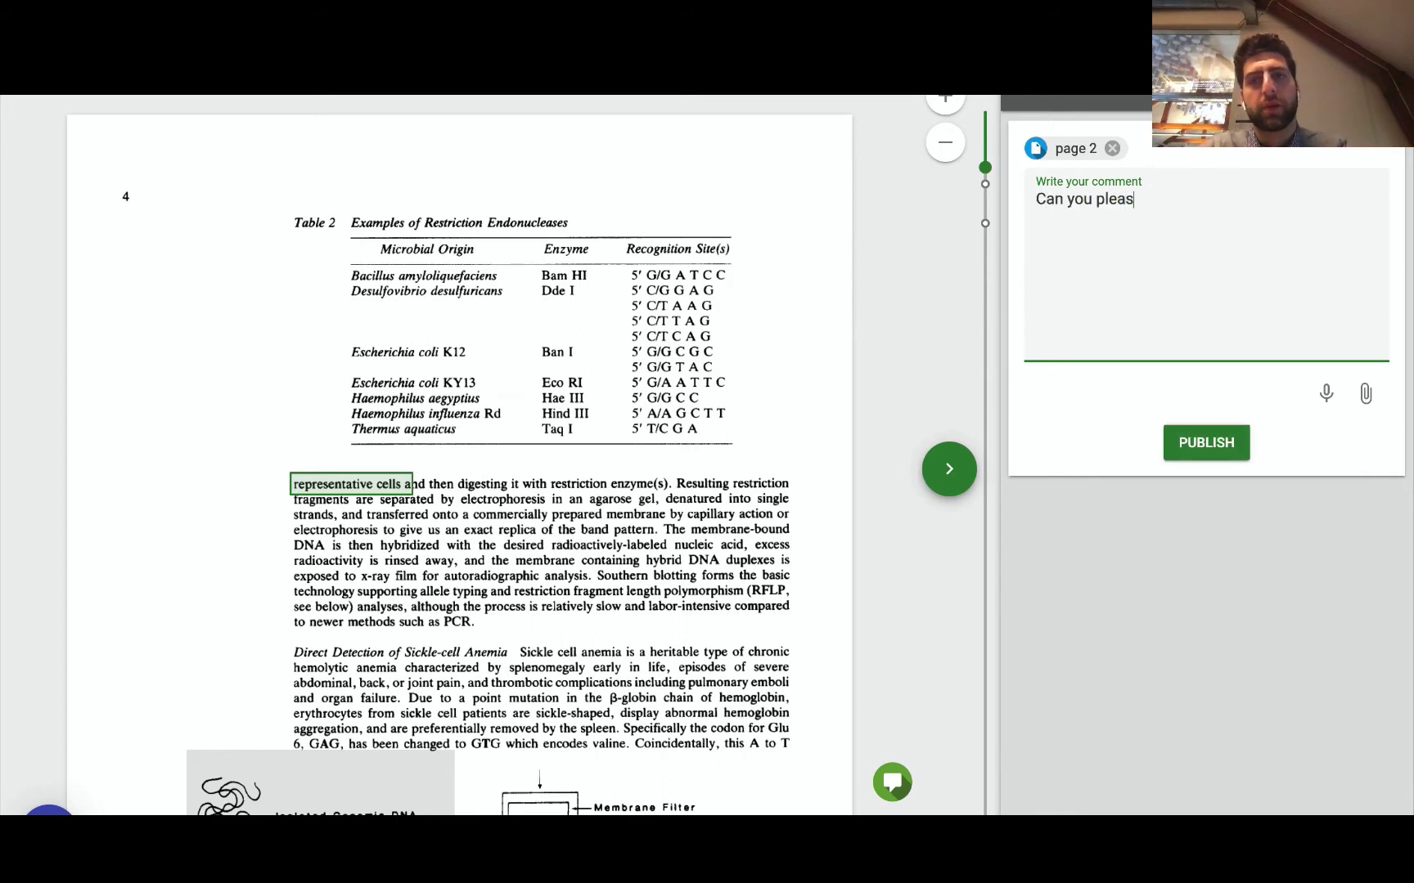
{"action": "type", "text": "e eab"}
{"action": "key", "text": "BackSpace"}
{"action": "key", "text": "BackSpace"}
{"action": "type", "text": "l"}
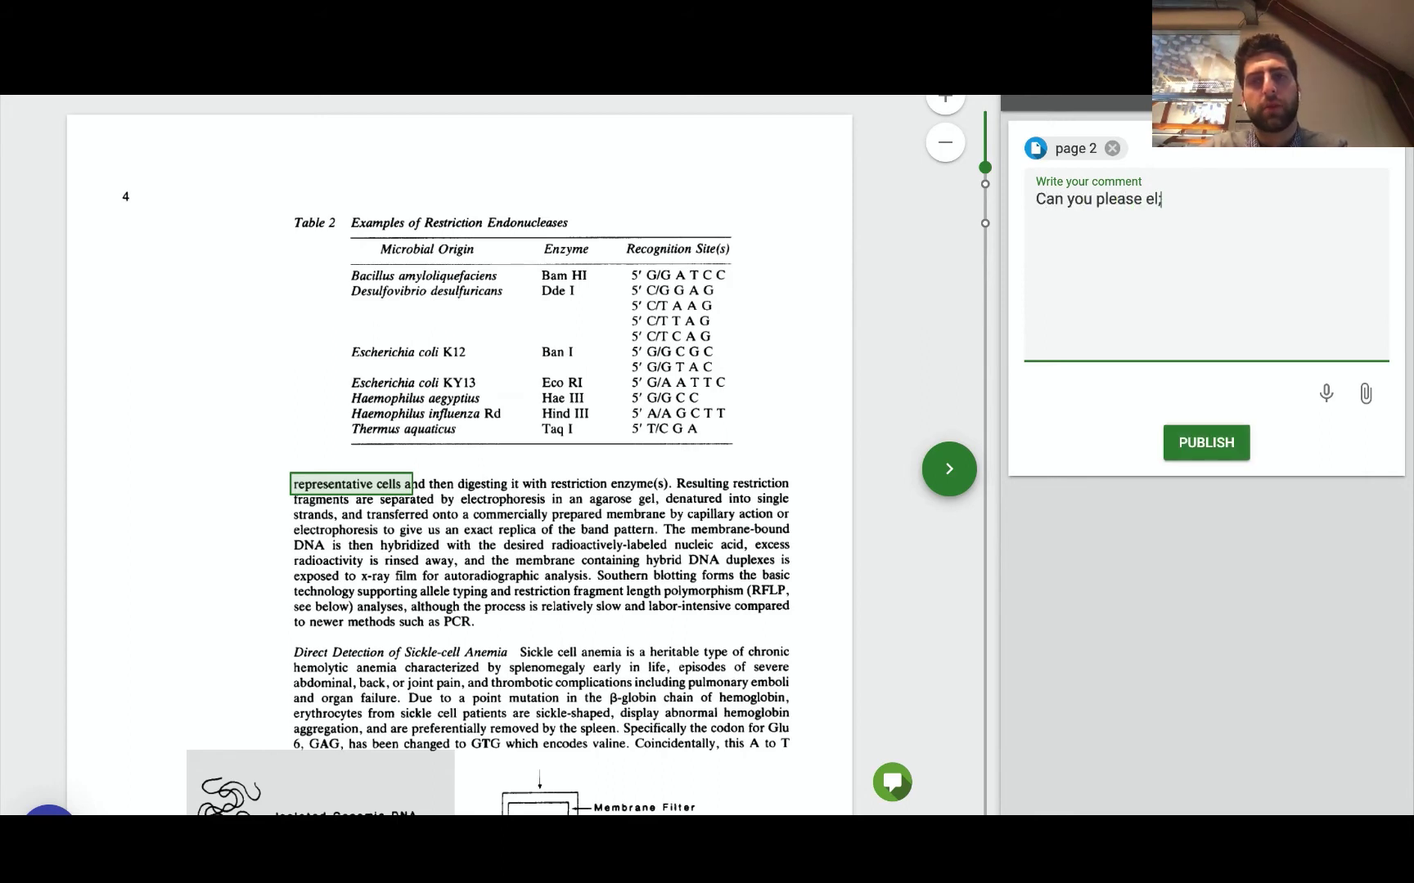
{"action": "type", "text": "aborate,"}
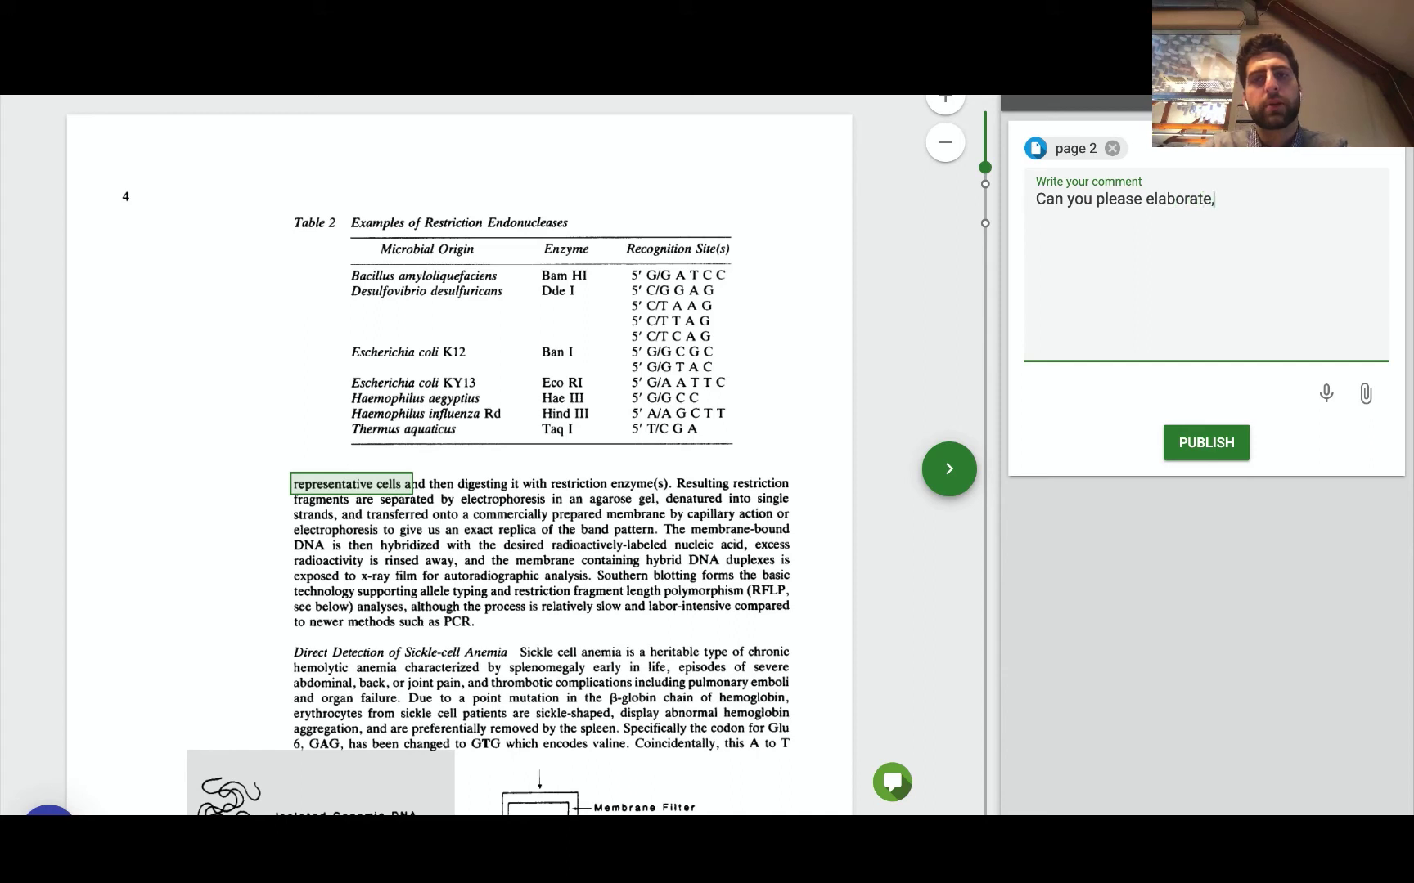
{"action": "type", "text": " I don't"}
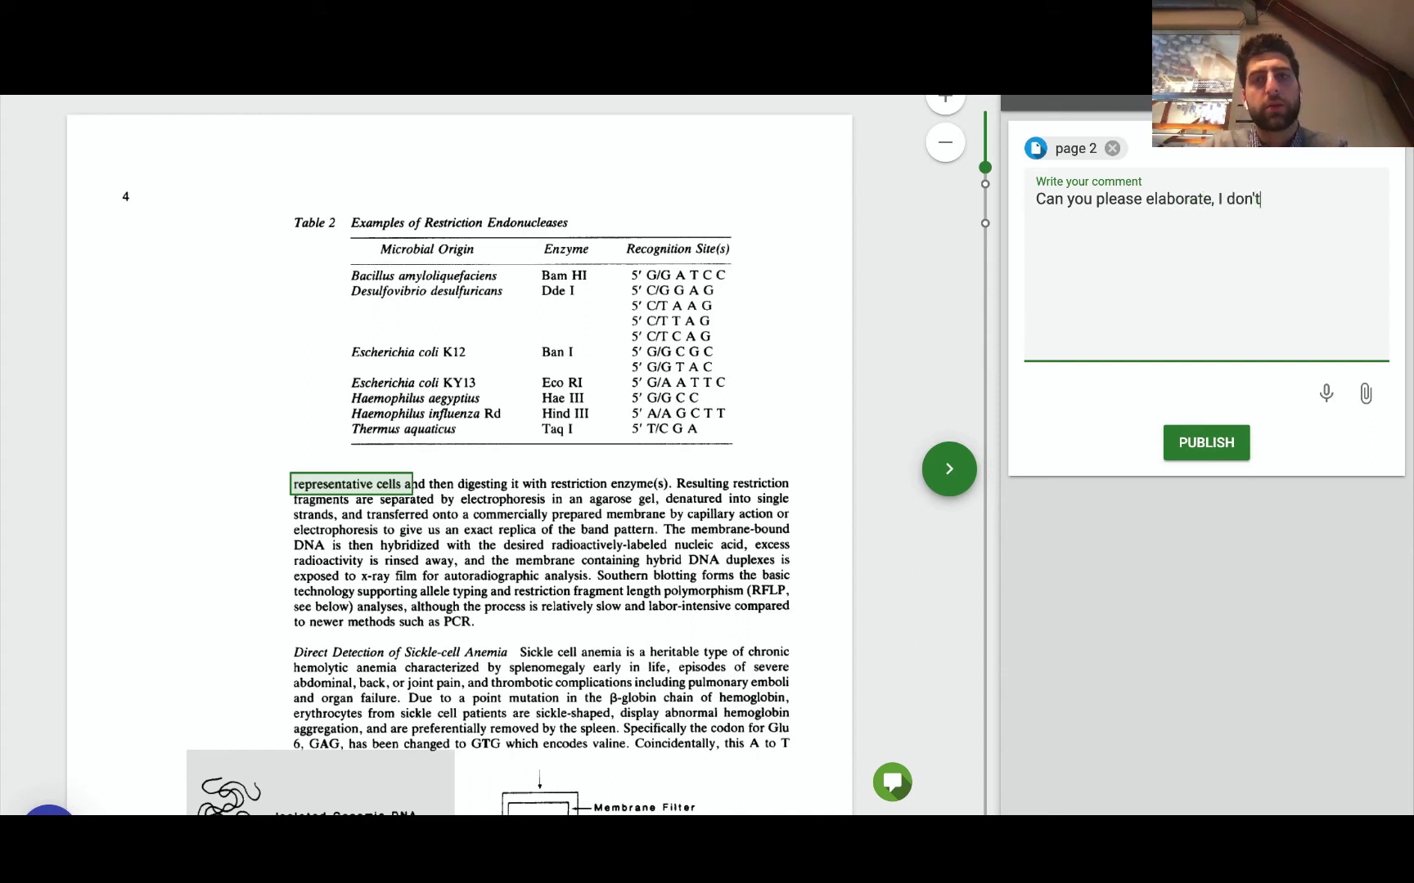
{"action": "type", "text": " understand "}
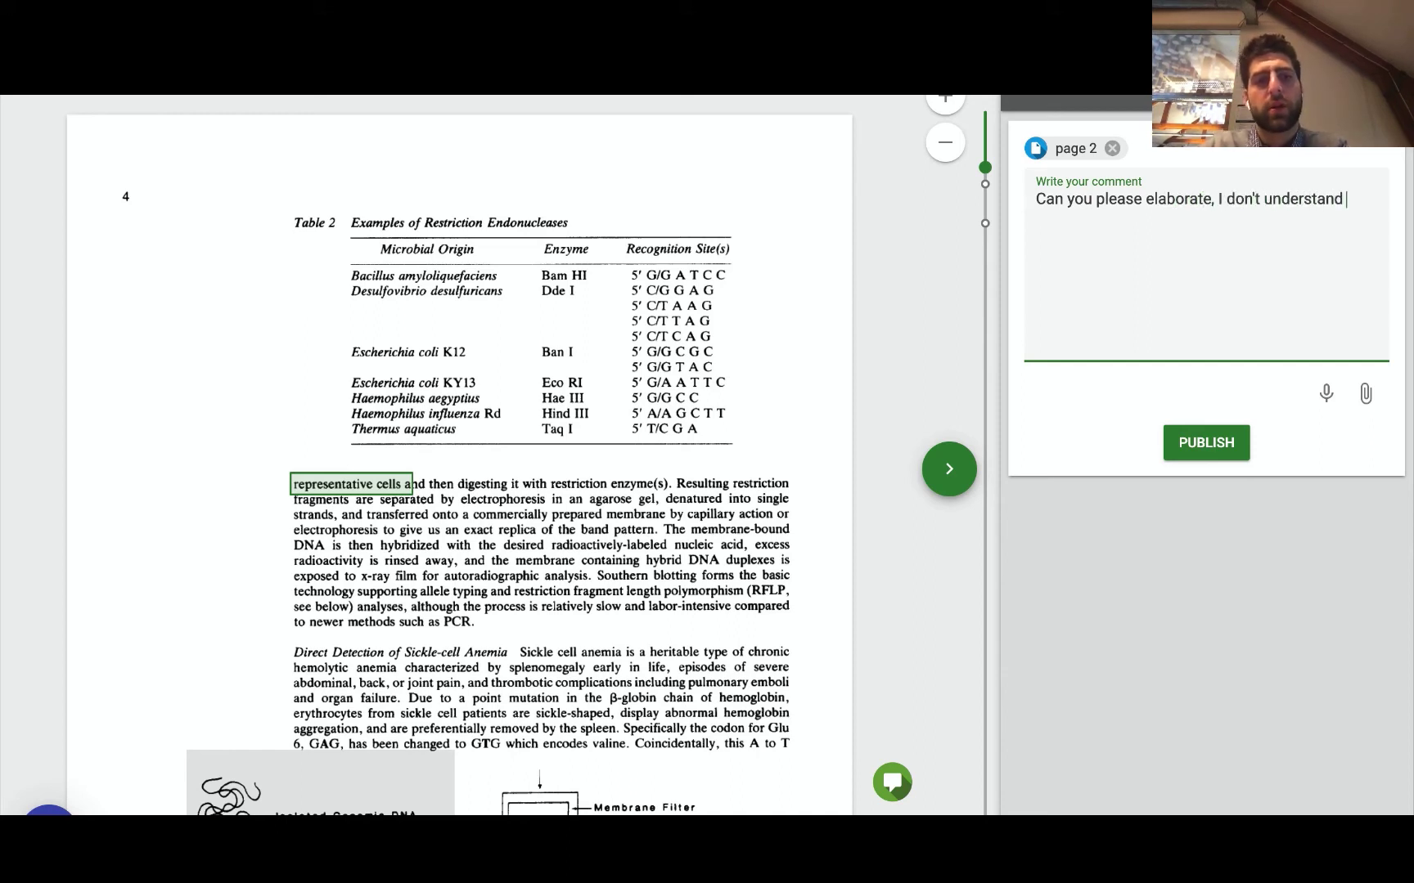
{"action": "type", "text": "how it is dige"}
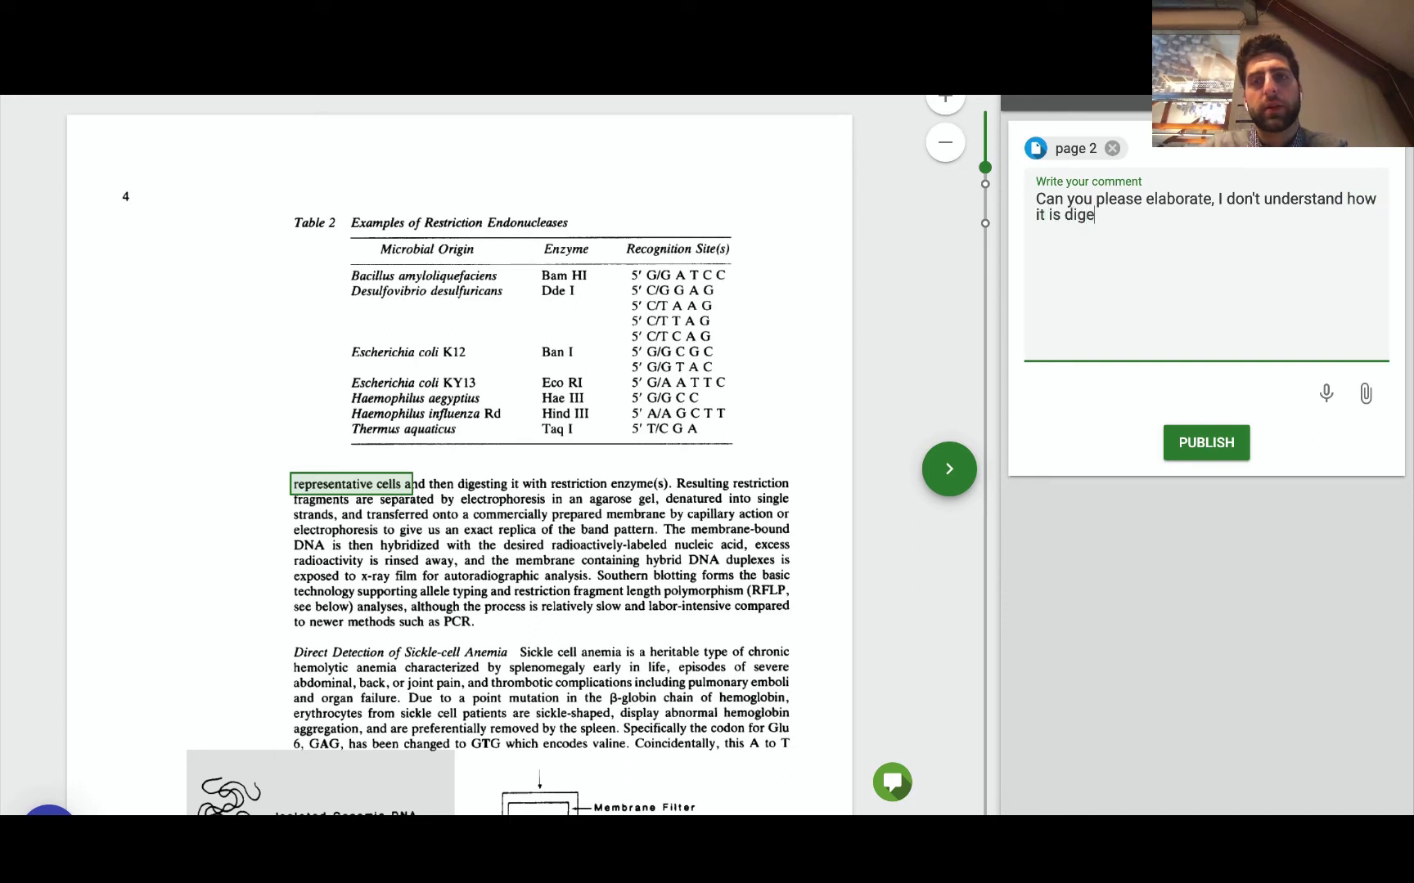
{"action": "type", "text": "sted."}
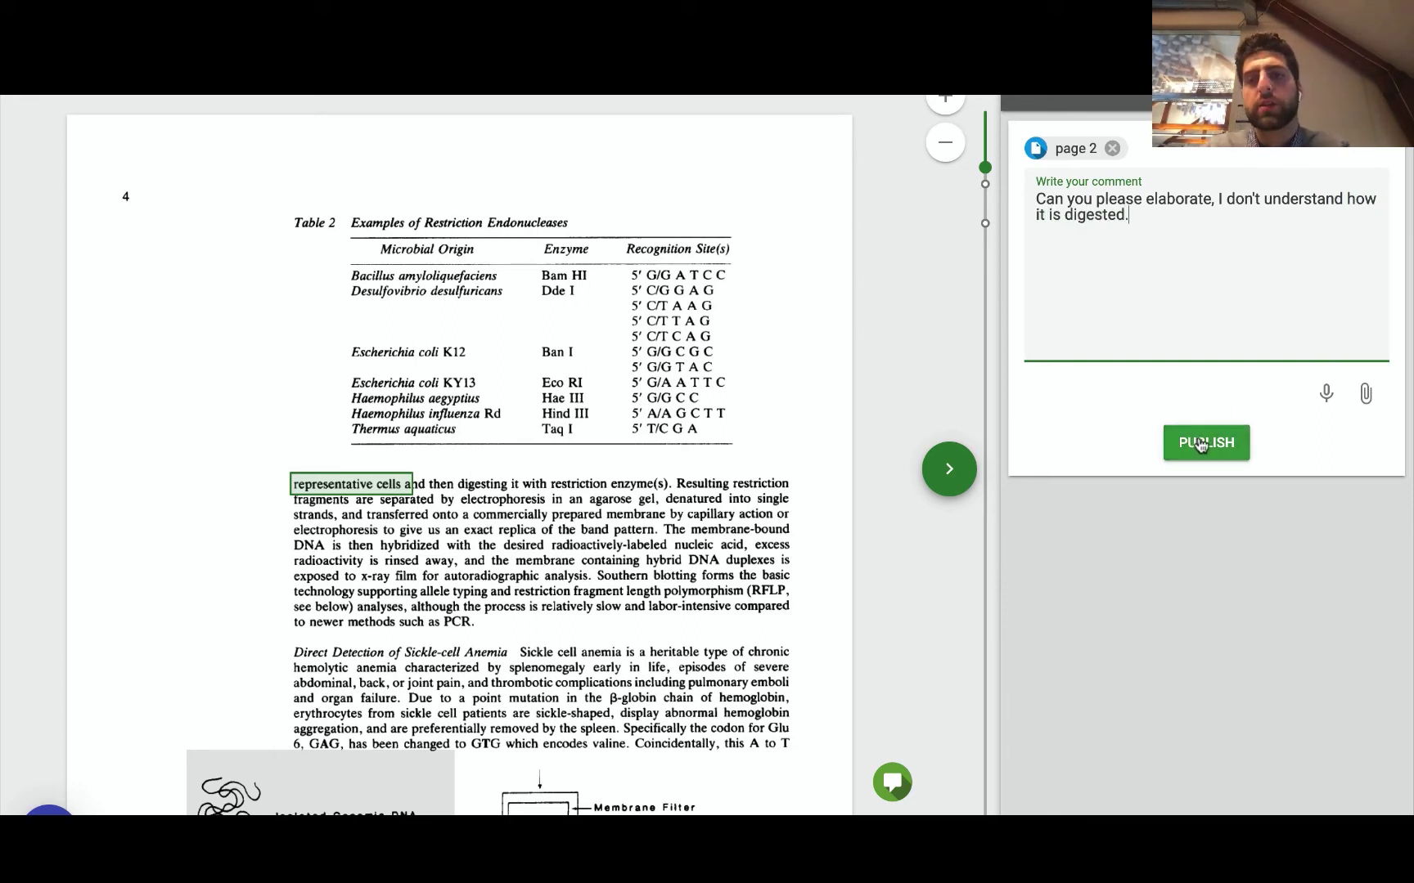
{"action": "left_click", "coordinate": [1205, 443]}
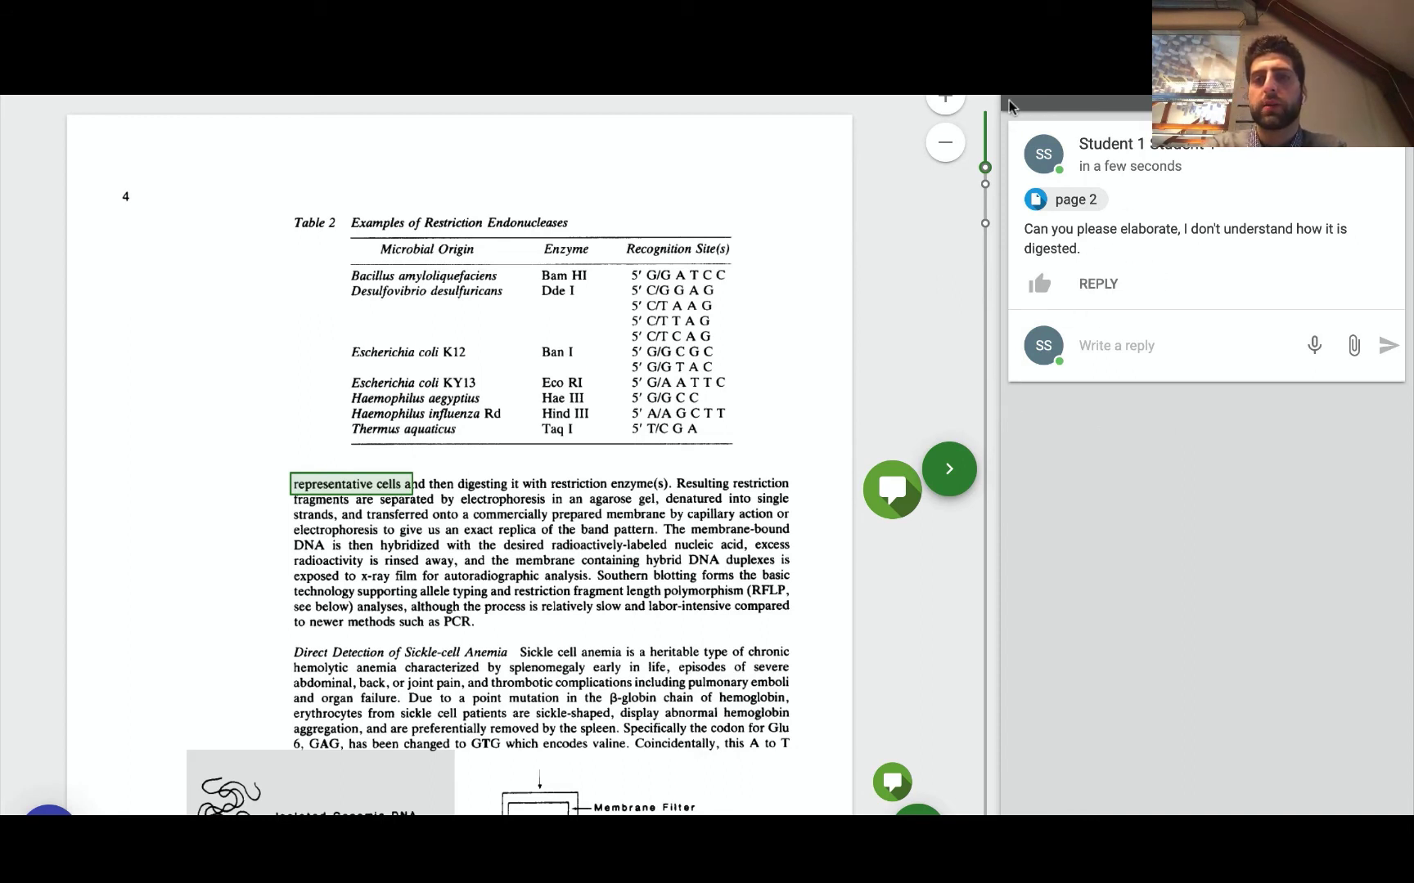
- Show all comments and upvote the page 3 question about polymorphisms
{"action": "left_click", "coordinate": [984, 170]}
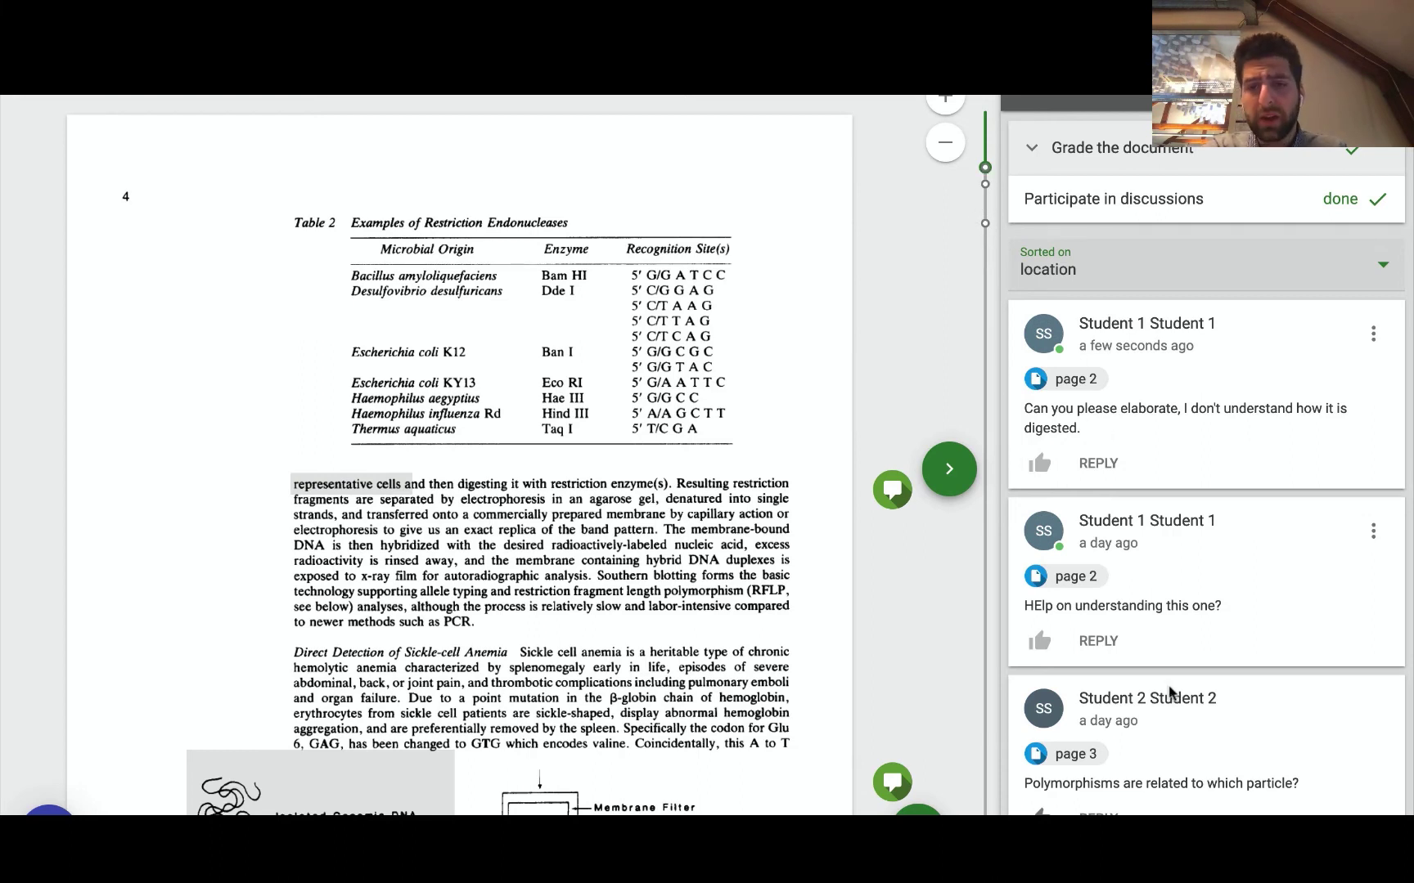
{"action": "scroll", "coordinate": [1096, 806], "scroll_direction": "down", "scroll_amount": 1}
{"action": "left_click", "coordinate": [1039, 810]}
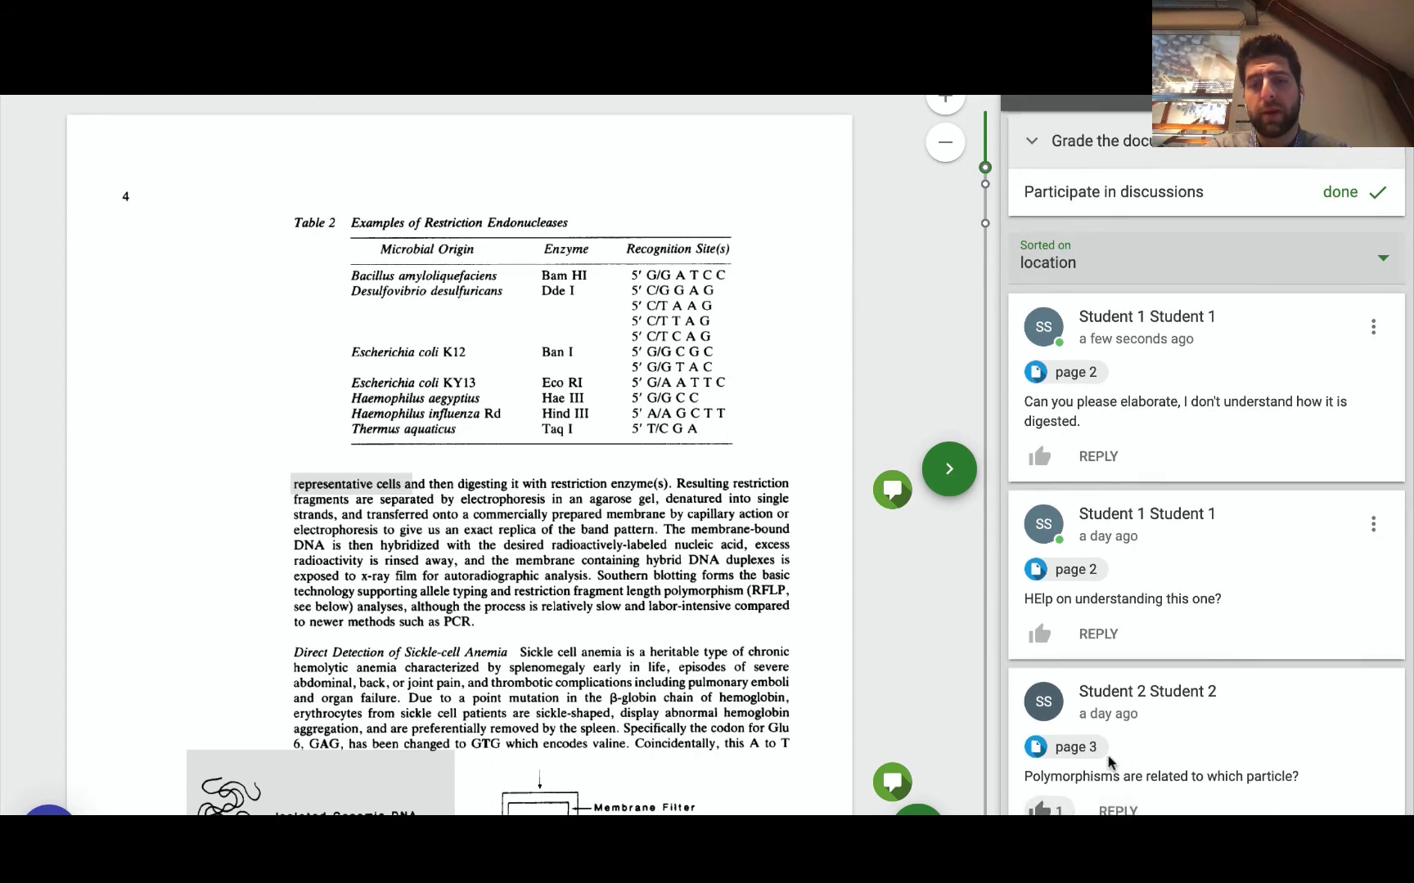
{"action": "scroll", "coordinate": [1087, 736], "scroll_direction": "down", "scroll_amount": 1}
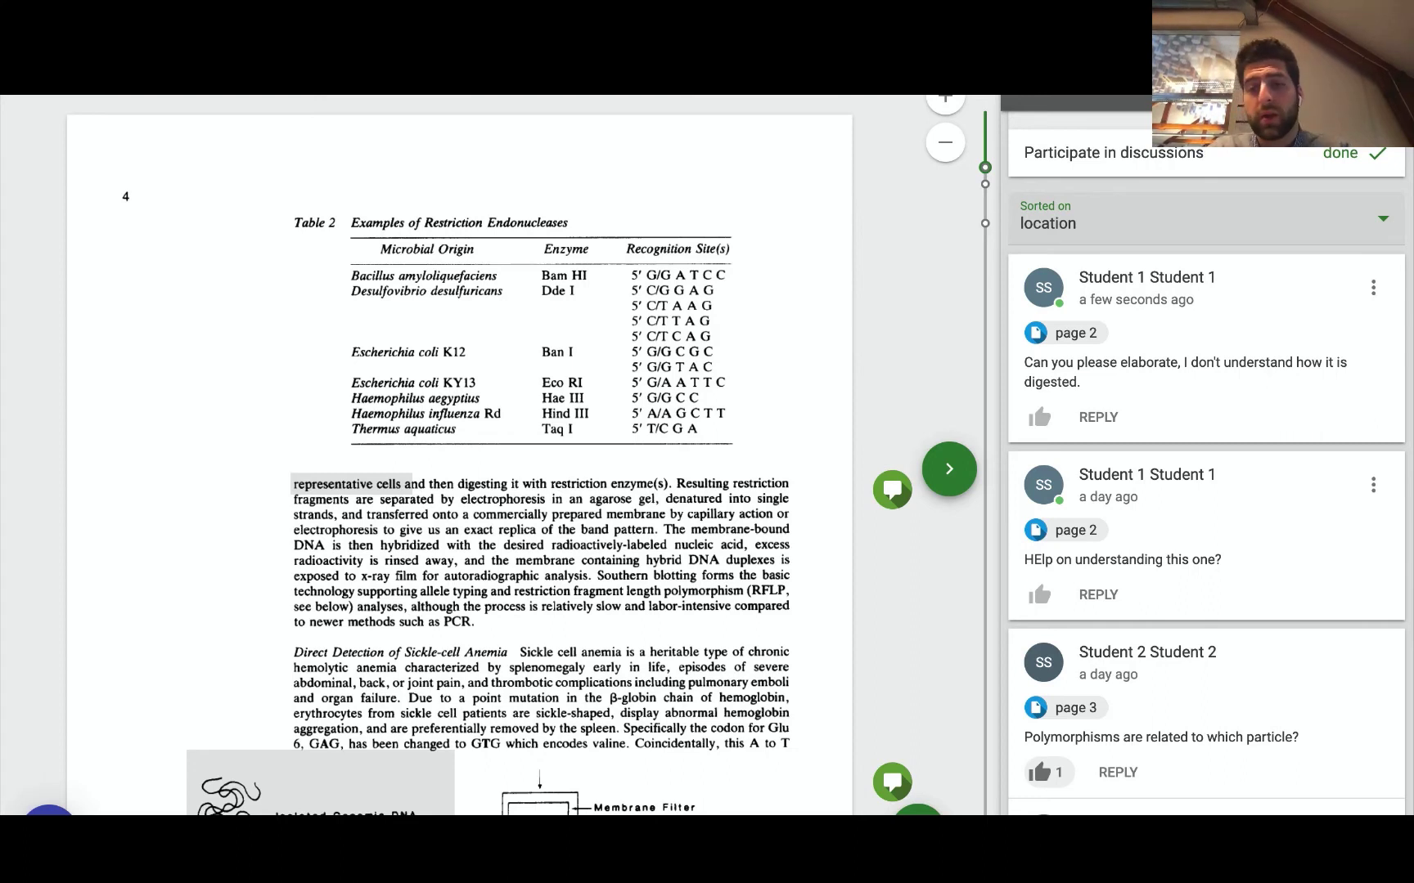
{"action": "scroll", "coordinate": [1178, 641], "scroll_direction": "down", "scroll_amount": 2}
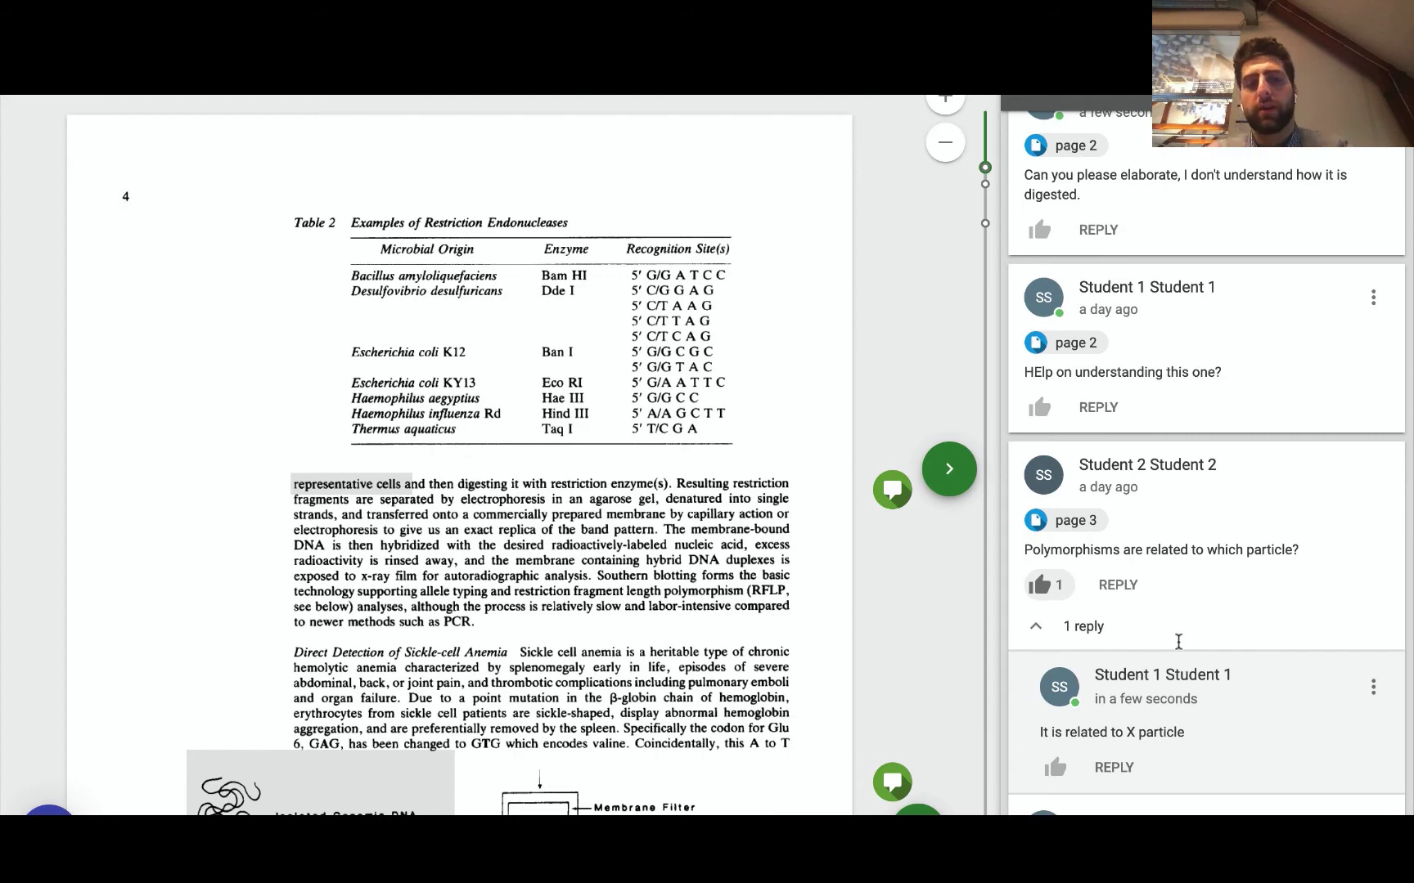
{"action": "scroll", "coordinate": [1237, 499], "scroll_direction": "up", "scroll_amount": 3}
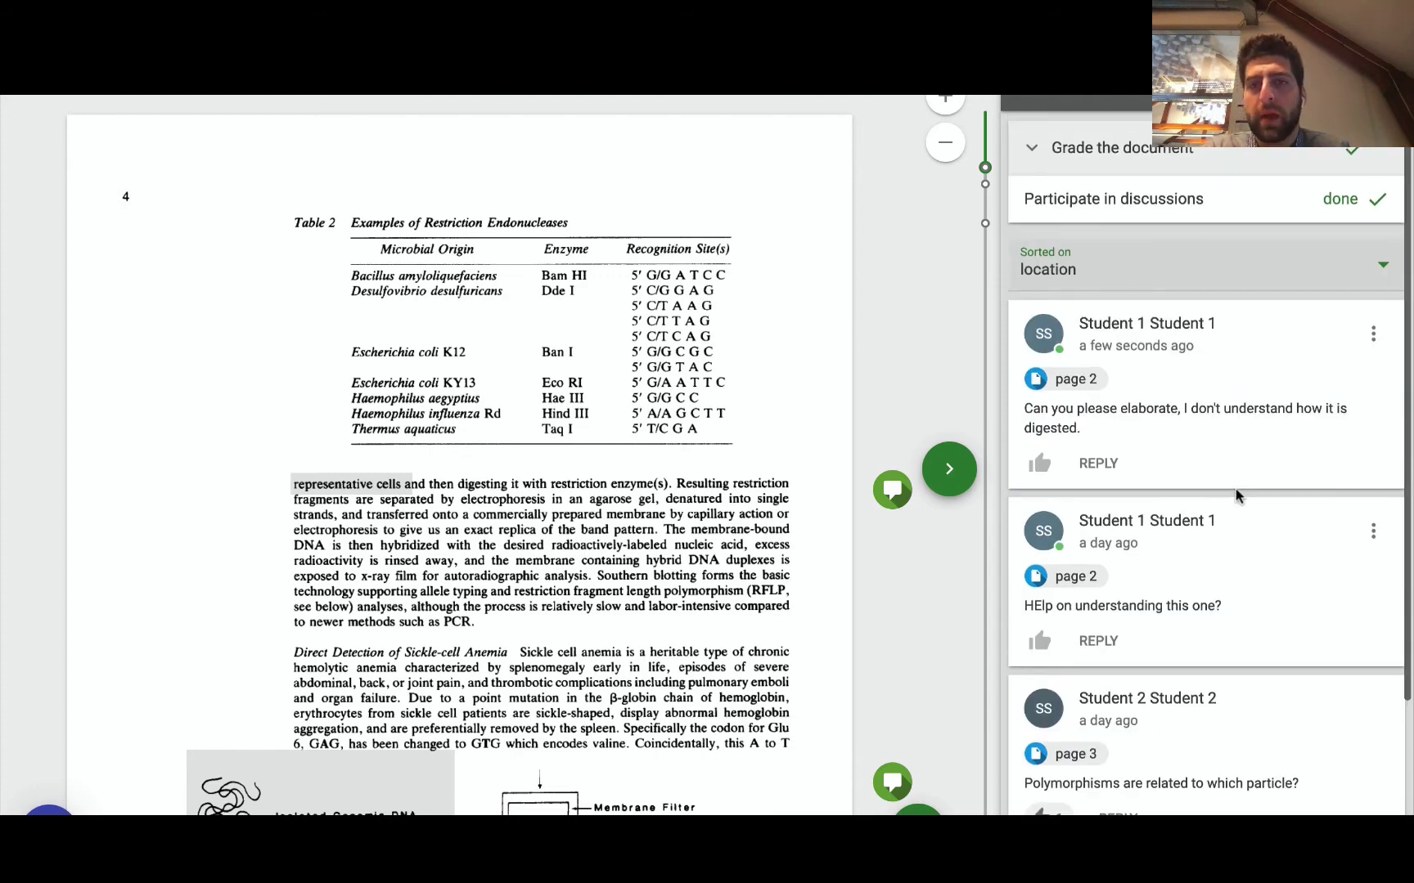
- Grade the document 8 out of 10
{"action": "left_click", "coordinate": [1065, 168]}
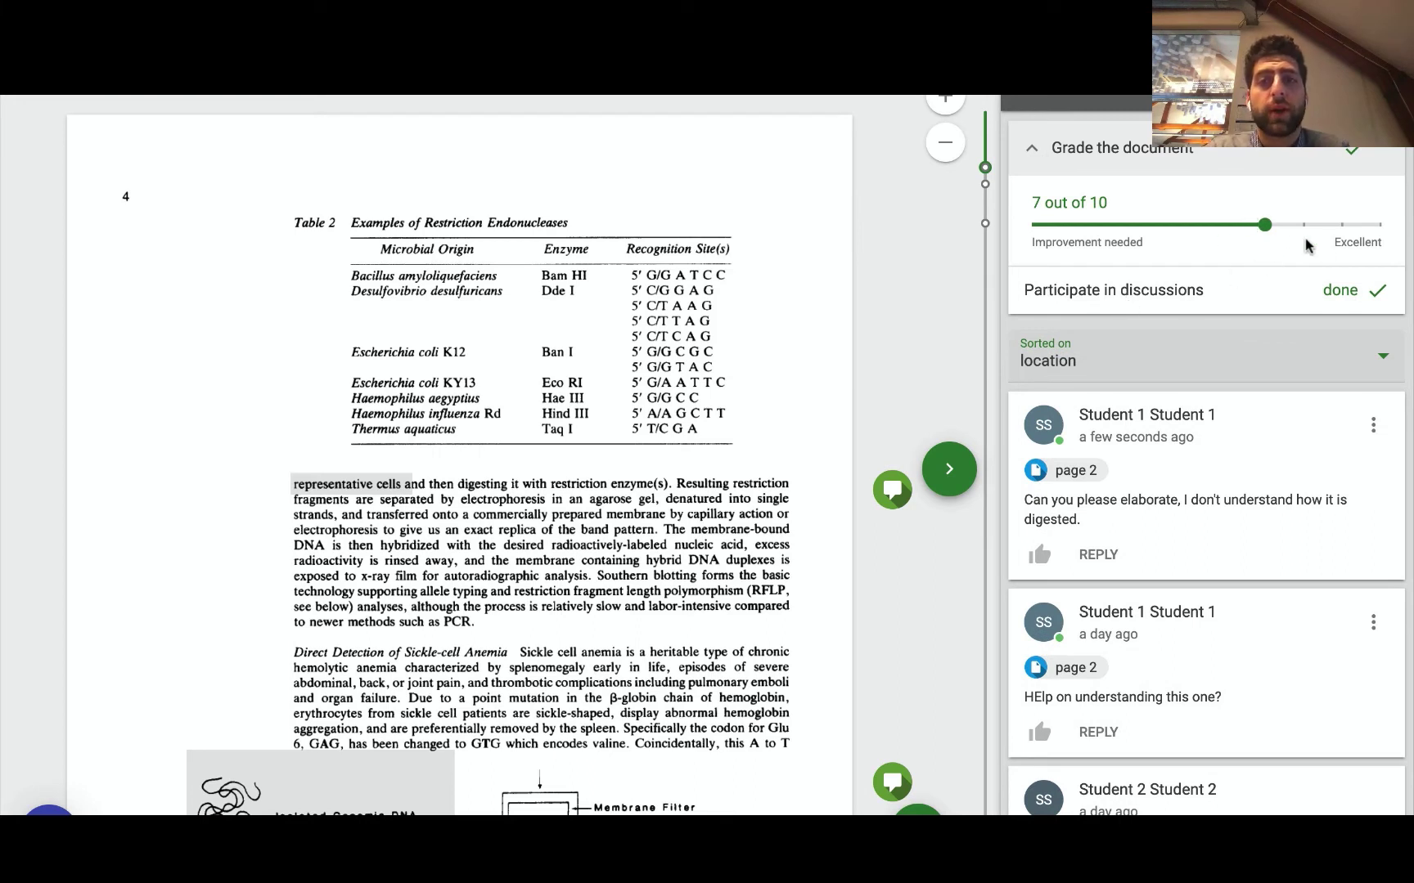
{"action": "left_click", "coordinate": [1225, 225]}
{"action": "left_click", "coordinate": [1302, 224]}
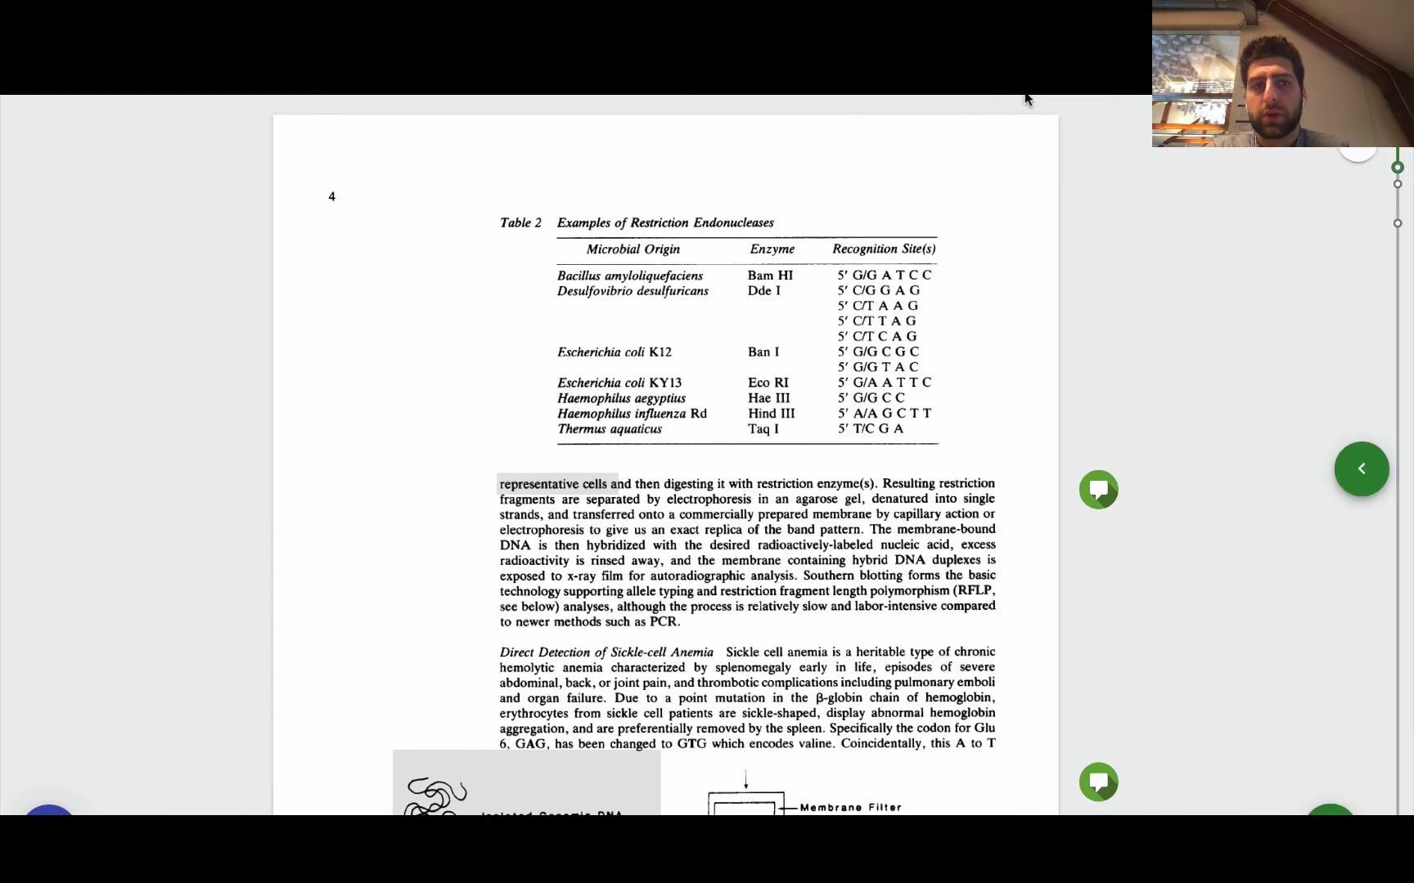
- Close the document and scroll down through the other peer submissions
{"action": "key", "text": "Escape"}
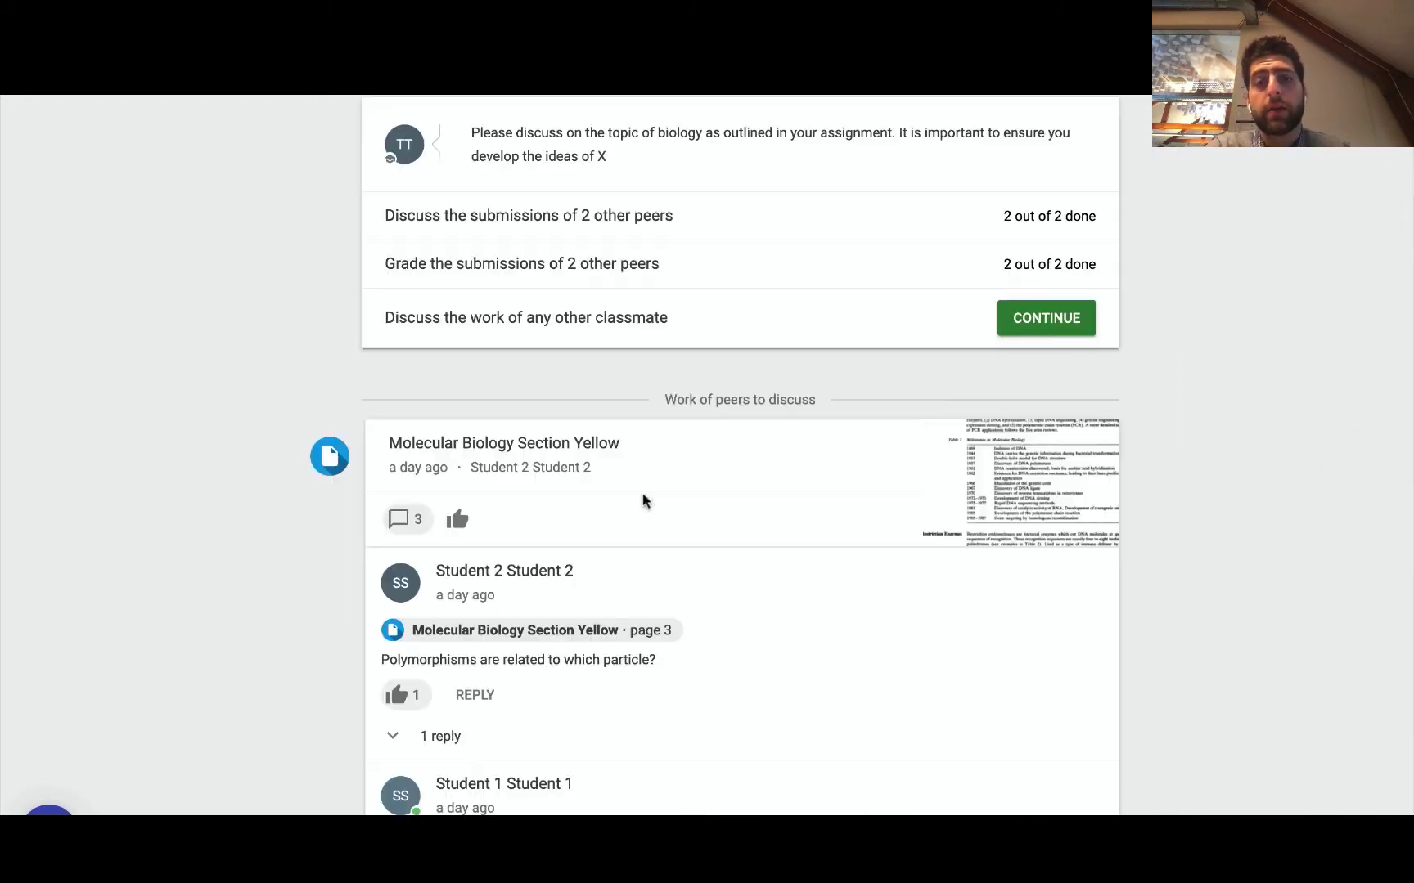
{"action": "scroll", "coordinate": [708, 591], "scroll_direction": "down", "scroll_amount": 2}
{"action": "scroll", "coordinate": [708, 594], "scroll_direction": "down", "scroll_amount": 3}
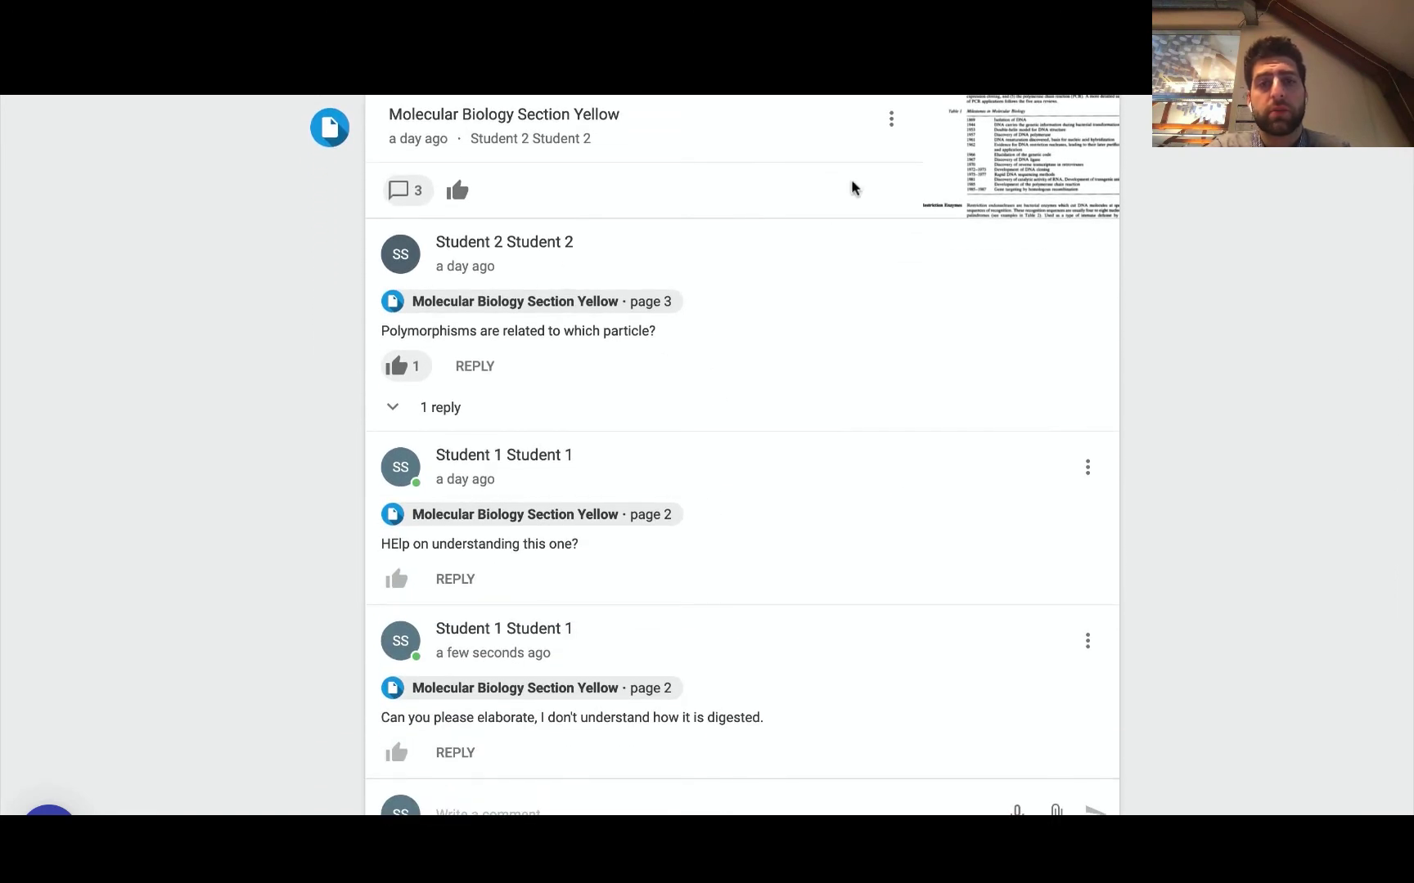
{"action": "scroll", "coordinate": [1067, 486], "scroll_direction": "down", "scroll_amount": 9}
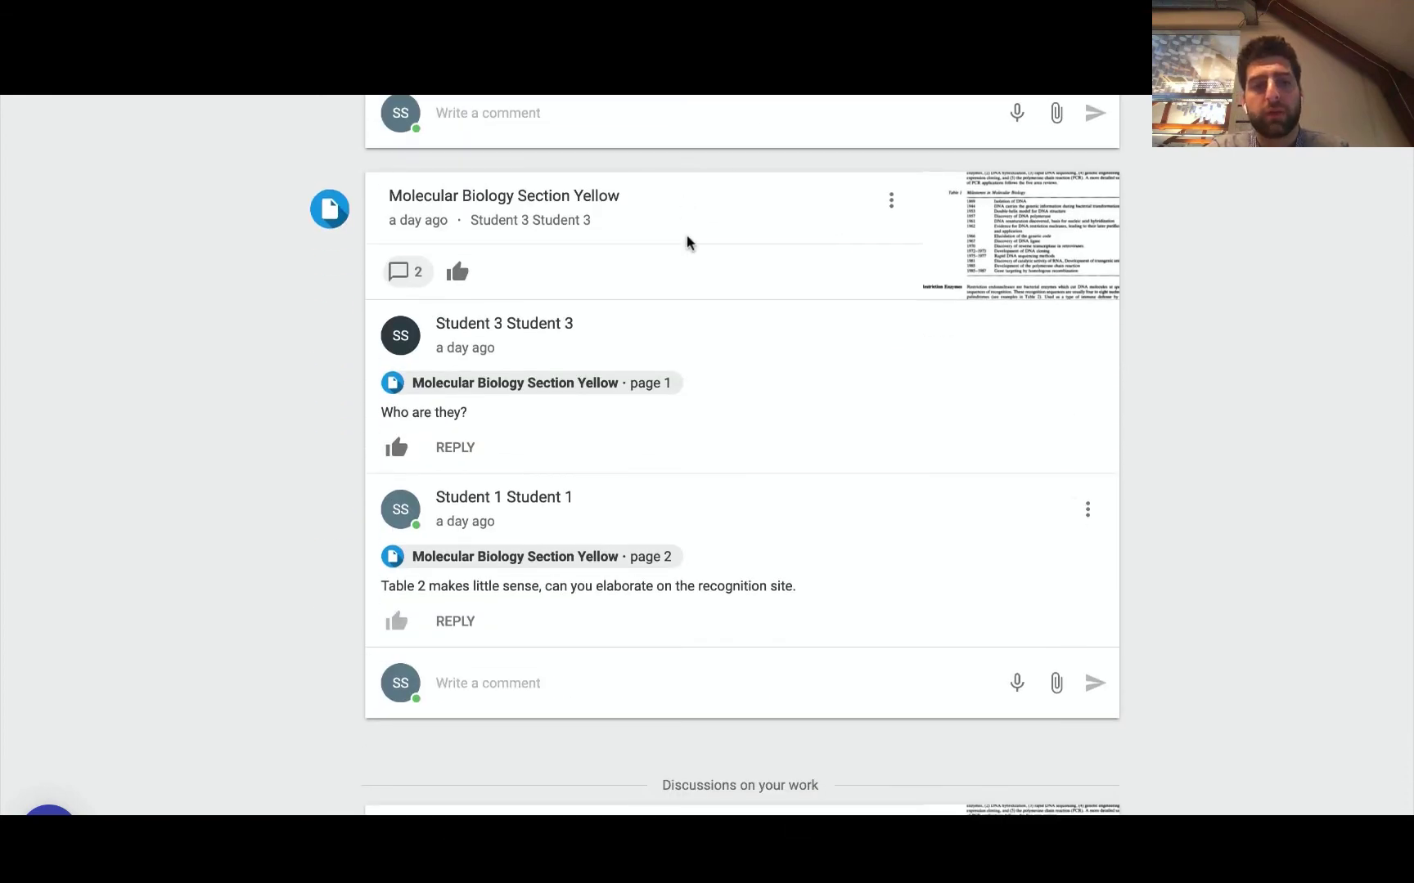
{"action": "scroll", "coordinate": [1406, 499], "scroll_direction": "down", "scroll_amount": 3}
{"action": "scroll", "coordinate": [1407, 497], "scroll_direction": "down", "scroll_amount": 6}
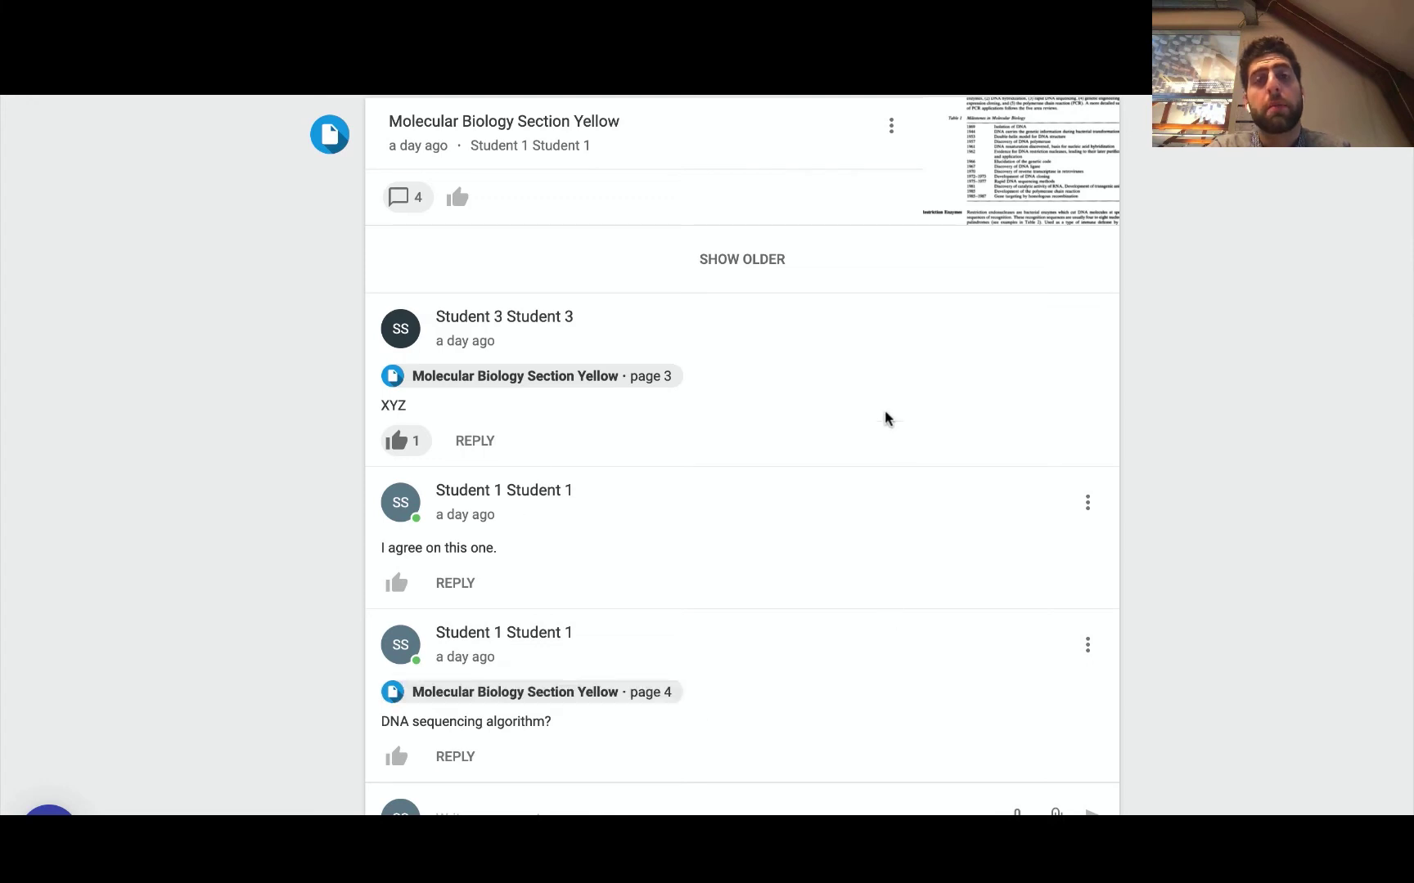
- Open another peer's Molecular Biology Section Yellow submission and scroll through it
{"action": "mouse_move", "coordinate": [1060, 186]}
{"action": "left_click", "coordinate": [1049, 149]}
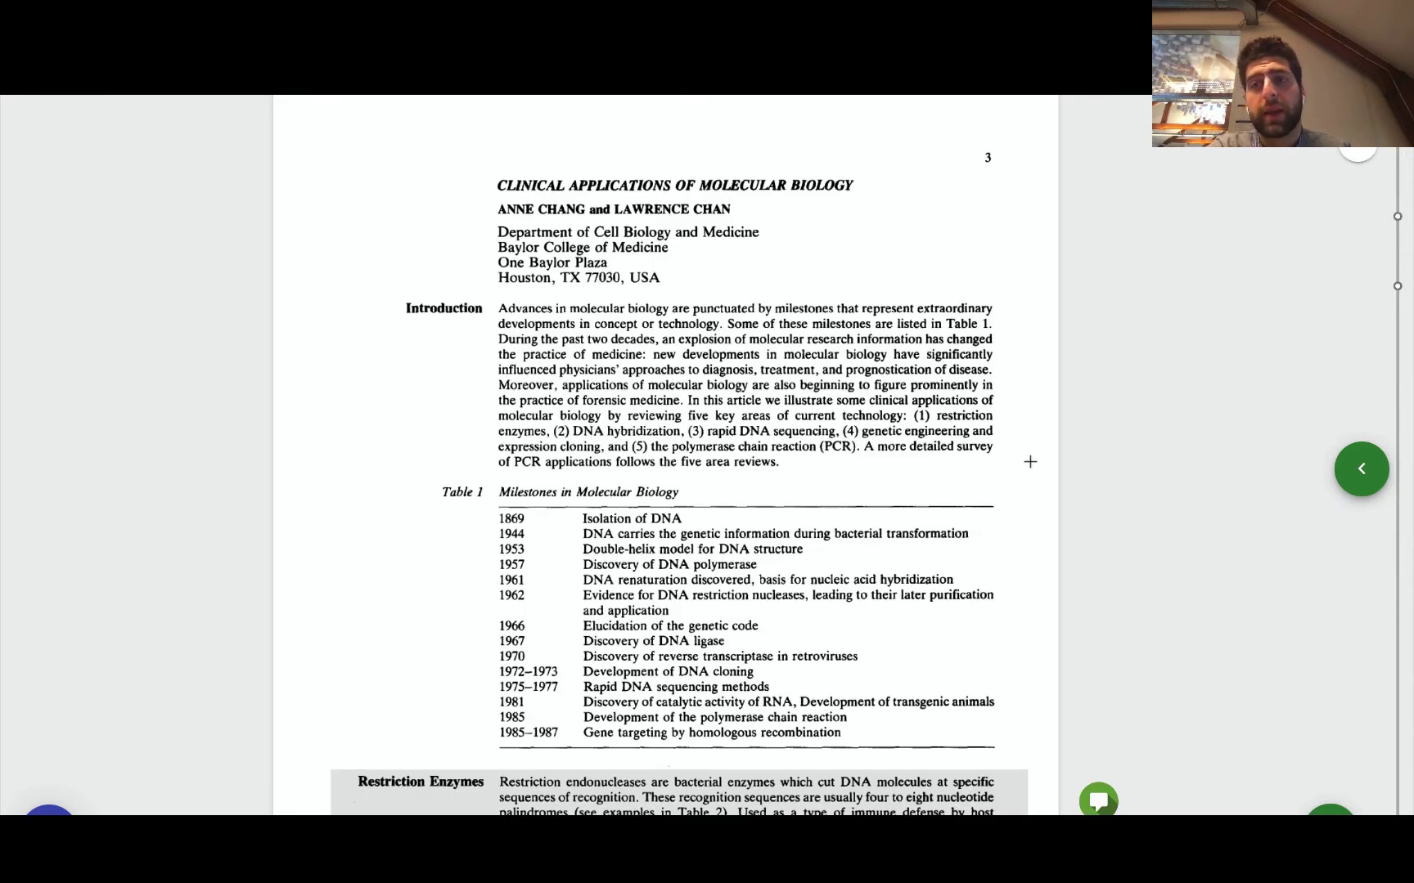
{"action": "scroll", "coordinate": [708, 577], "scroll_direction": "down", "scroll_amount": 1}
{"action": "scroll", "coordinate": [708, 577], "scroll_direction": "down", "scroll_amount": 5}
{"action": "scroll", "coordinate": [1095, 413], "scroll_direction": "up", "scroll_amount": 1}
{"action": "scroll", "coordinate": [1096, 371], "scroll_direction": "down", "scroll_amount": 1}
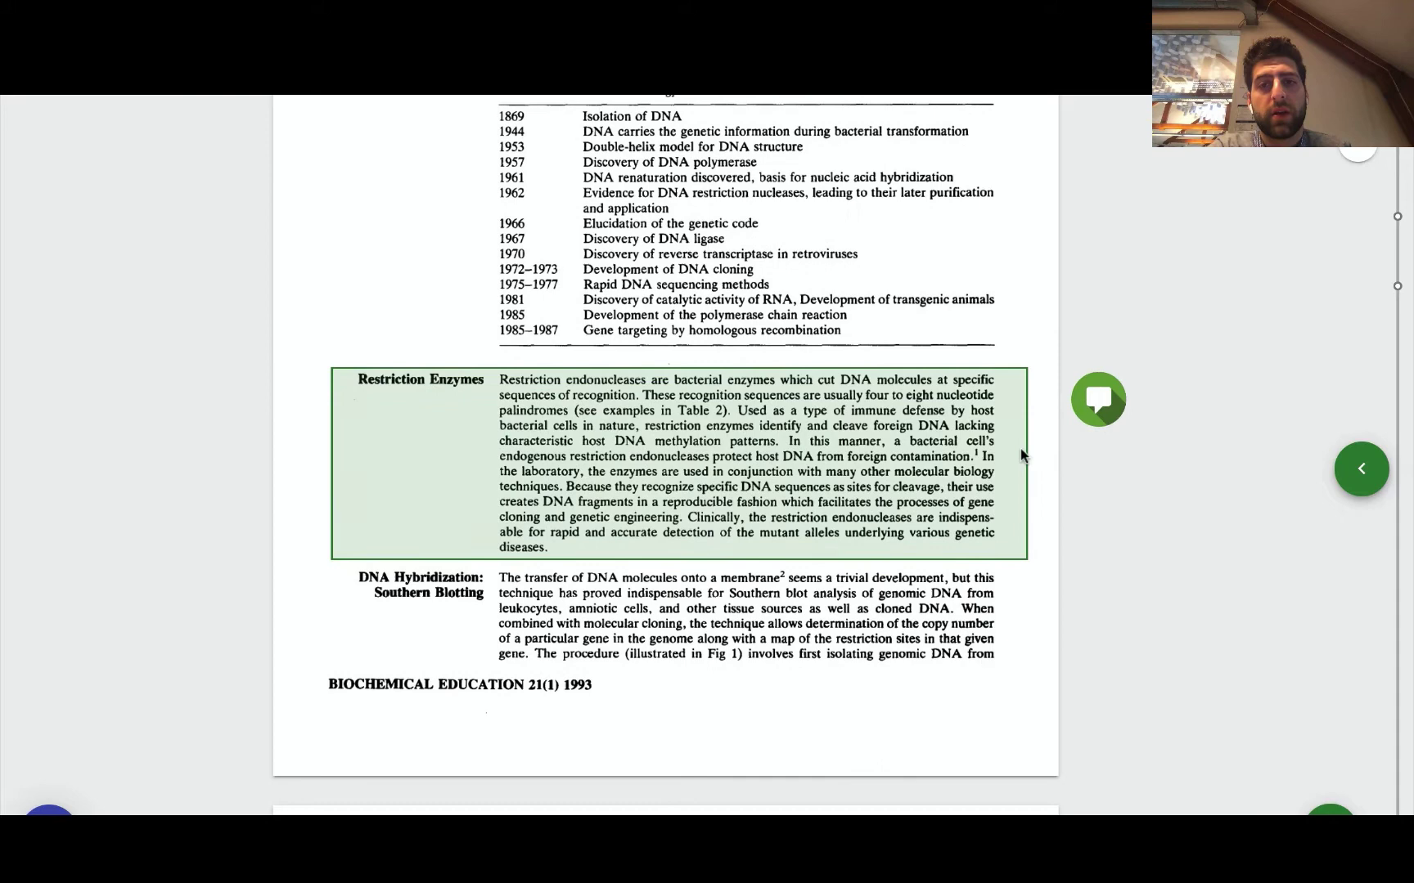
- View the Restriction Enzymes comment thread and the document's grade overview
{"action": "left_click", "coordinate": [1096, 401]}
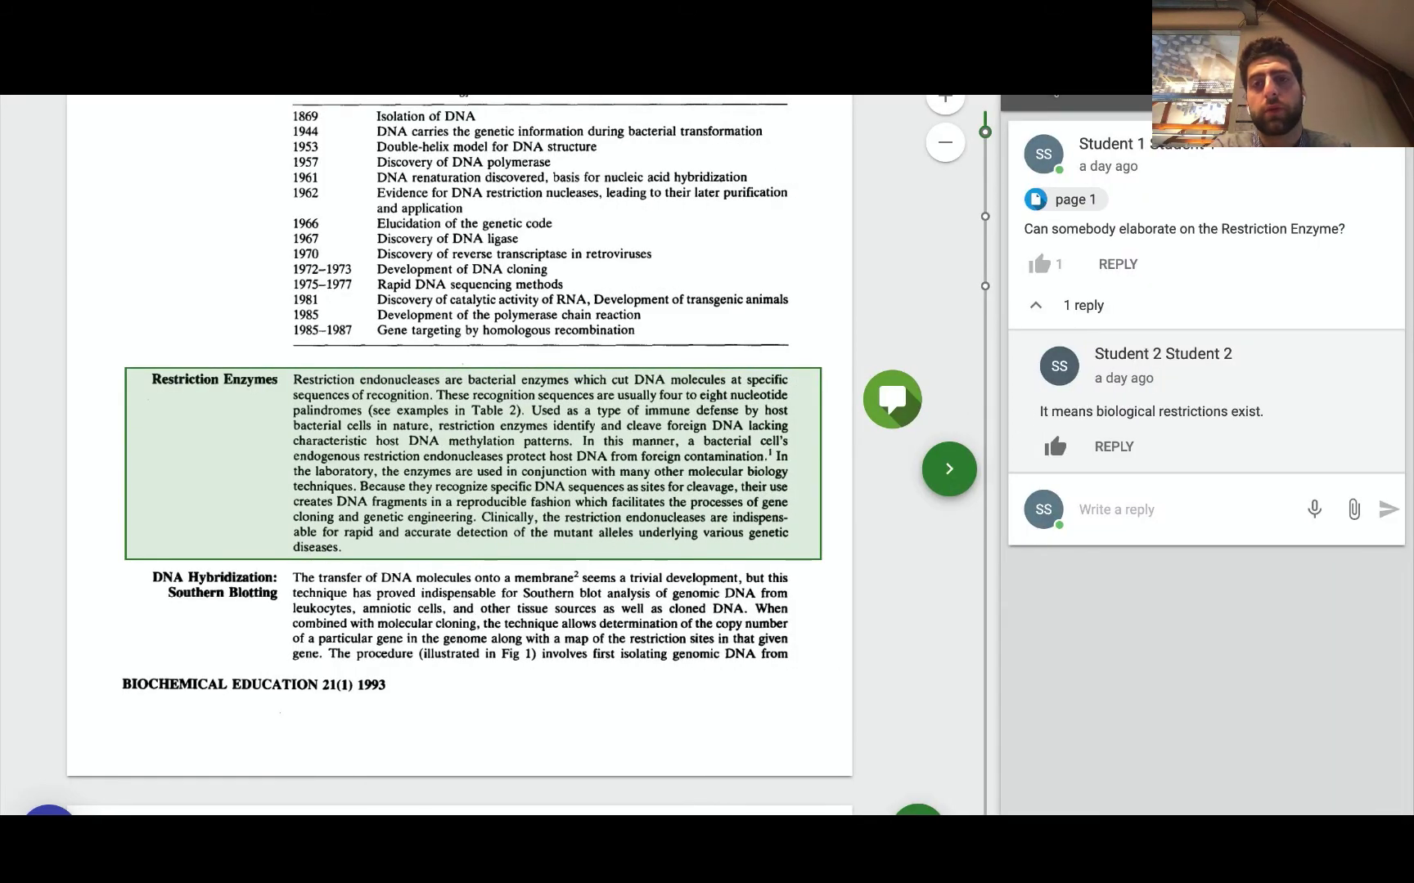
{"action": "left_click", "coordinate": [1030, 95]}
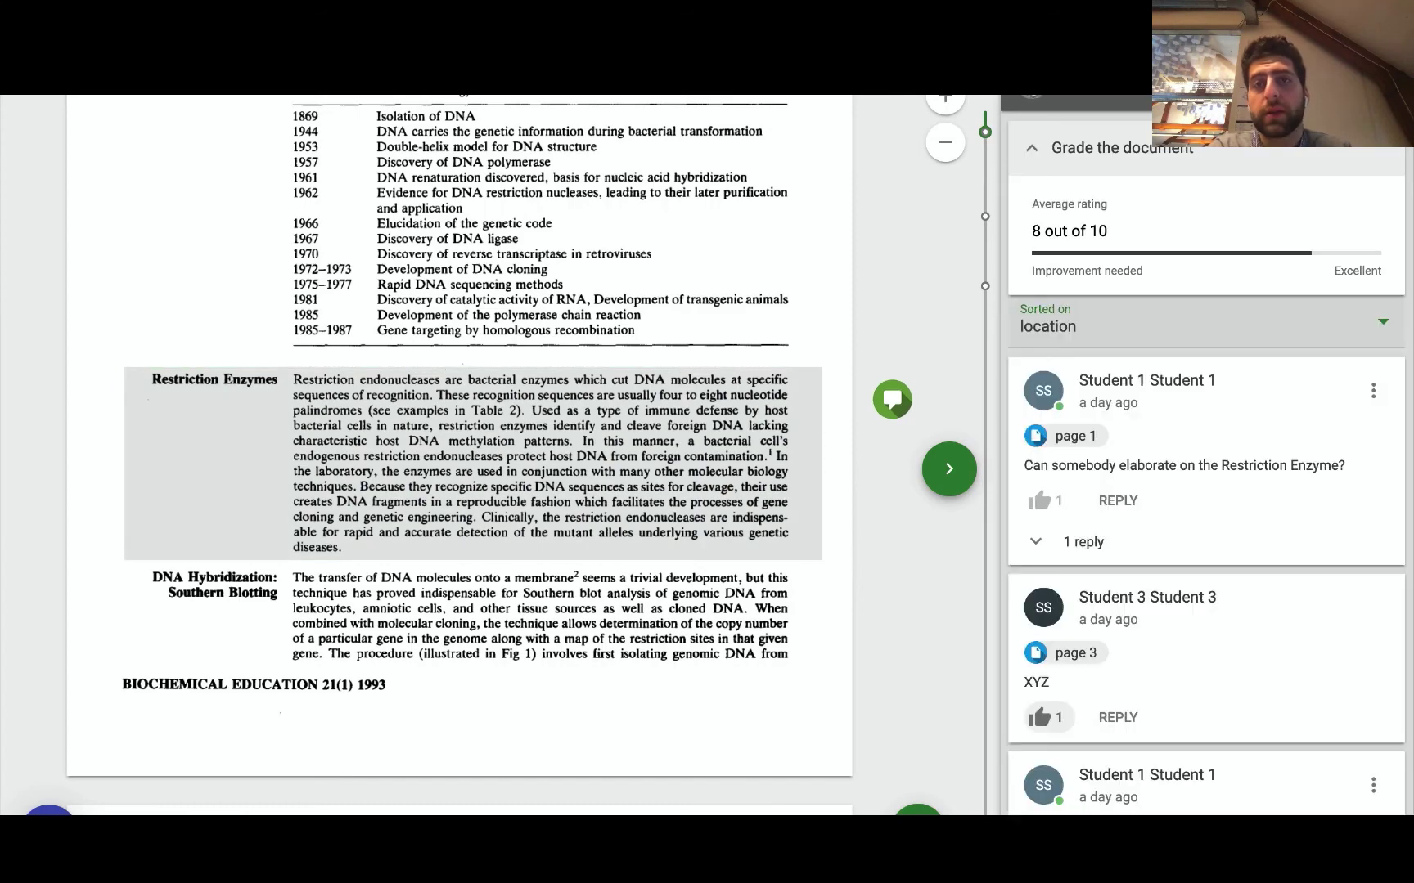
{"action": "left_click", "coordinate": [949, 468]}
{"action": "key", "text": "ctrl+super+q"}
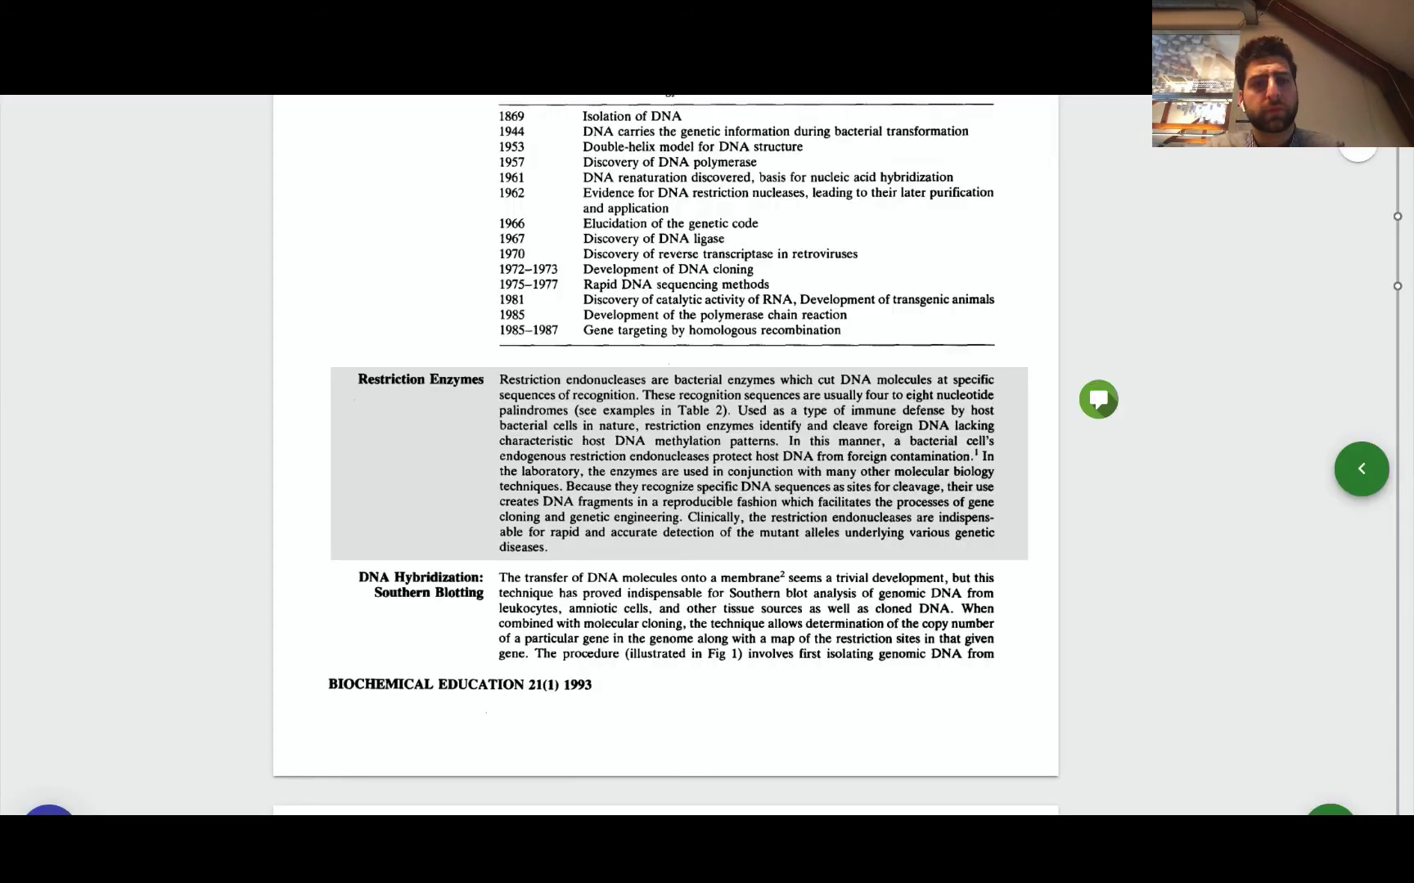
- Close the document and go to the Open discussion step
{"action": "key", "text": "Escape"}
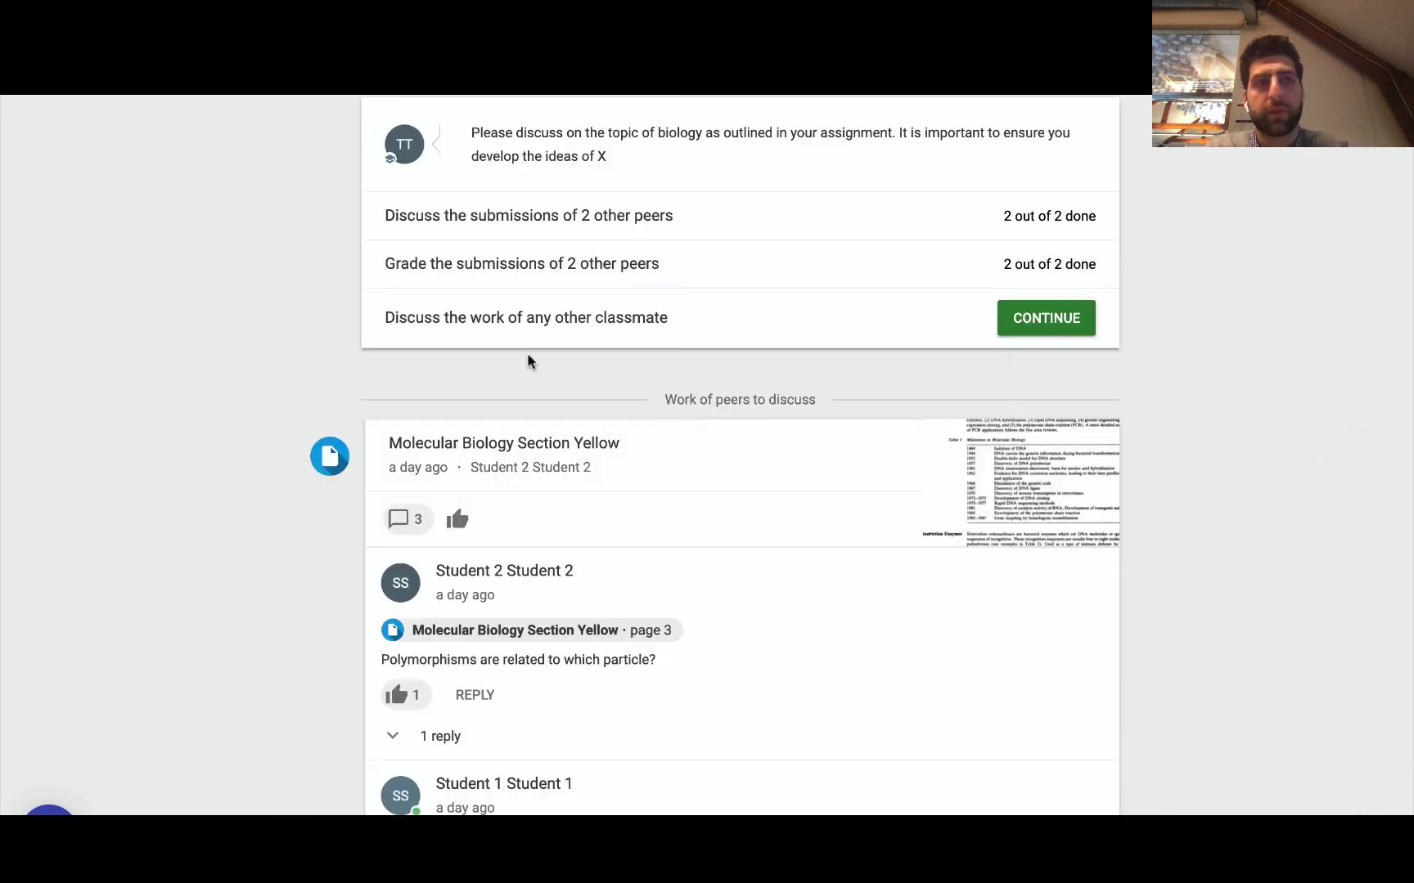
{"action": "scroll", "coordinate": [697, 442], "scroll_direction": "down", "scroll_amount": 2}
{"action": "scroll", "coordinate": [573, 290], "scroll_direction": "up", "scroll_amount": 1}
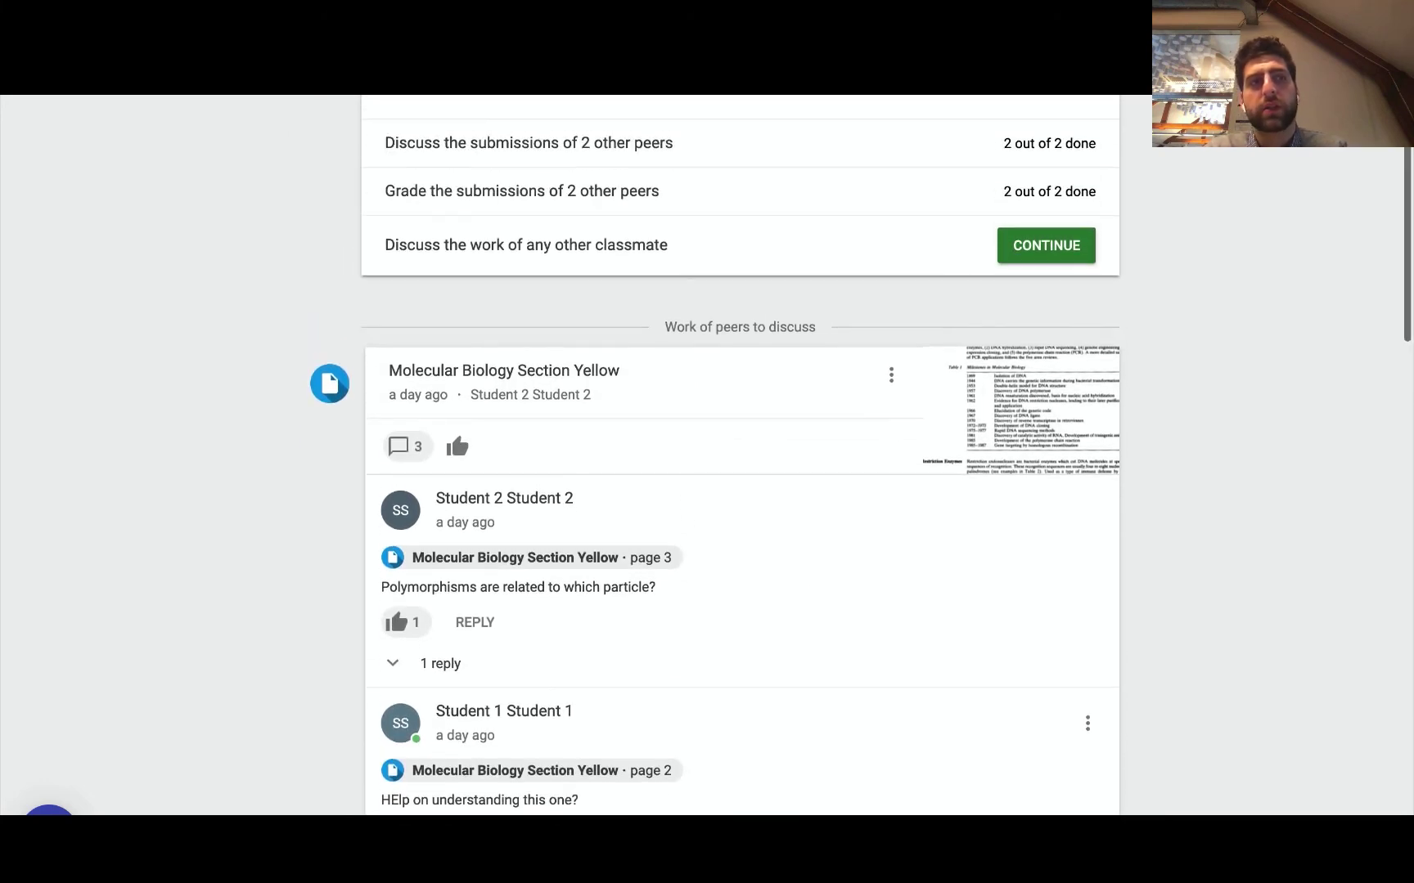
{"action": "scroll", "coordinate": [740, 455], "scroll_direction": "up", "scroll_amount": 10}
{"action": "scroll", "coordinate": [625, 574], "scroll_direction": "down", "scroll_amount": 8}
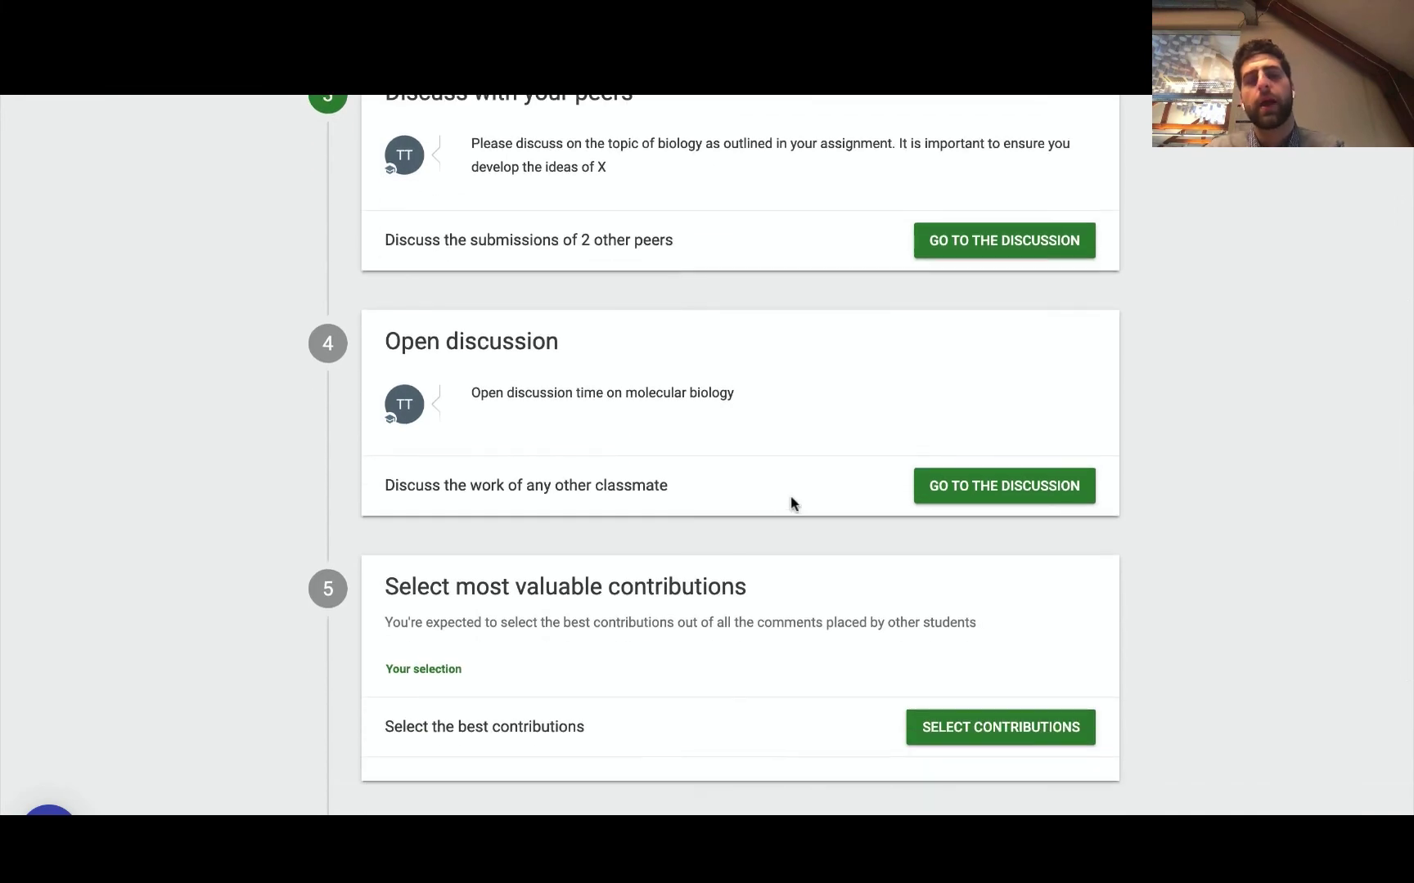
{"action": "left_click", "coordinate": [949, 498]}
- Check the thread sort options, keeping threads sorted by newest
{"action": "scroll", "coordinate": [700, 566], "scroll_direction": "down", "scroll_amount": 10}
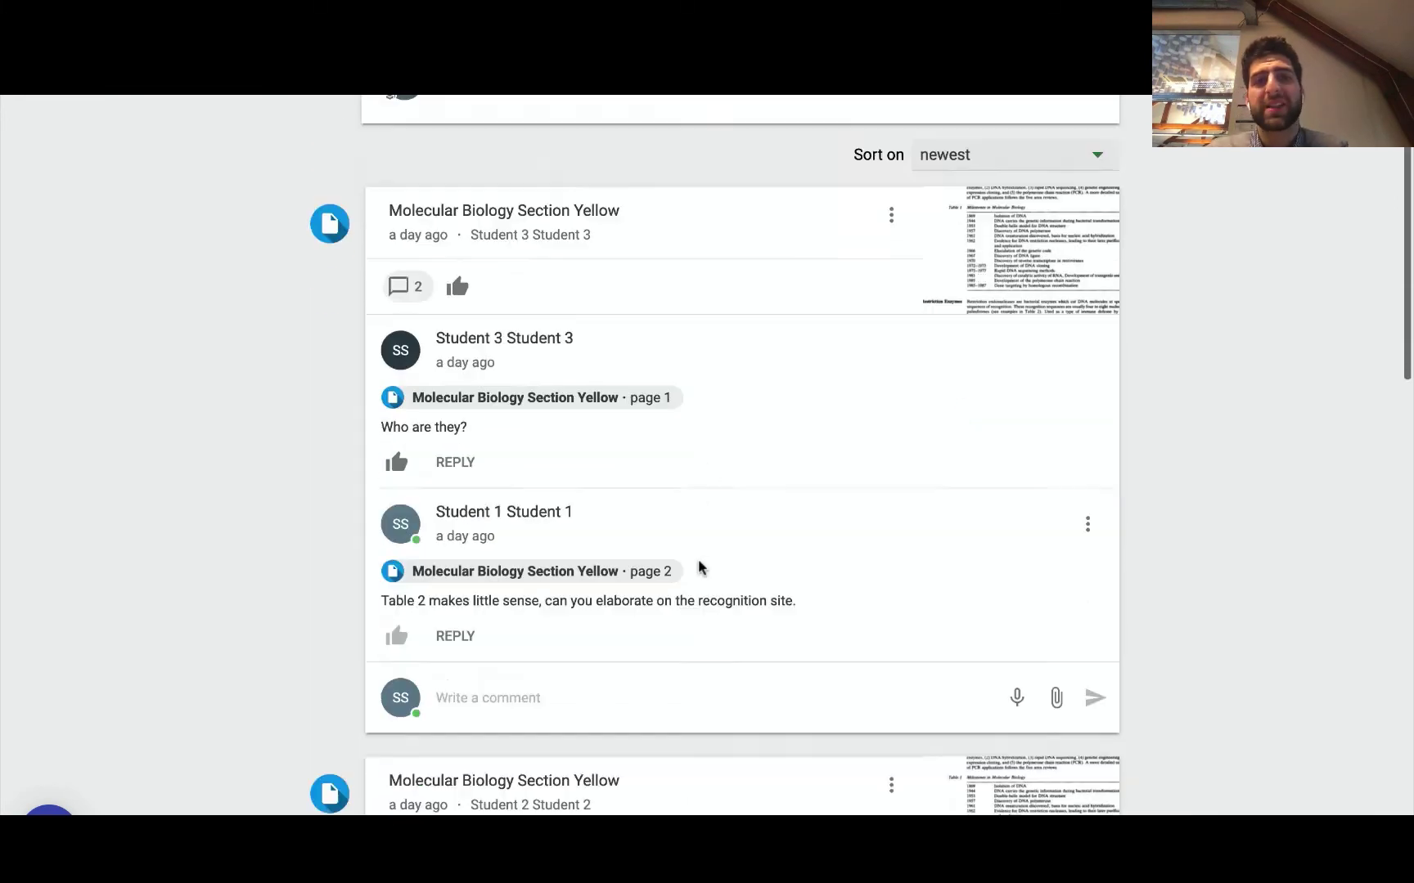
{"action": "scroll", "coordinate": [701, 567], "scroll_direction": "up", "scroll_amount": 15}
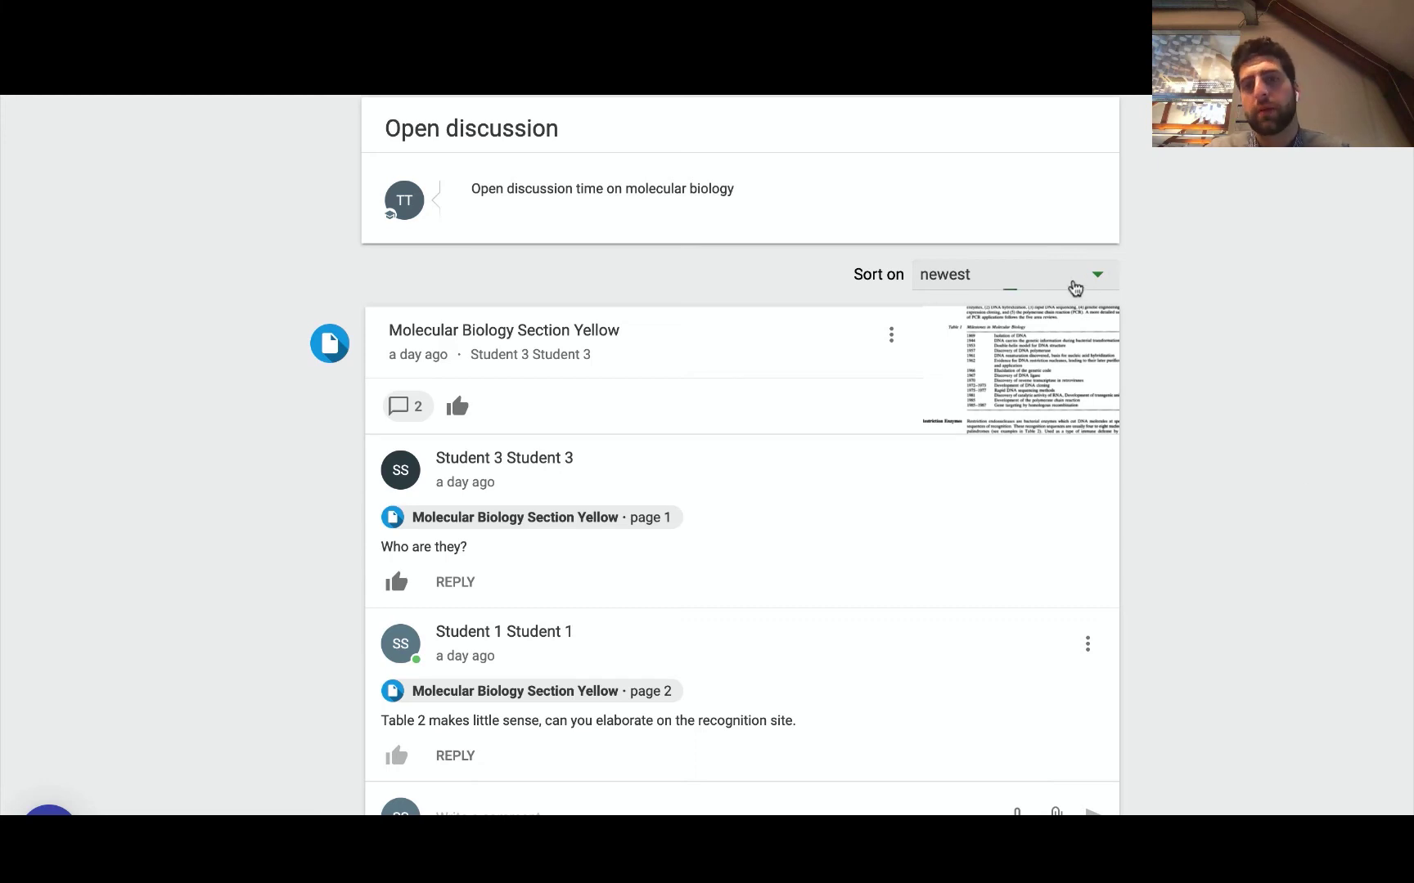
{"action": "left_click", "coordinate": [1072, 281]}
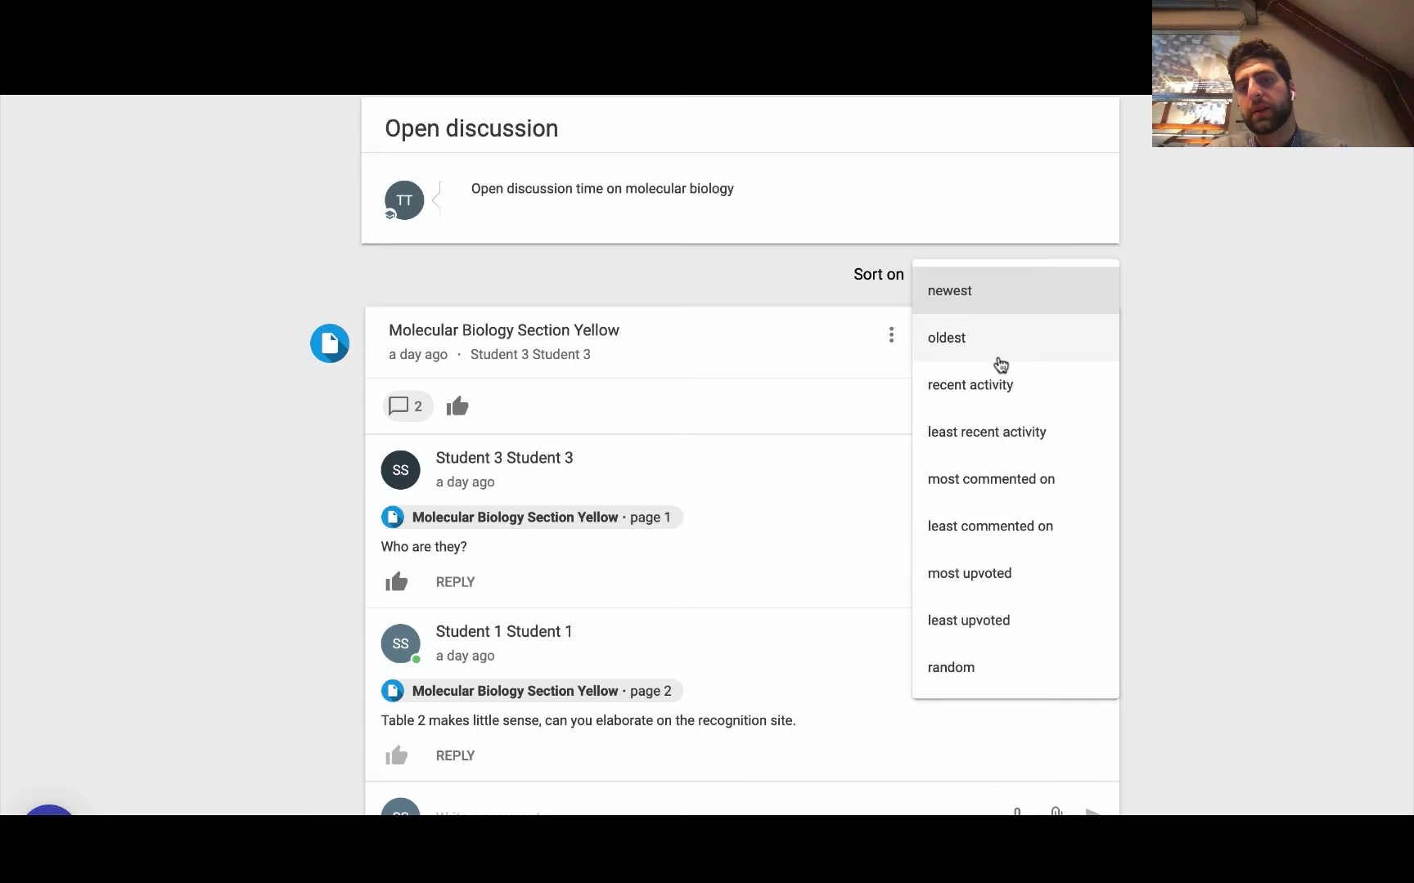
{"action": "left_click", "coordinate": [1239, 369]}
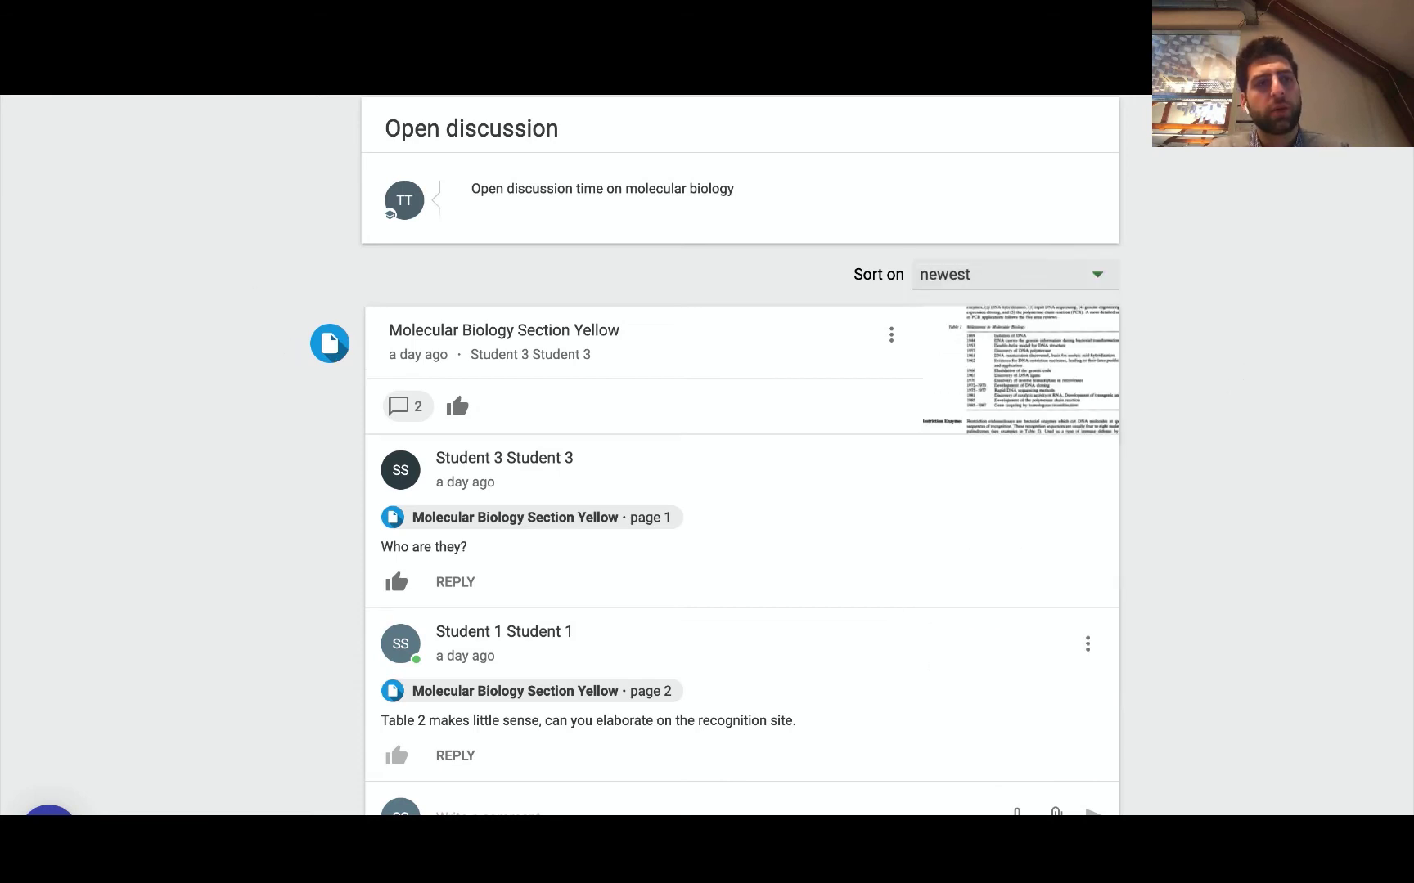
{"action": "scroll", "coordinate": [741, 455], "scroll_direction": "up", "scroll_amount": 10}
{"action": "scroll", "coordinate": [716, 531], "scroll_direction": "down", "scroll_amount": 10}
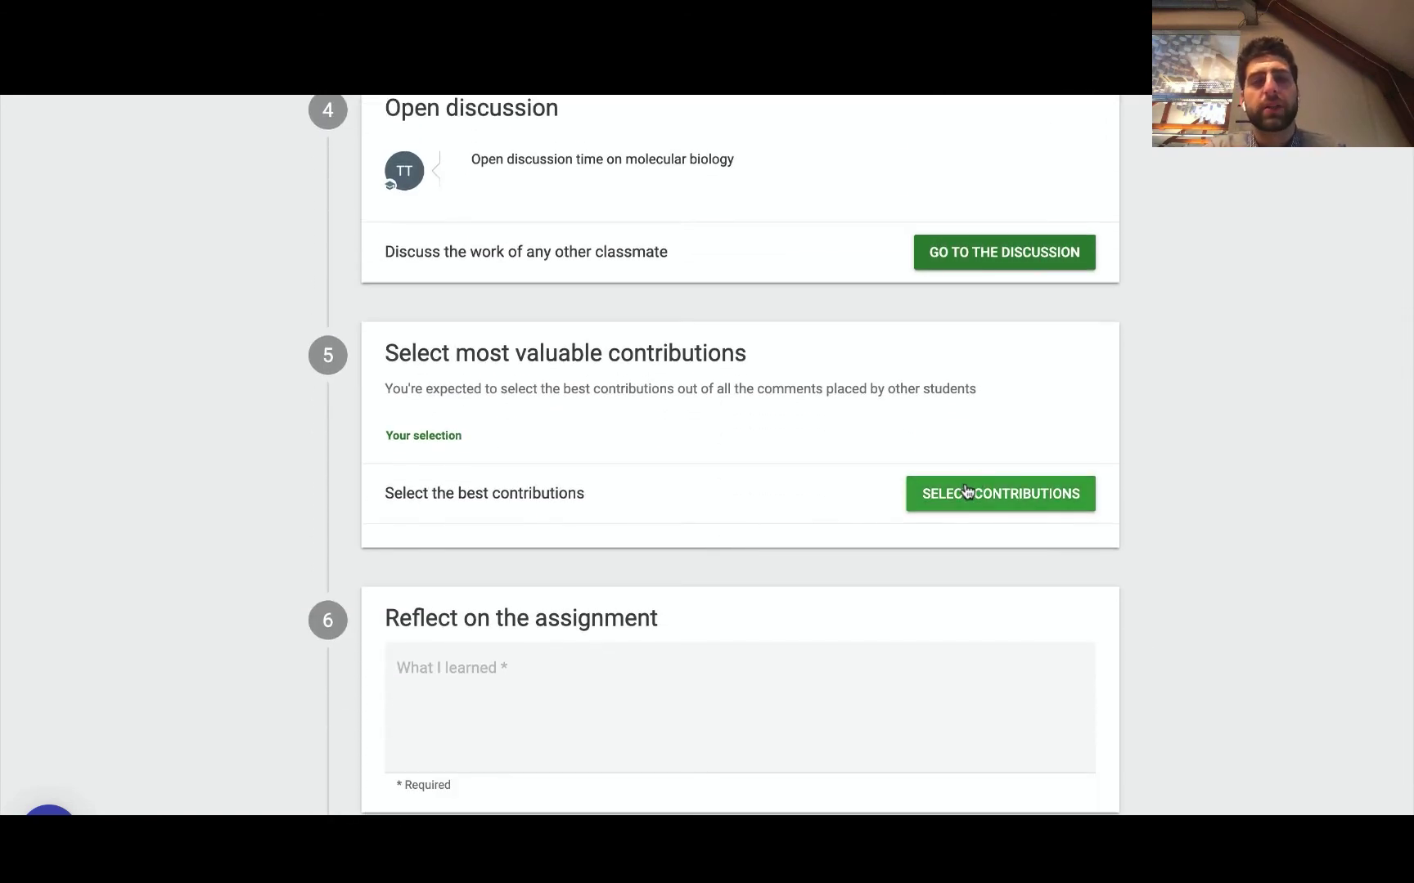
- In Select contributions, mark the page 3 polymorphisms question as valuable
{"action": "left_click", "coordinate": [965, 492]}
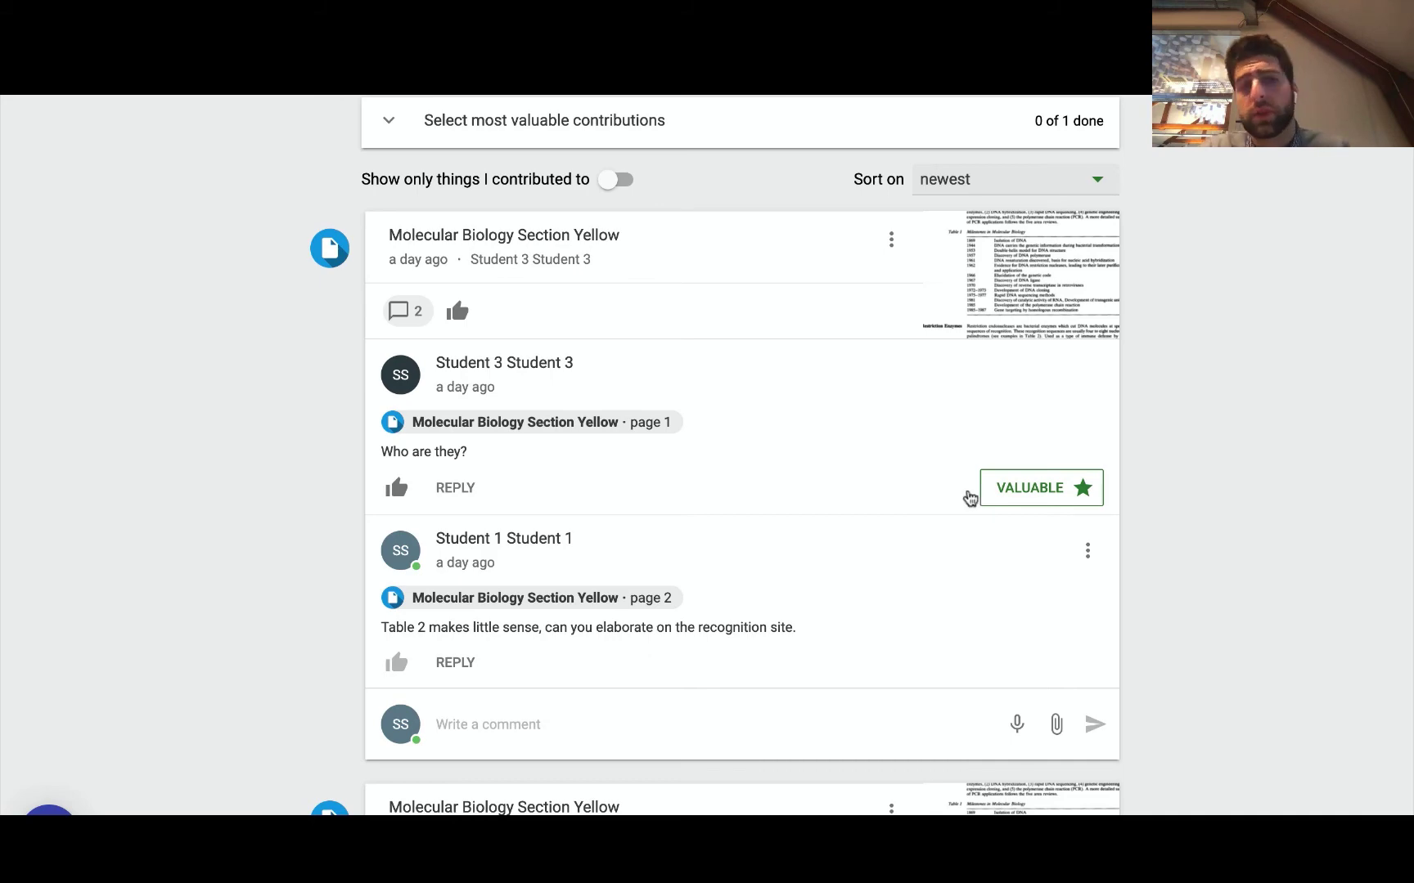
{"action": "scroll", "coordinate": [1066, 526], "scroll_direction": "down", "scroll_amount": 7}
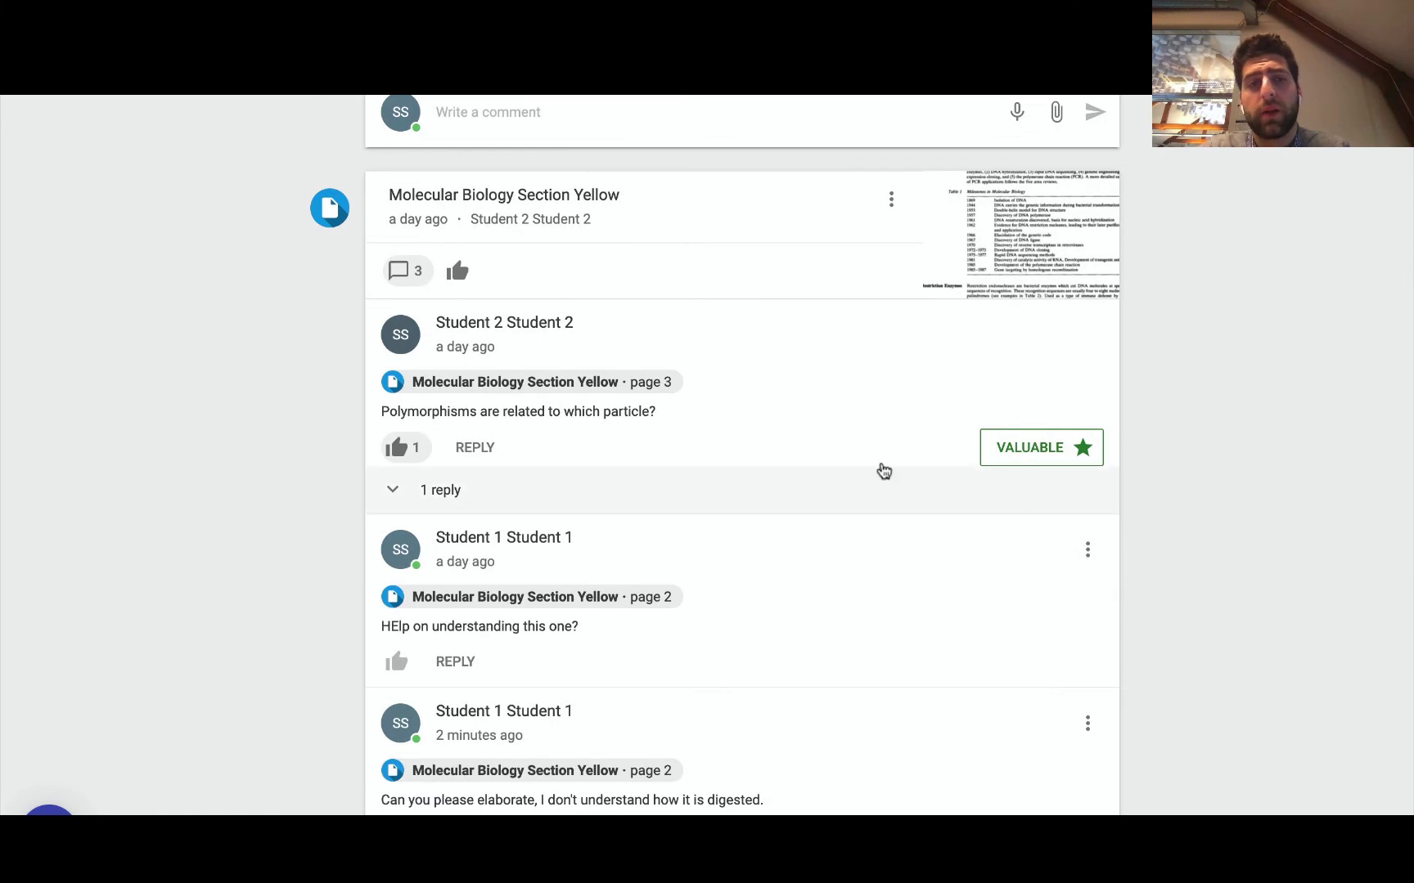
{"action": "left_click", "coordinate": [1055, 446]}
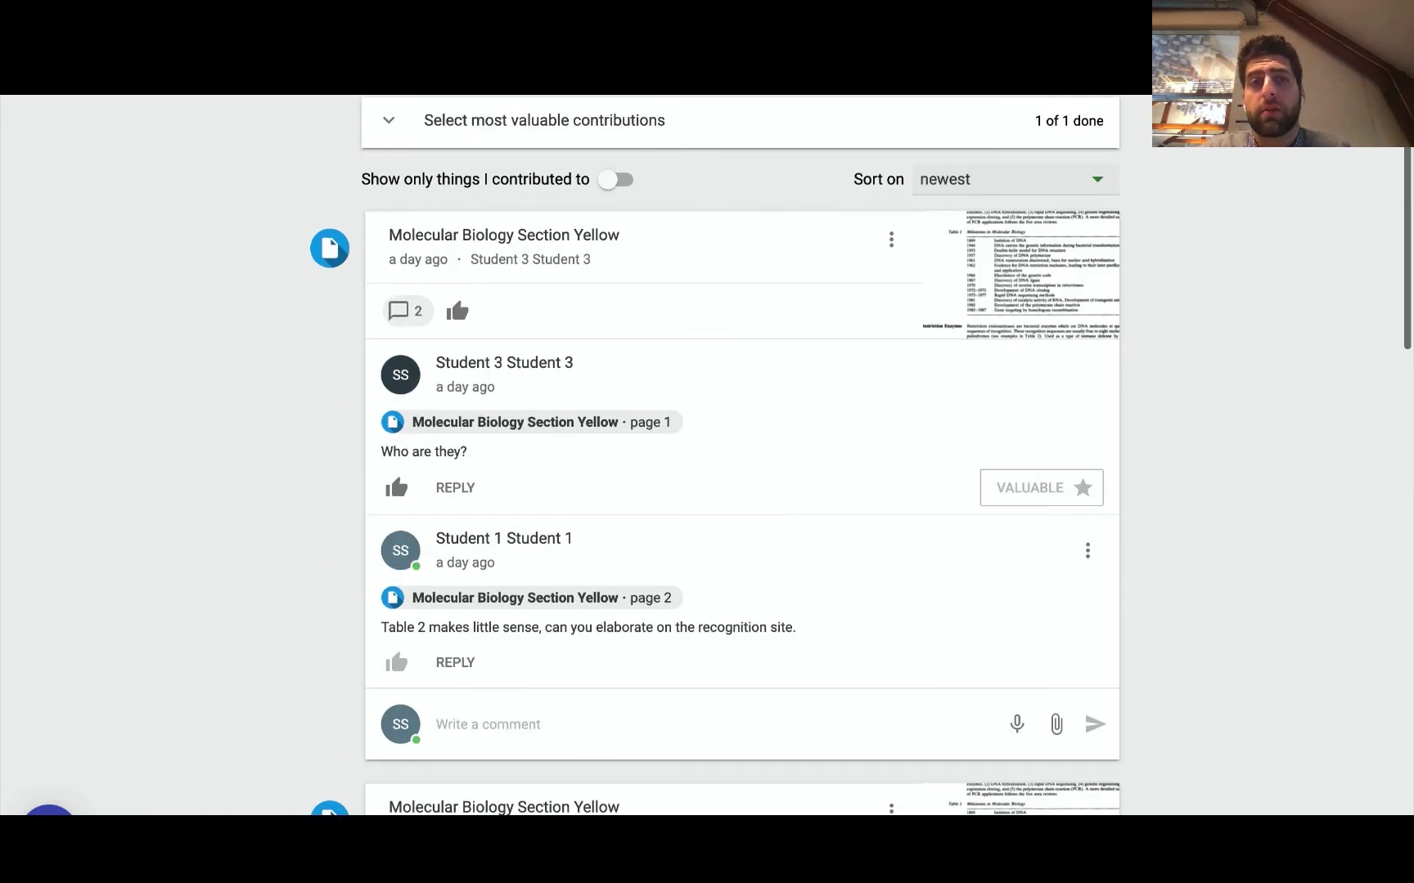
{"action": "scroll", "coordinate": [807, 600], "scroll_direction": "down", "scroll_amount": 8}
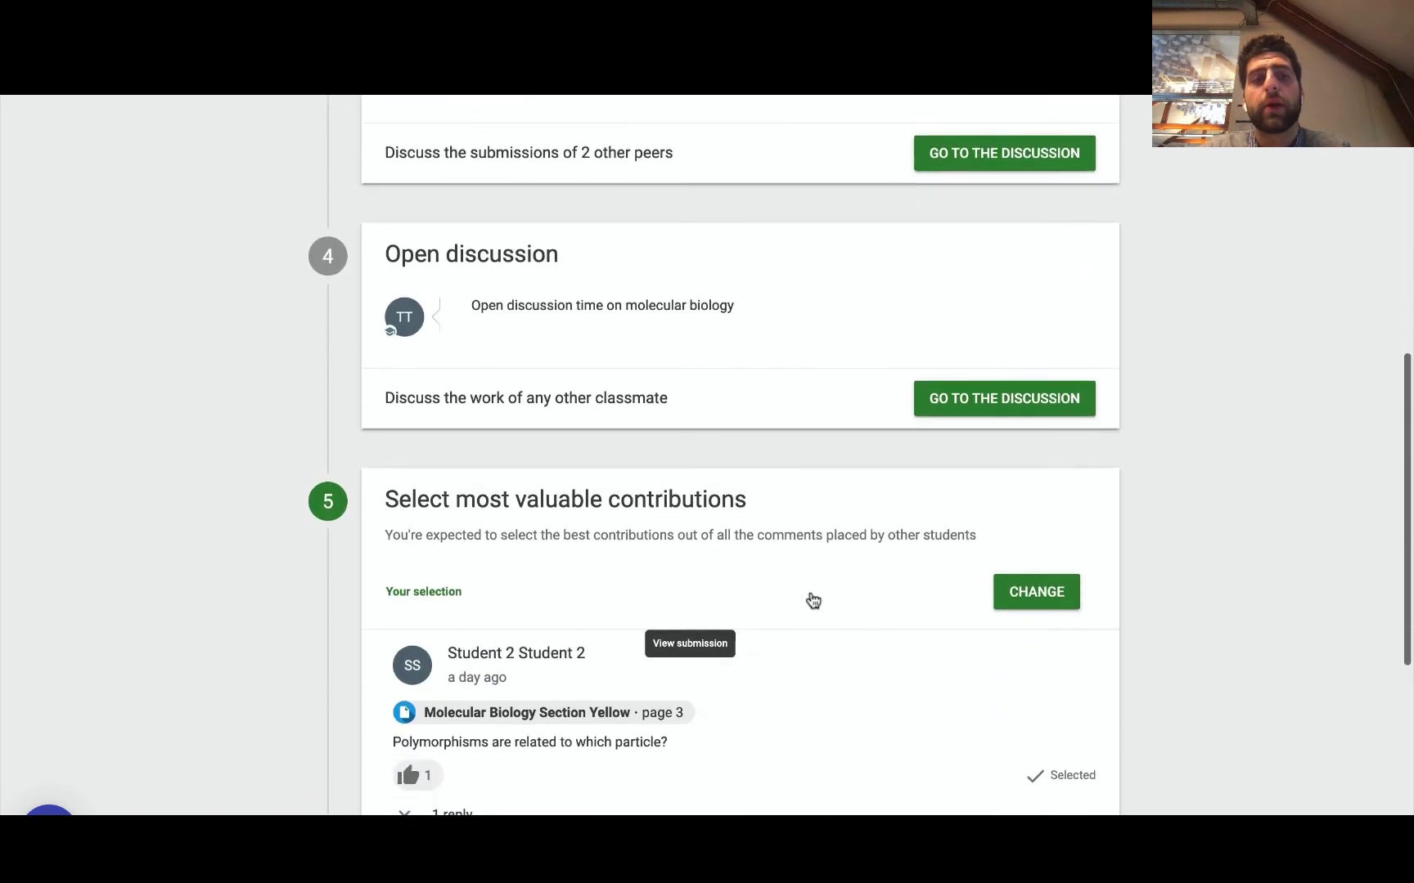
- Submit the 'ABC' reflection entered under What I learned
{"action": "scroll", "coordinate": [812, 600], "scroll_direction": "down", "scroll_amount": 3}
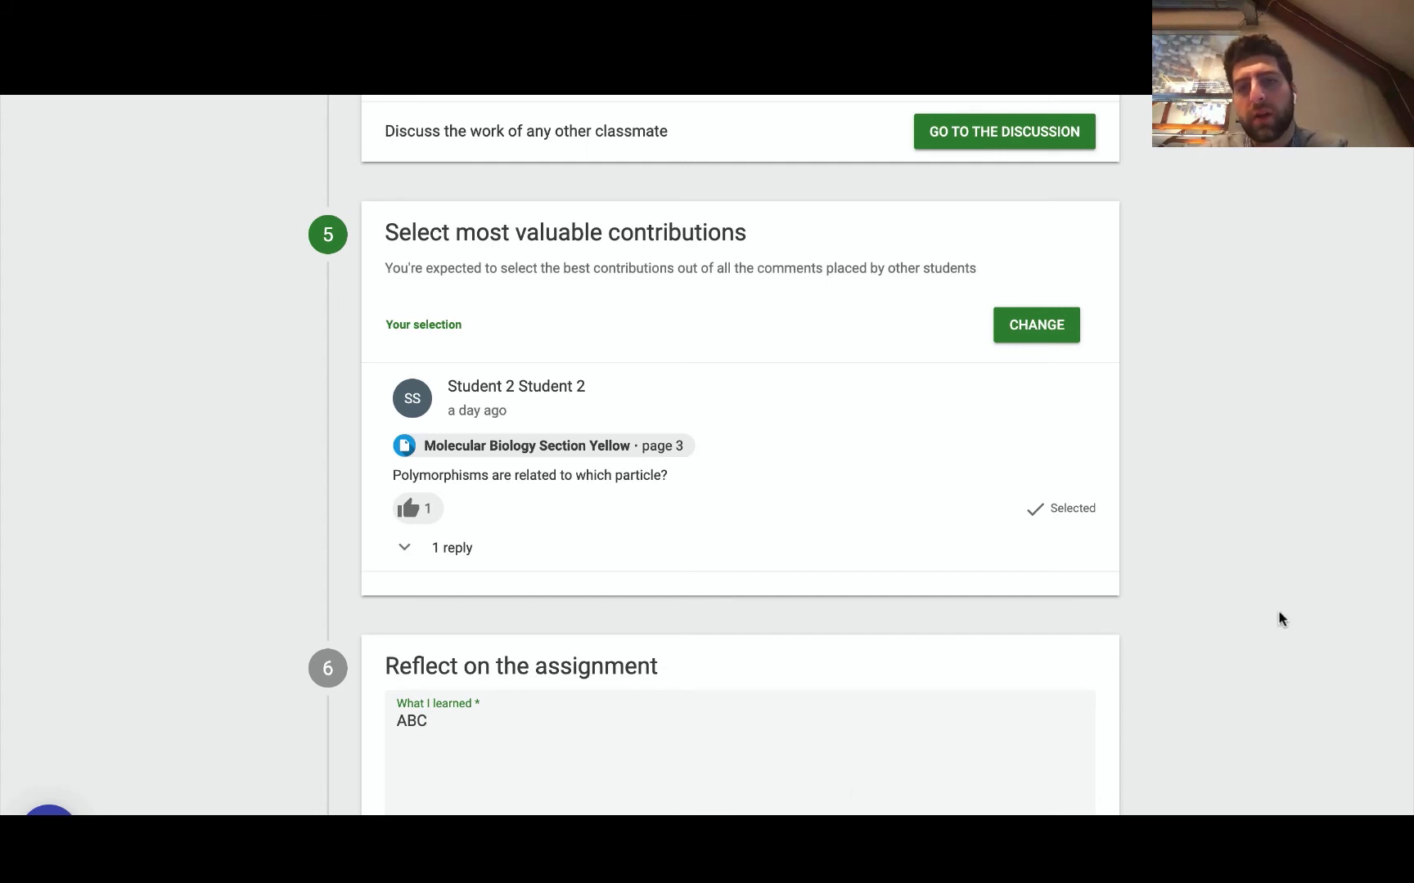
{"action": "scroll", "coordinate": [1280, 619], "scroll_direction": "down", "scroll_amount": 4}
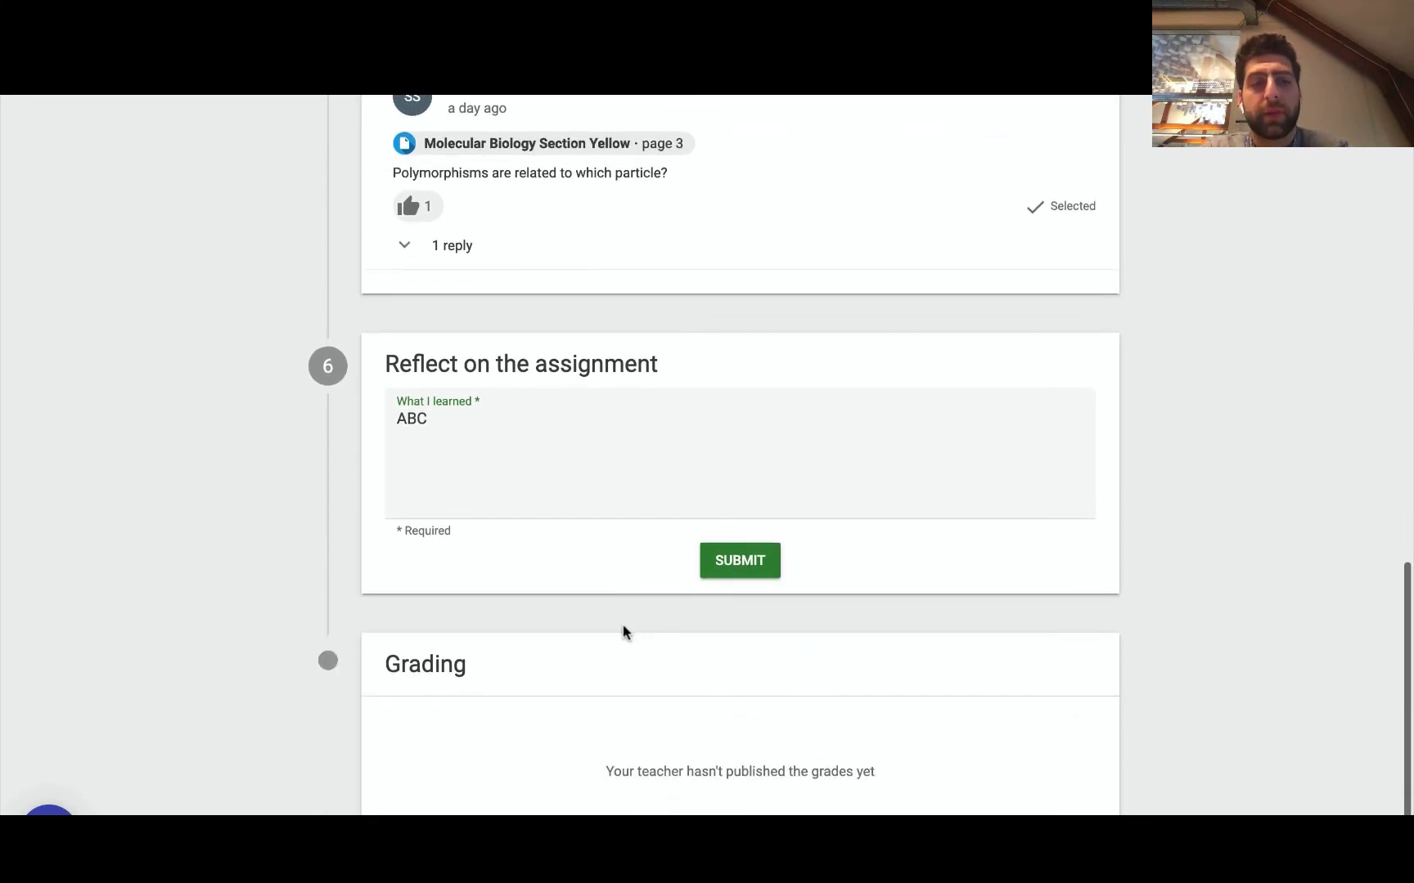
{"action": "left_click", "coordinate": [768, 565]}
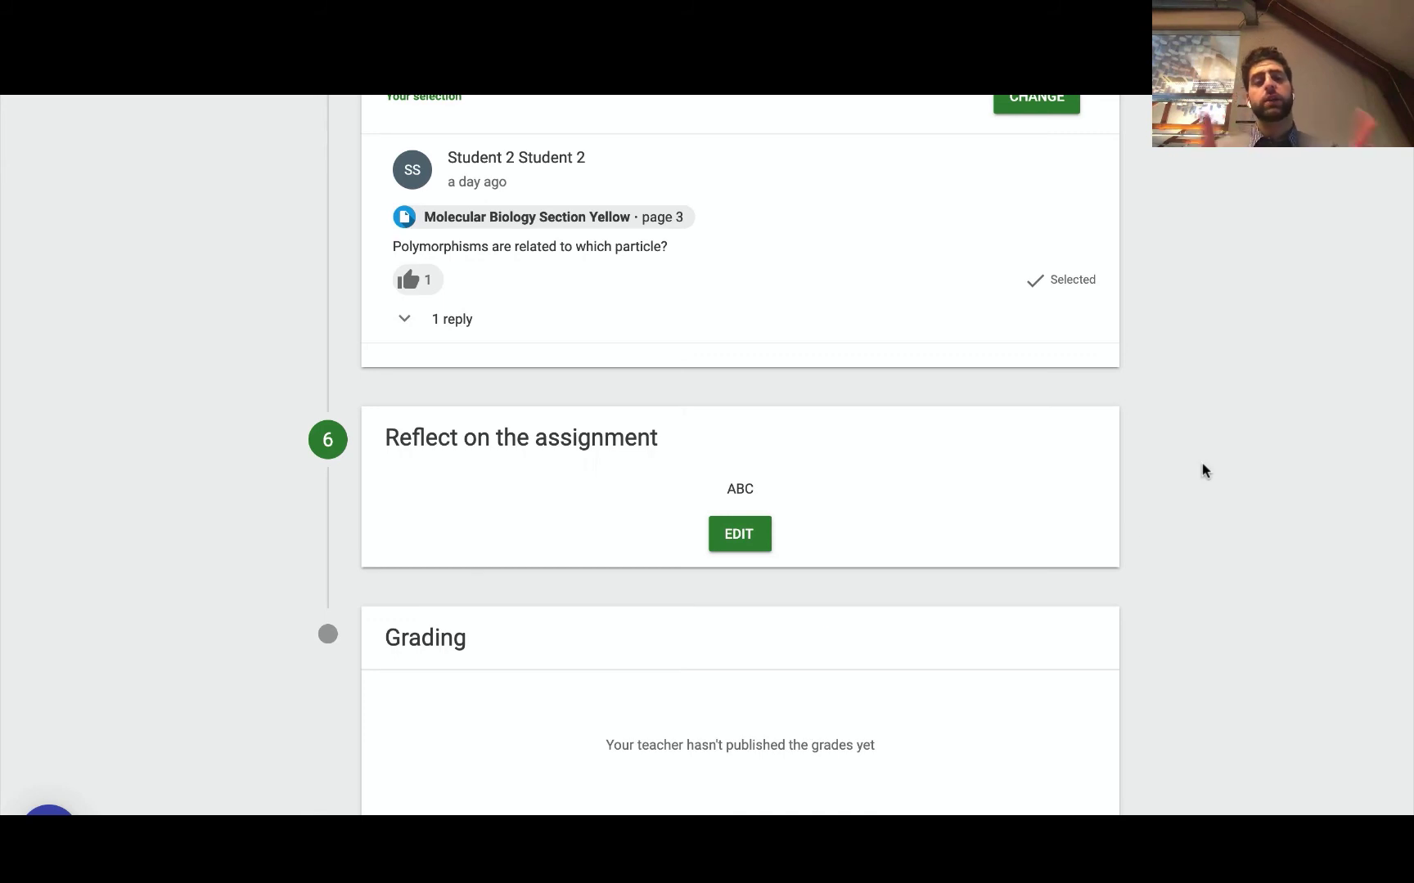
{"action": "scroll", "coordinate": [1202, 464], "scroll_direction": "up", "scroll_amount": 5}
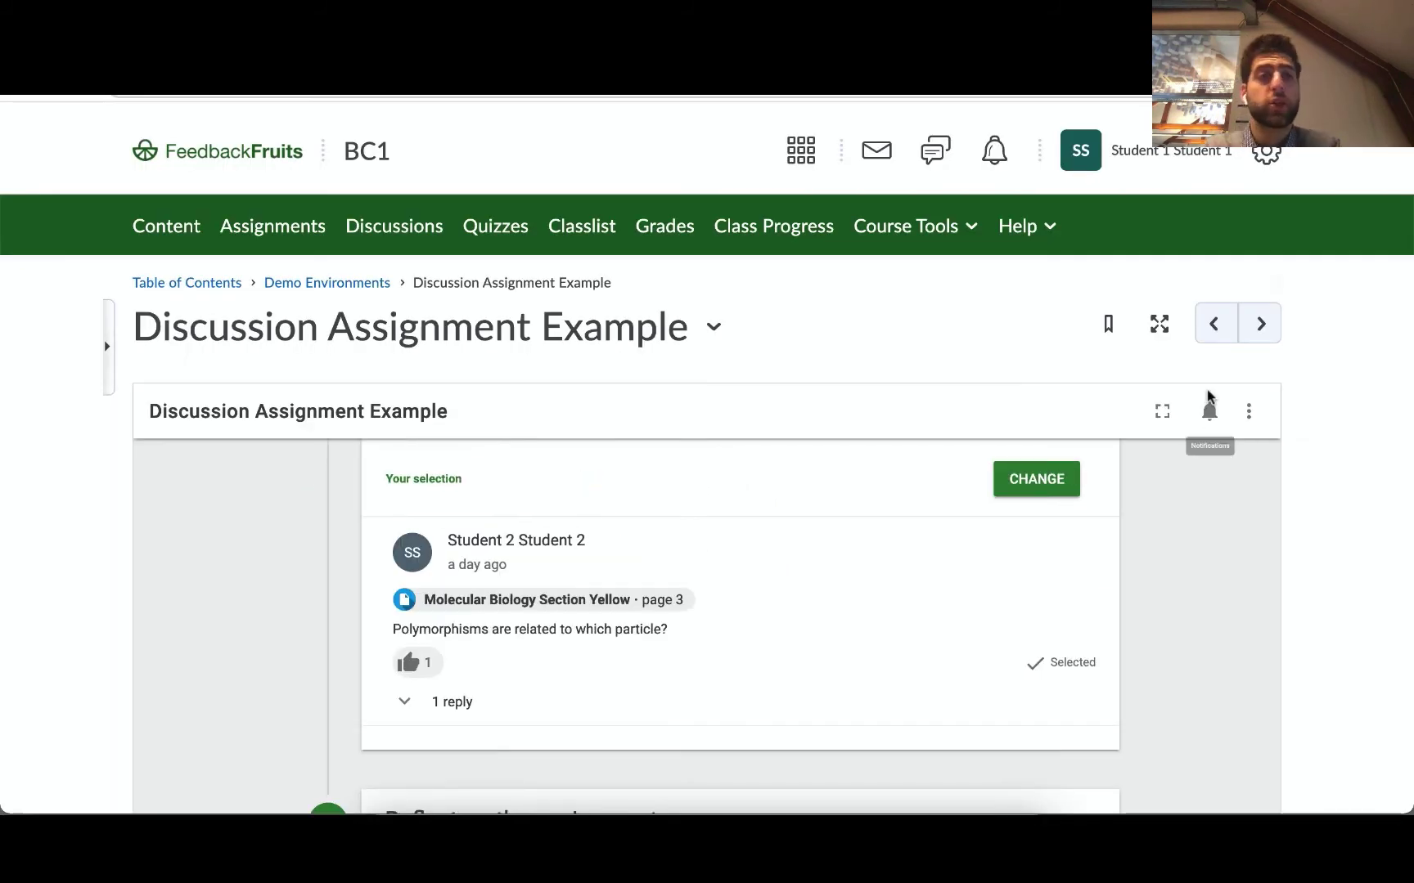
- Log out of the student account and continue to grant FeedbackFruits permissions as the teacher
{"action": "left_click", "coordinate": [1199, 169]}
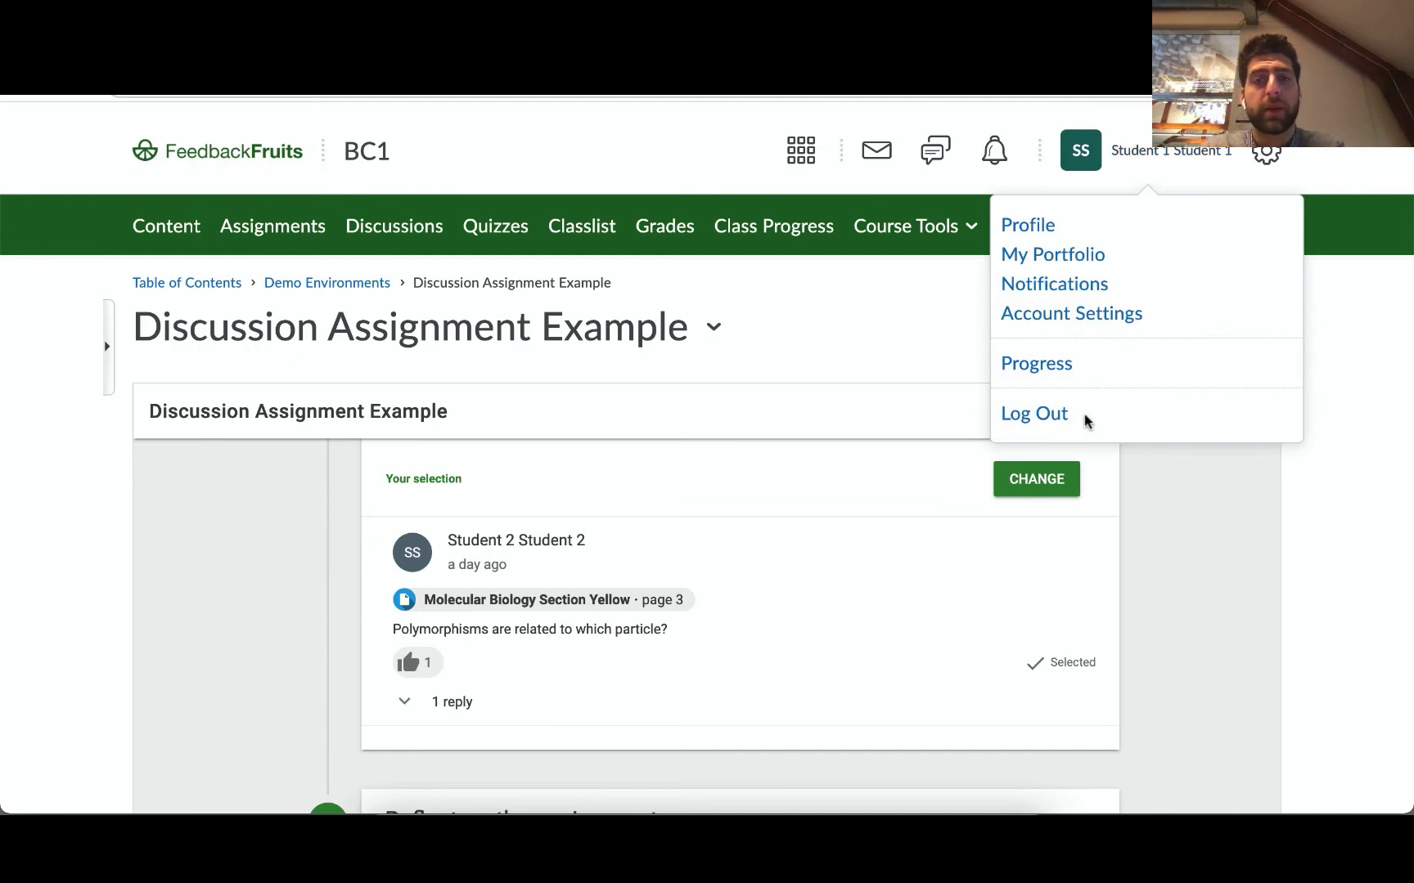
{"action": "left_click", "coordinate": [1041, 413]}
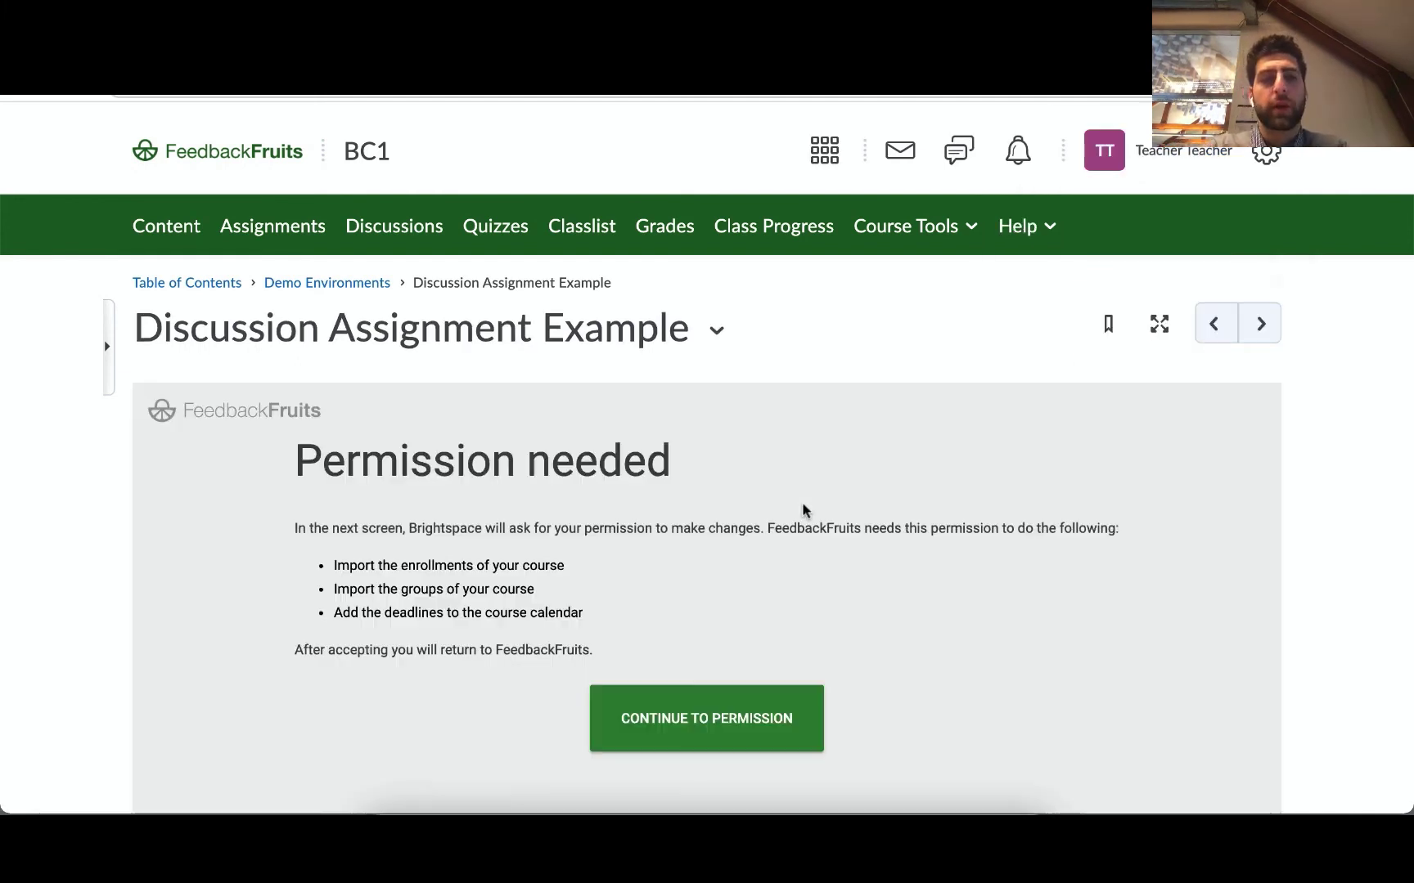
{"action": "scroll", "coordinate": [789, 704], "scroll_direction": "down", "scroll_amount": 3}
{"action": "left_click", "coordinate": [672, 587]}
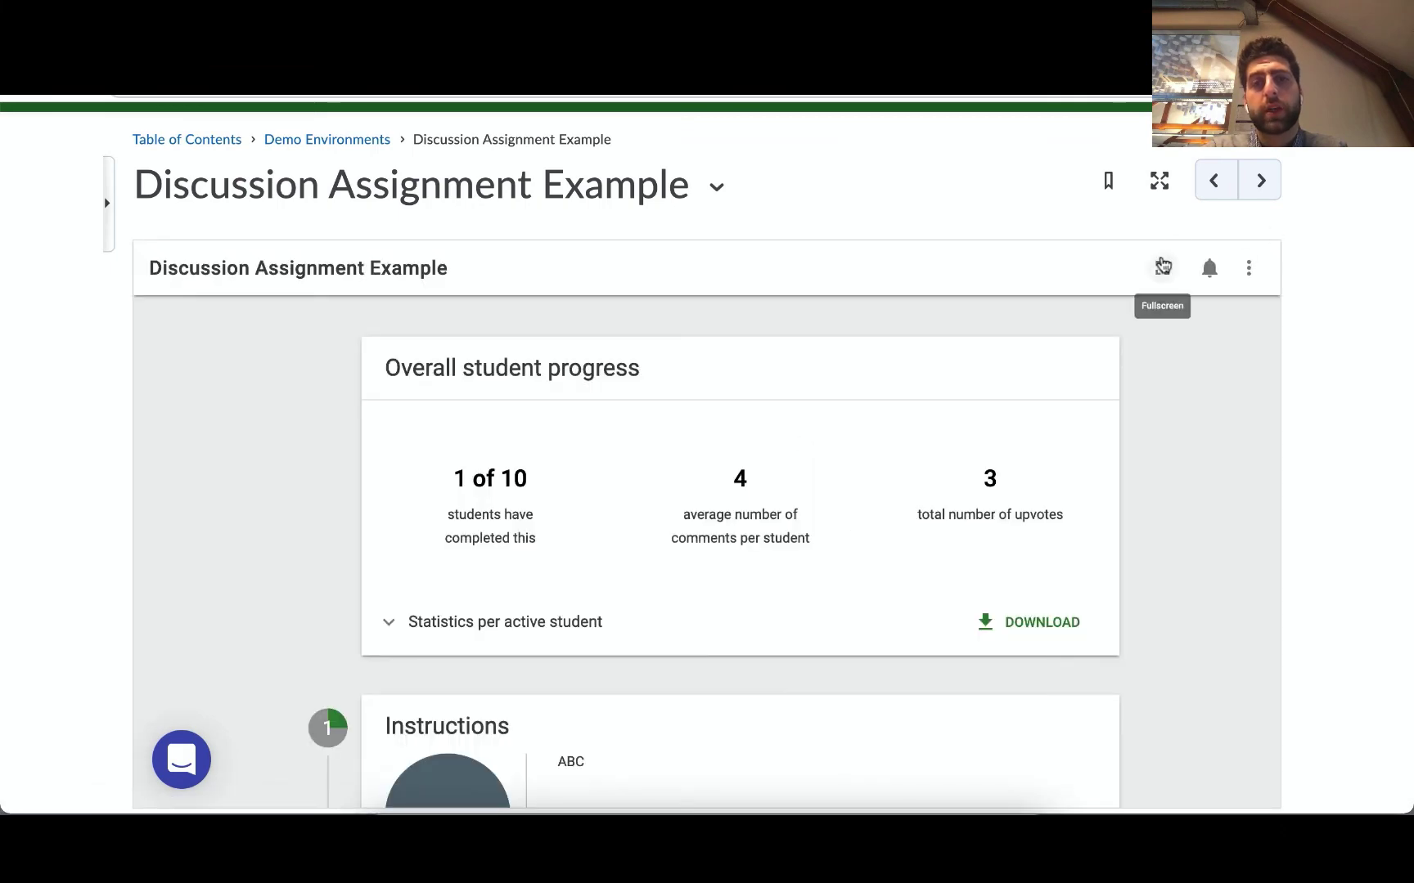
- Show the dashboard full screen and browse every column of the Statistics per active student table
{"action": "left_click", "coordinate": [1161, 267]}
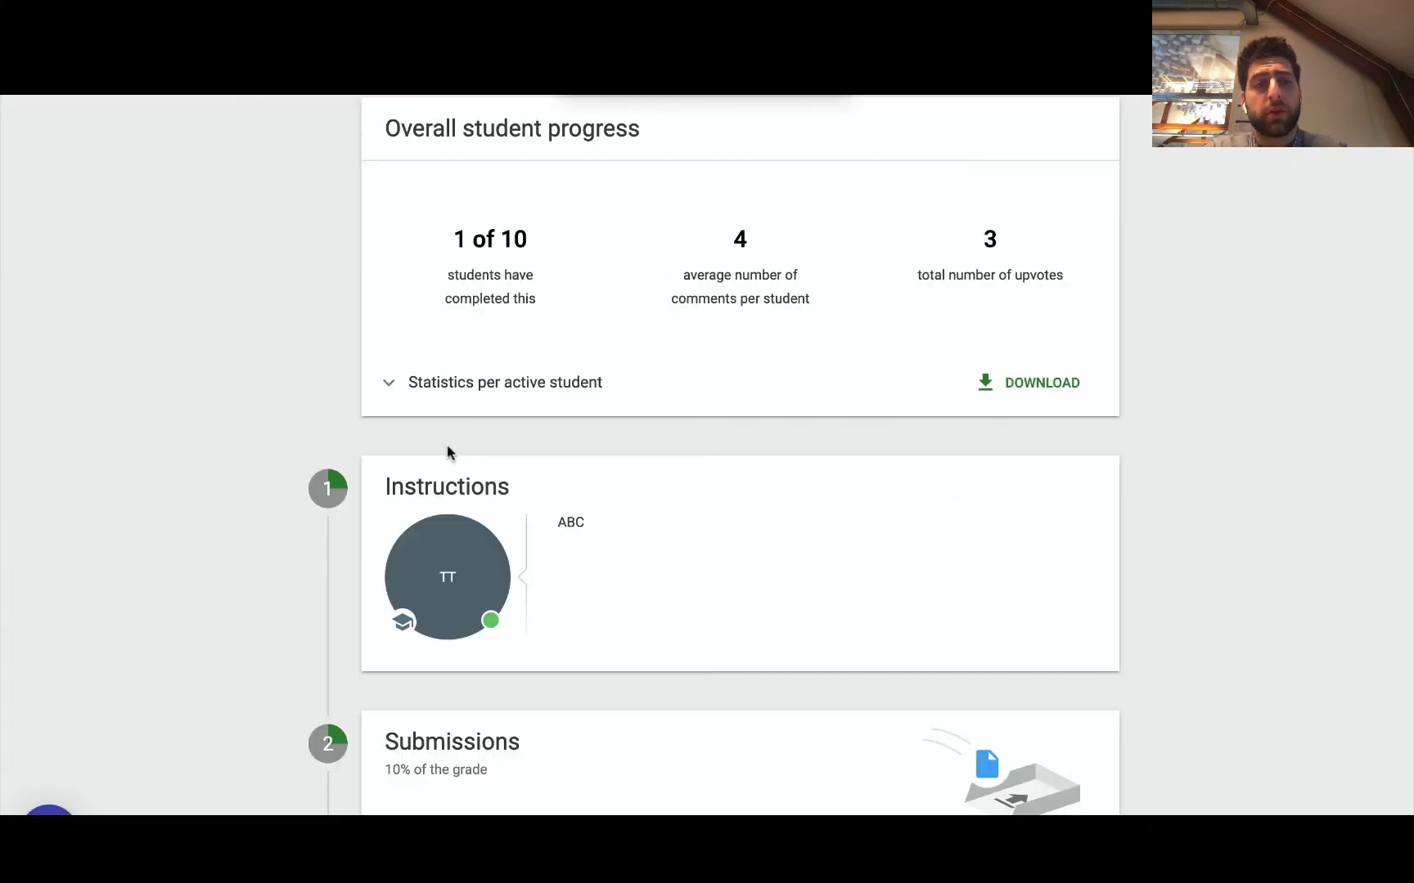
{"action": "left_click", "coordinate": [414, 388]}
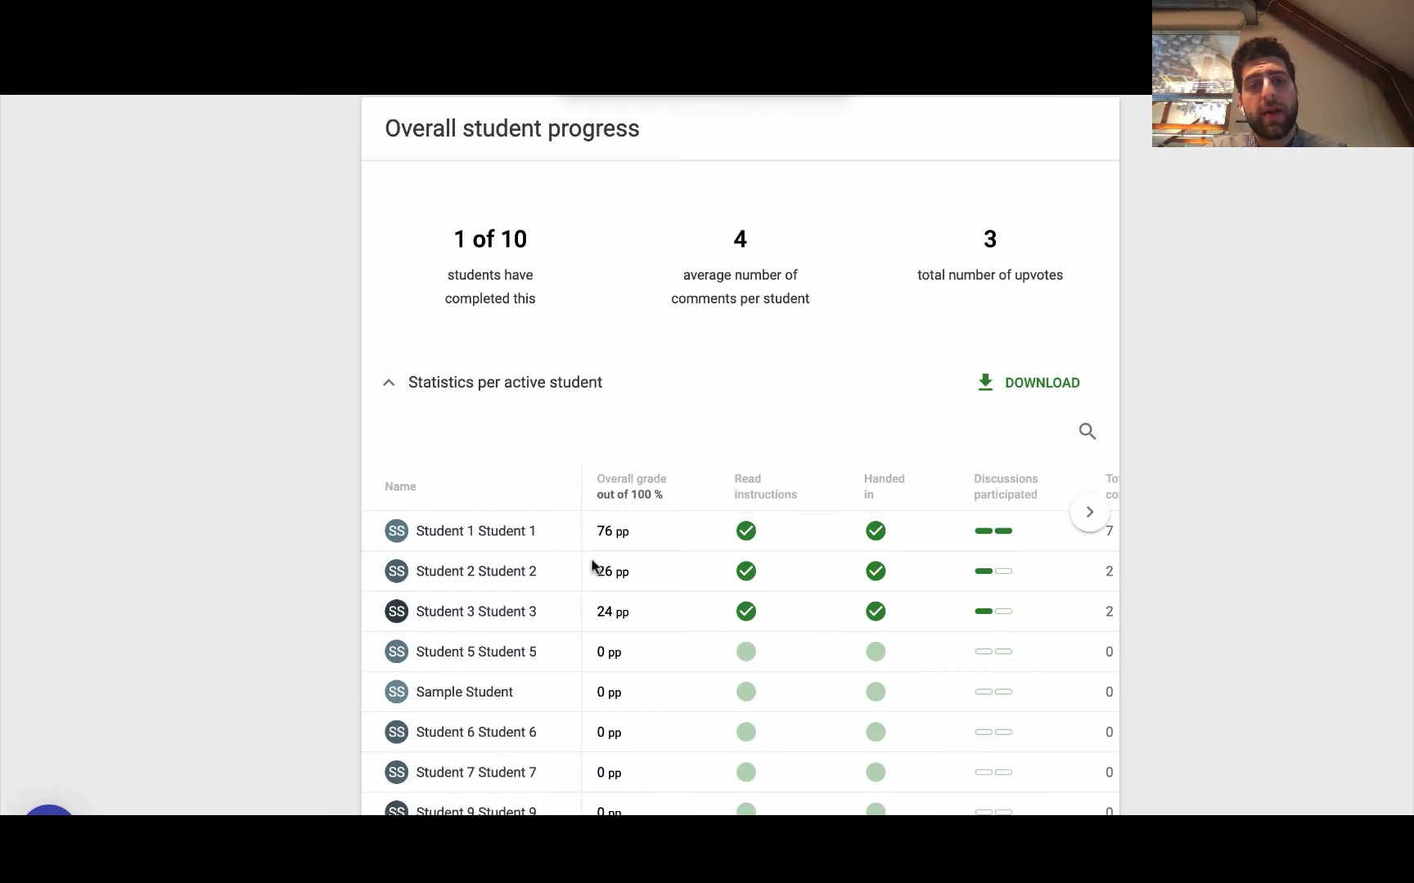
{"action": "scroll", "coordinate": [621, 589], "scroll_direction": "down", "scroll_amount": 2}
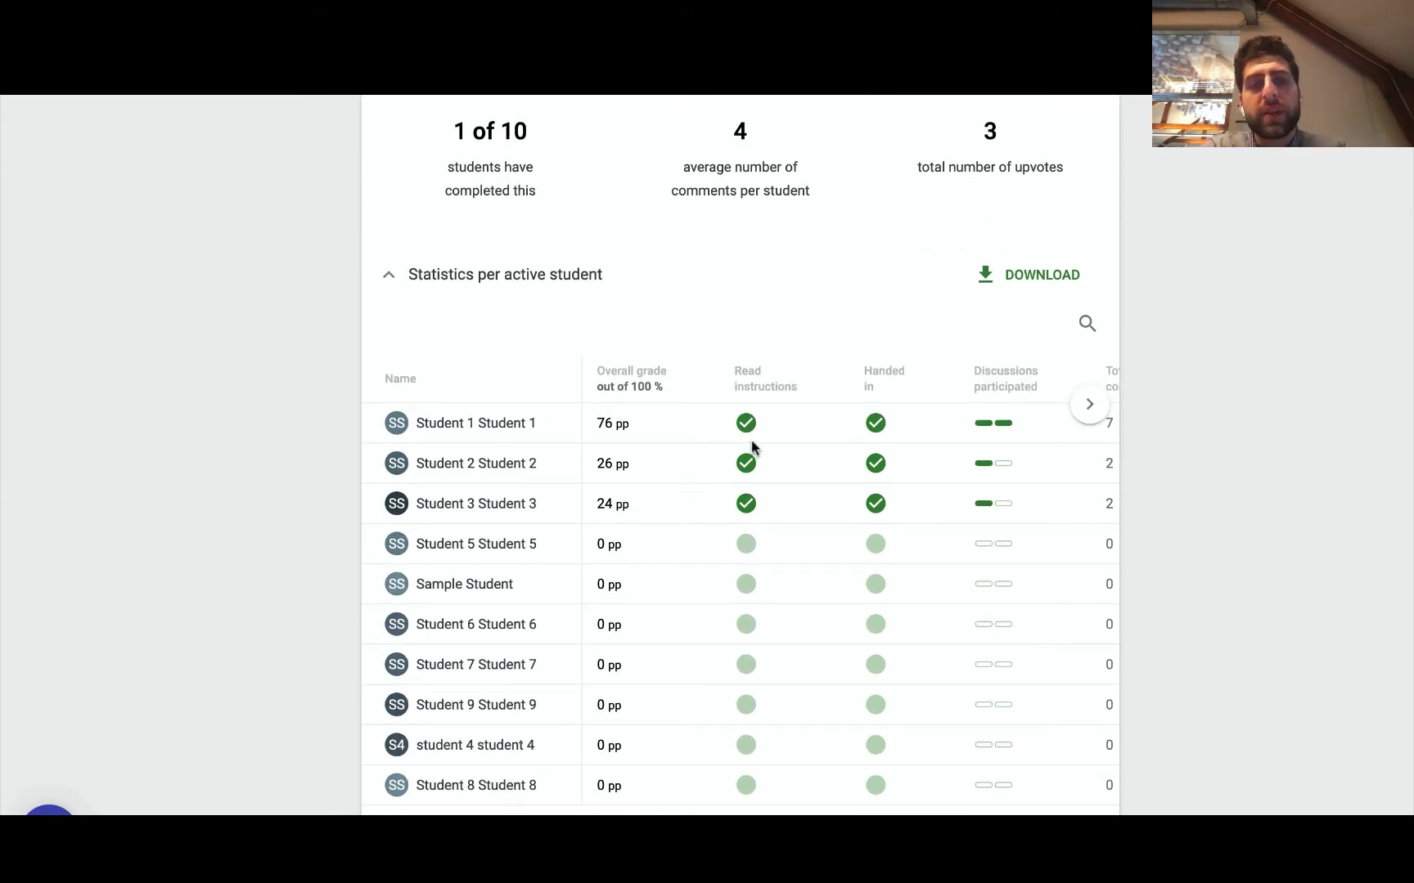
{"action": "scroll", "coordinate": [895, 446], "scroll_direction": "right", "scroll_amount": 2}
{"action": "scroll", "coordinate": [895, 446], "scroll_direction": "right", "scroll_amount": 4}
{"action": "mouse_move", "coordinate": [800, 422]}
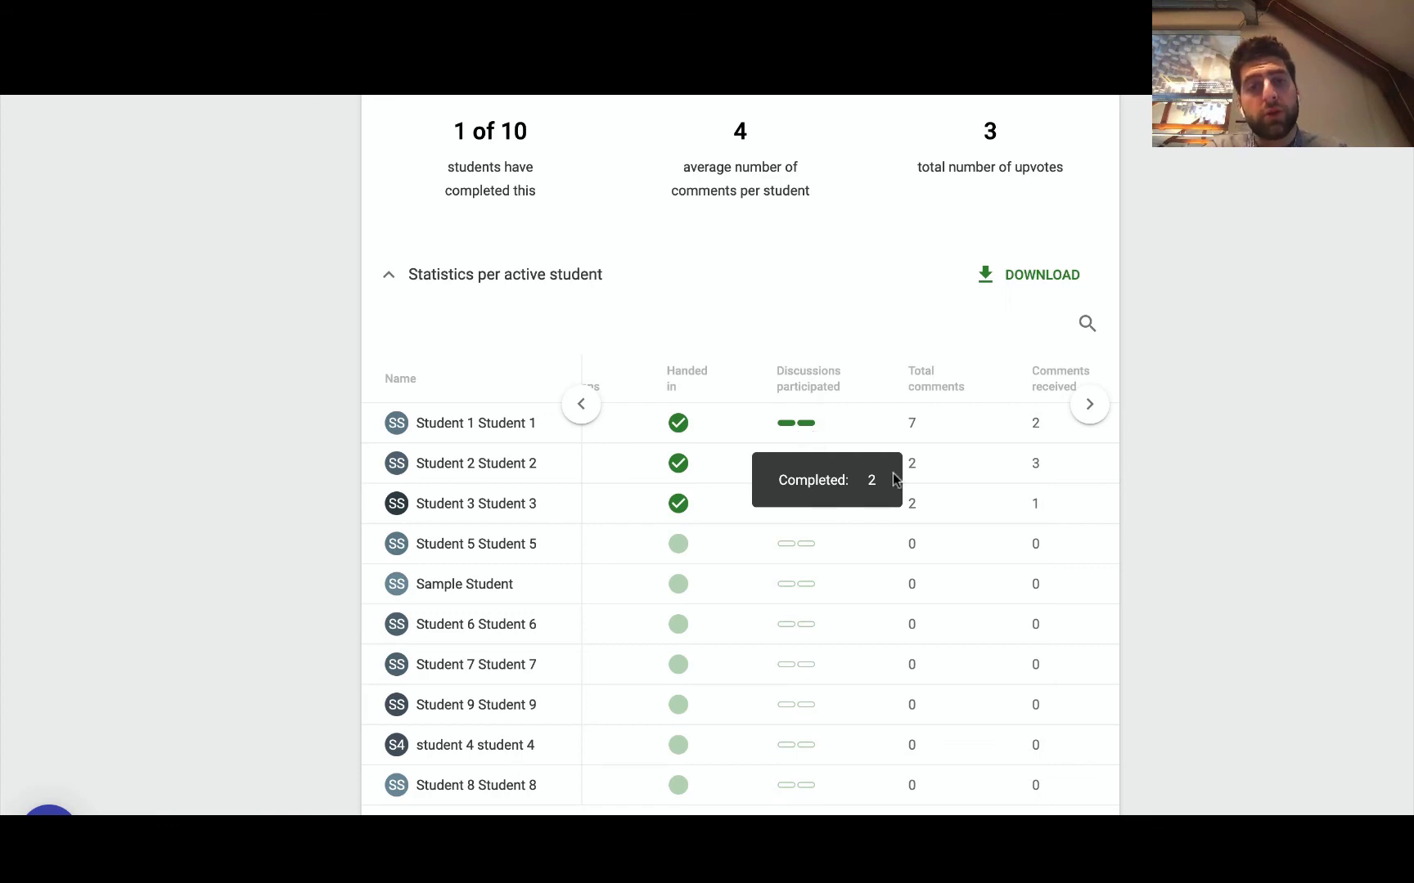
{"action": "scroll", "coordinate": [1019, 496], "scroll_direction": "right", "scroll_amount": 3}
{"action": "scroll", "coordinate": [1019, 499], "scroll_direction": "right", "scroll_amount": 5}
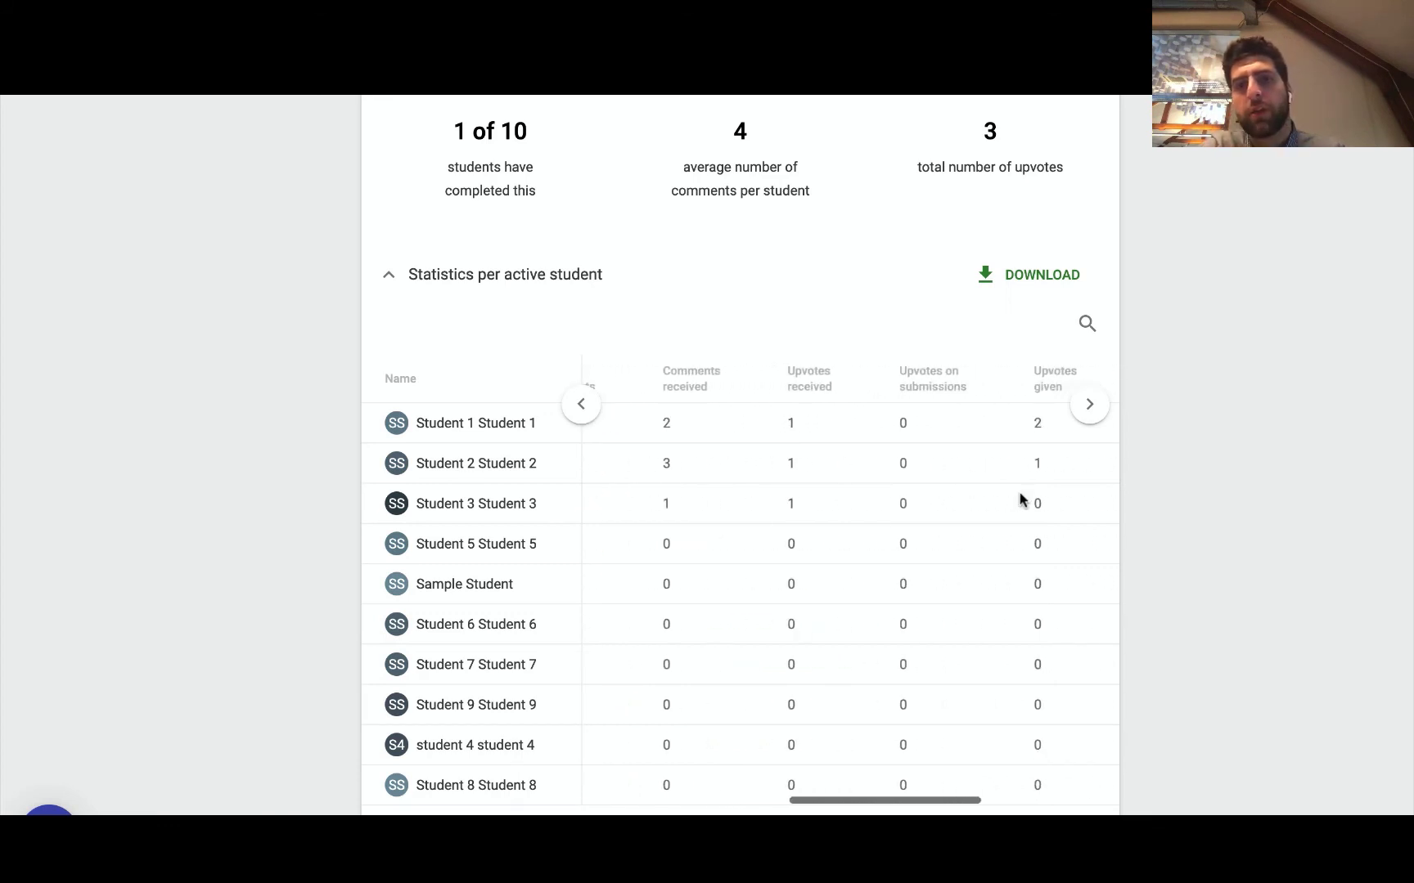
{"action": "scroll", "coordinate": [1019, 499], "scroll_direction": "right", "scroll_amount": 3}
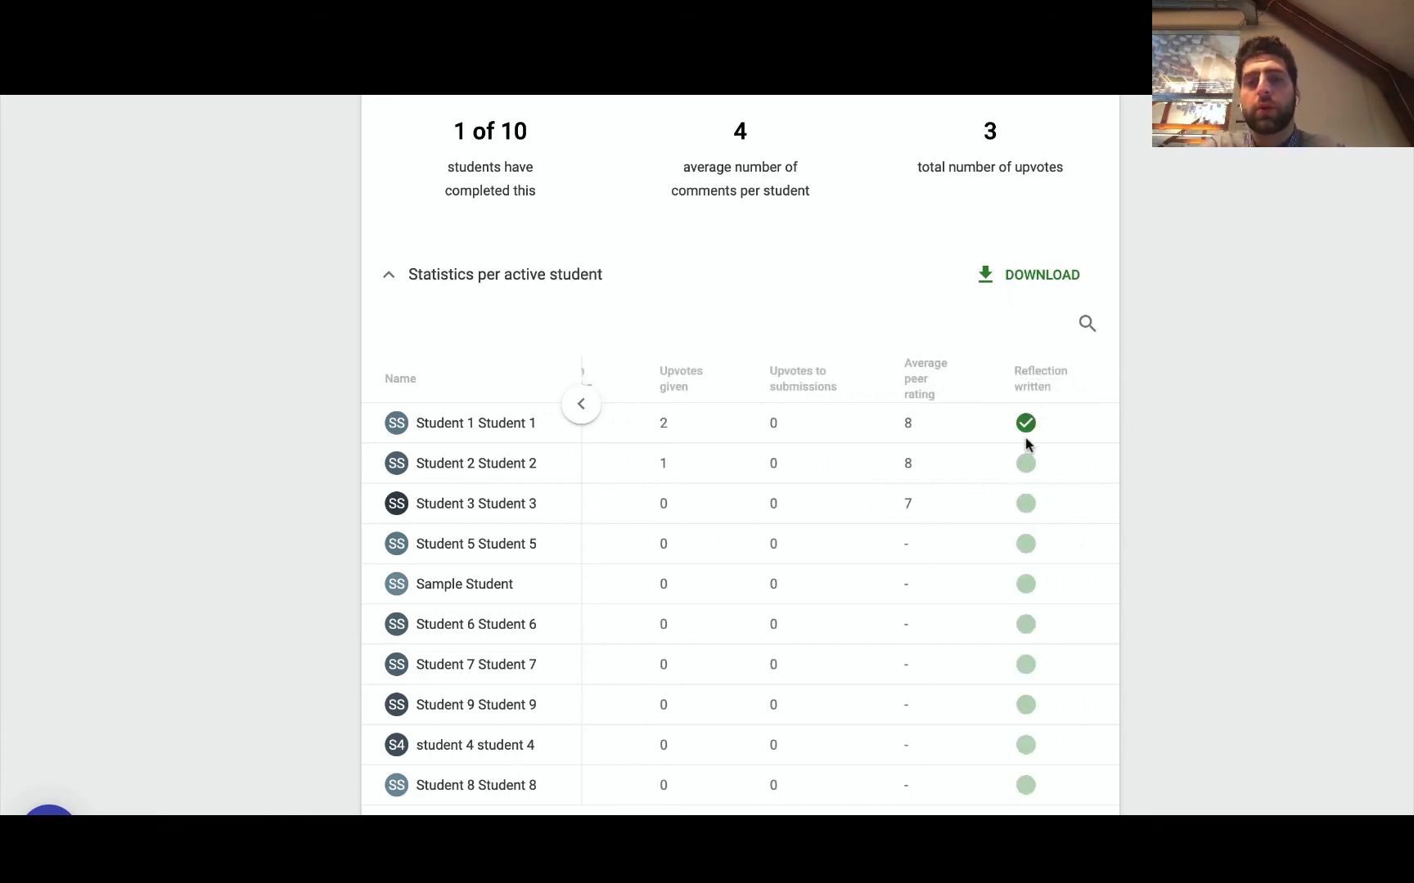
{"action": "scroll", "coordinate": [734, 546], "scroll_direction": "down", "scroll_amount": 10}
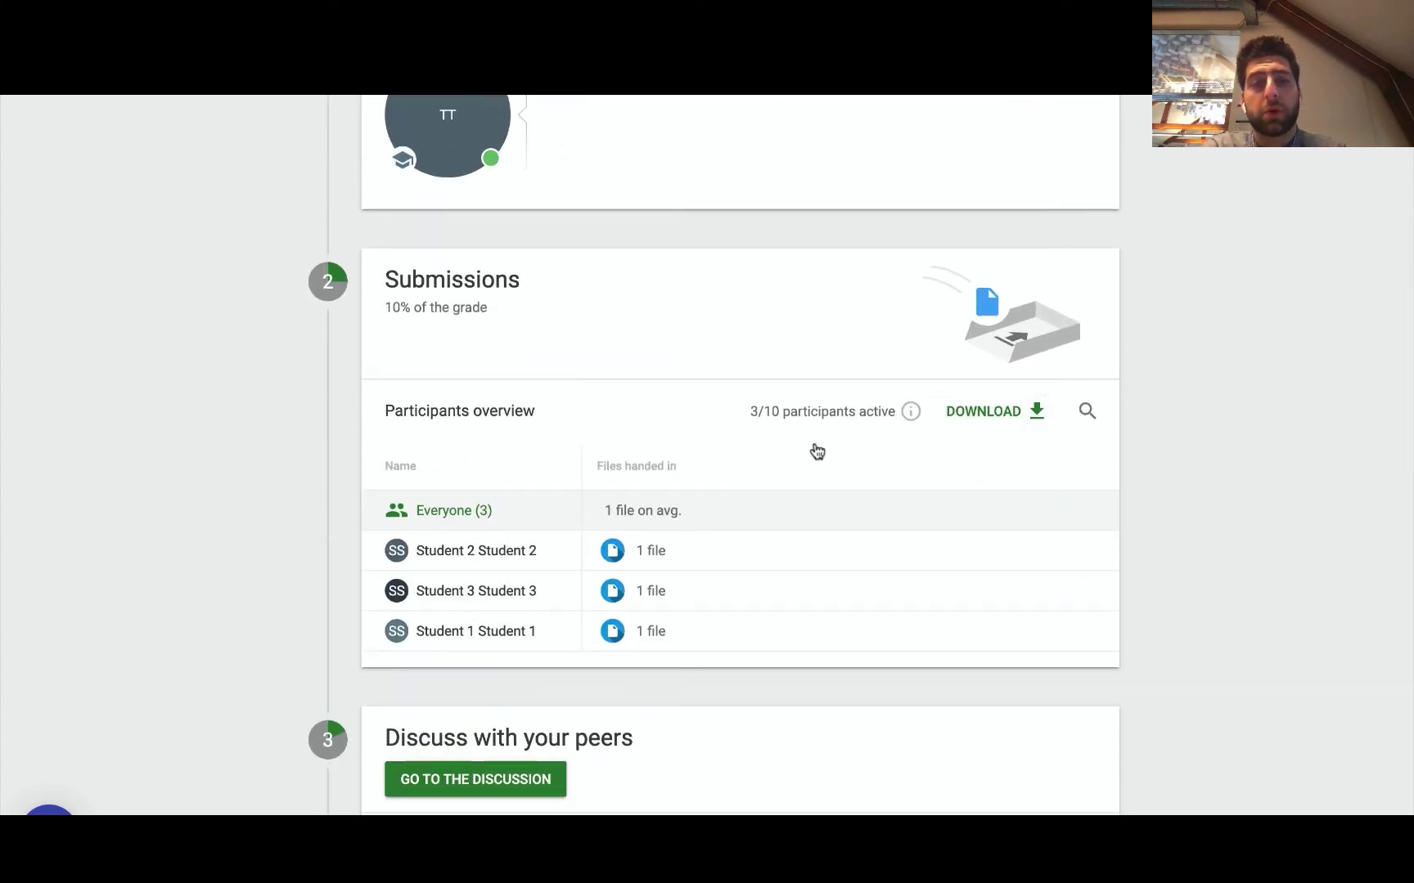
- Check the Students still in progress list under Discuss with your peers, then enter the discussion
{"action": "scroll", "coordinate": [813, 452], "scroll_direction": "down", "scroll_amount": 4}
{"action": "scroll", "coordinate": [815, 452], "scroll_direction": "down", "scroll_amount": 3}
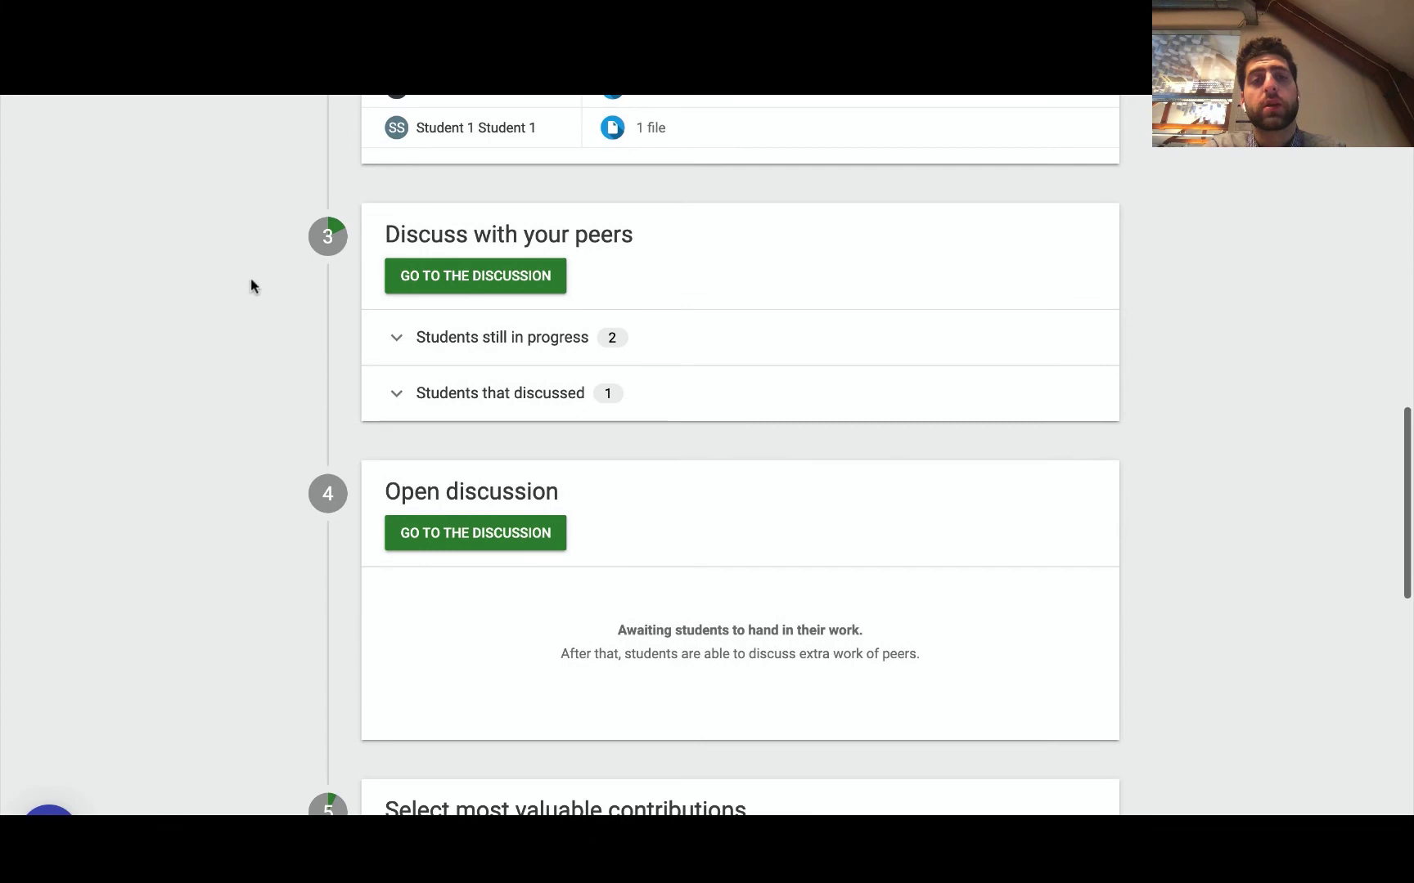
{"action": "left_click", "coordinate": [397, 338]}
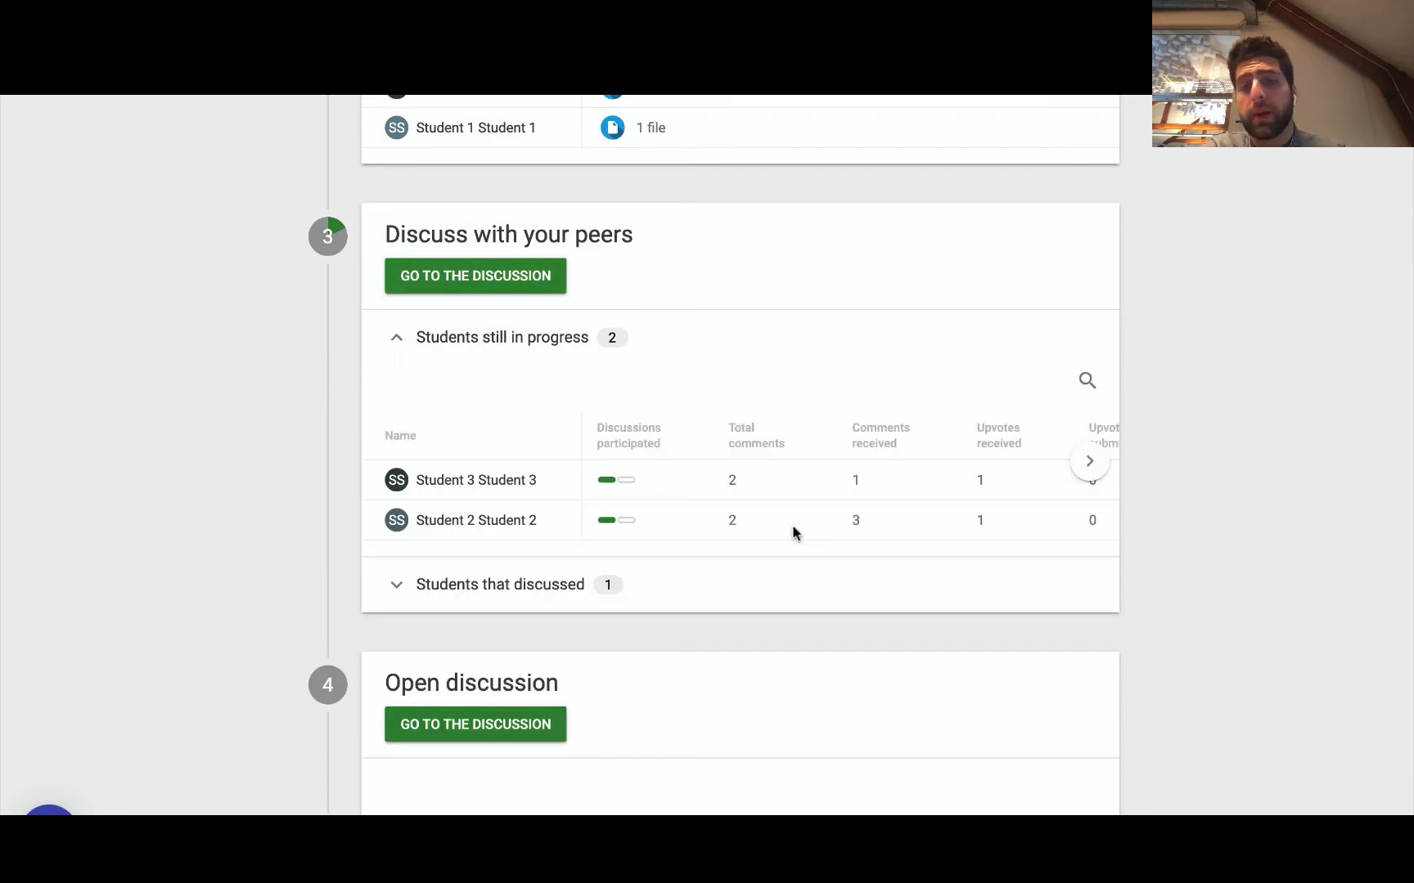
{"action": "scroll", "coordinate": [792, 530], "scroll_direction": "right", "scroll_amount": 4}
{"action": "scroll", "coordinate": [792, 532], "scroll_direction": "left", "scroll_amount": 4}
{"action": "scroll", "coordinate": [726, 423], "scroll_direction": "down", "scroll_amount": 2}
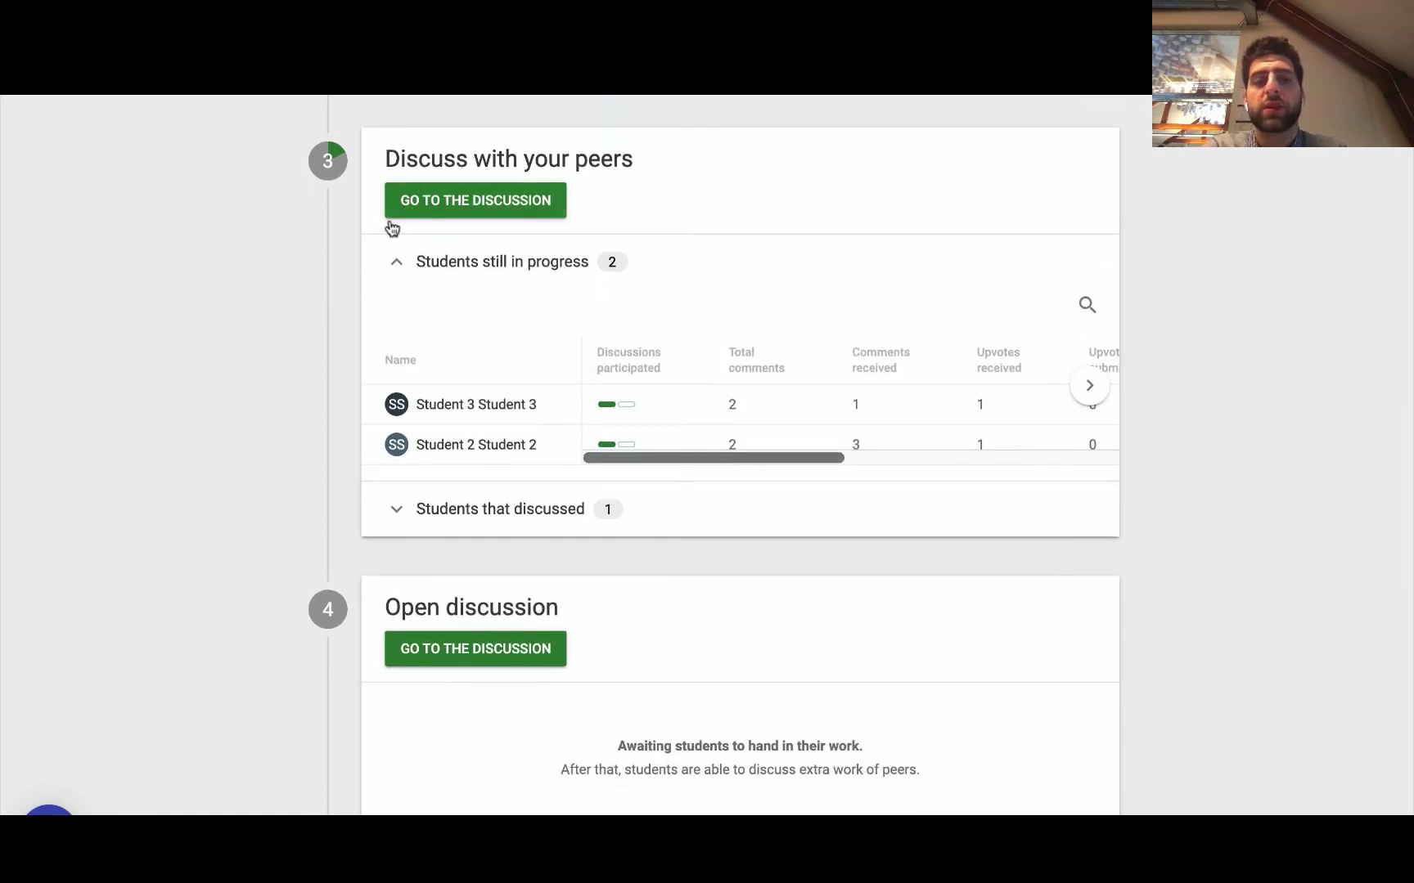
{"action": "left_click", "coordinate": [450, 201]}
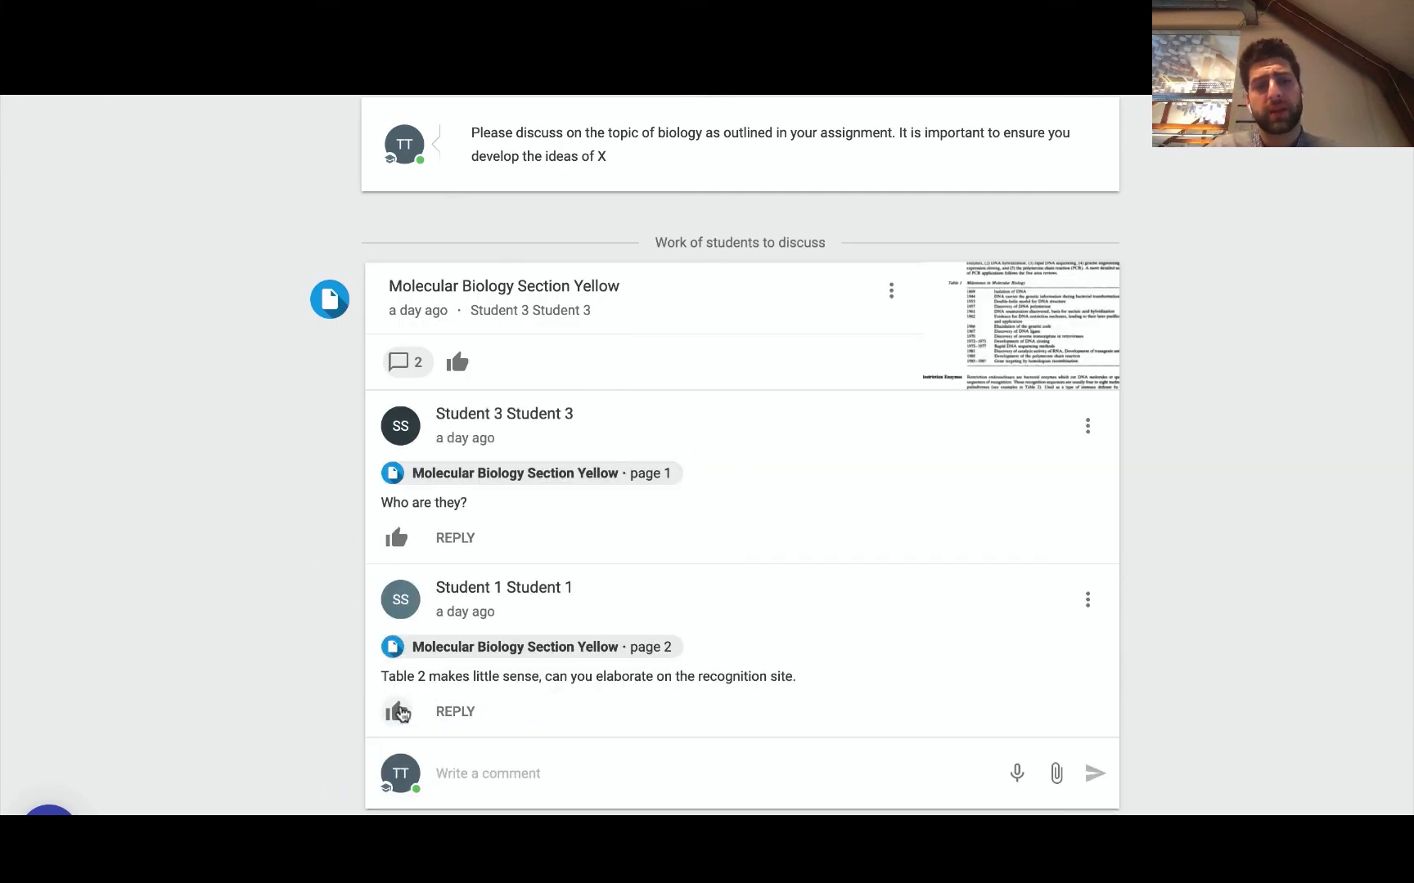
- Upvote the Table 2 comment and reply 'Please refer to lecture 50'
{"action": "left_click", "coordinate": [397, 711]}
{"action": "left_click", "coordinate": [479, 726]}
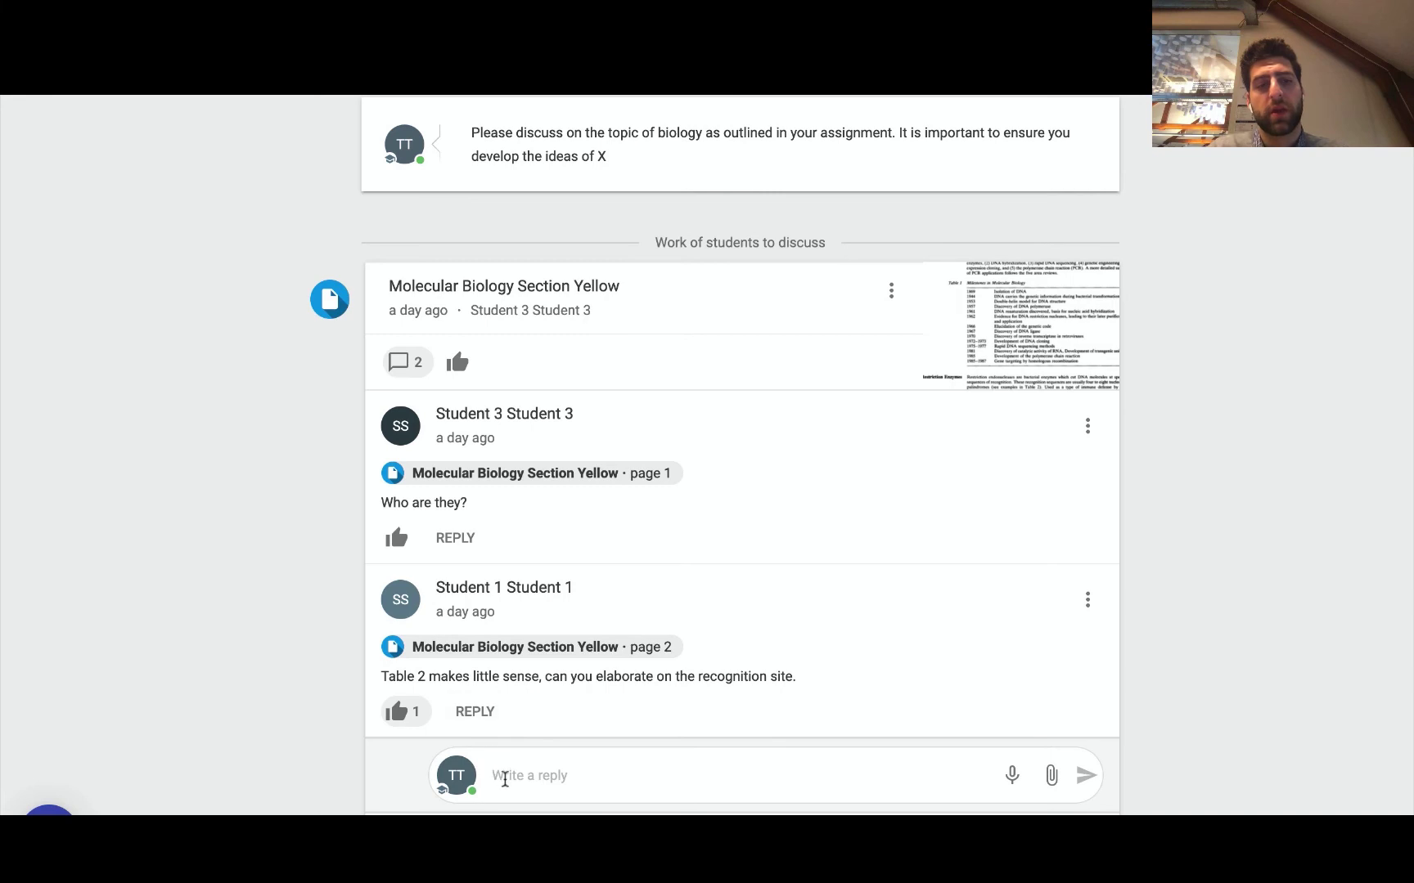
{"action": "type", "text": "Please refer to"}
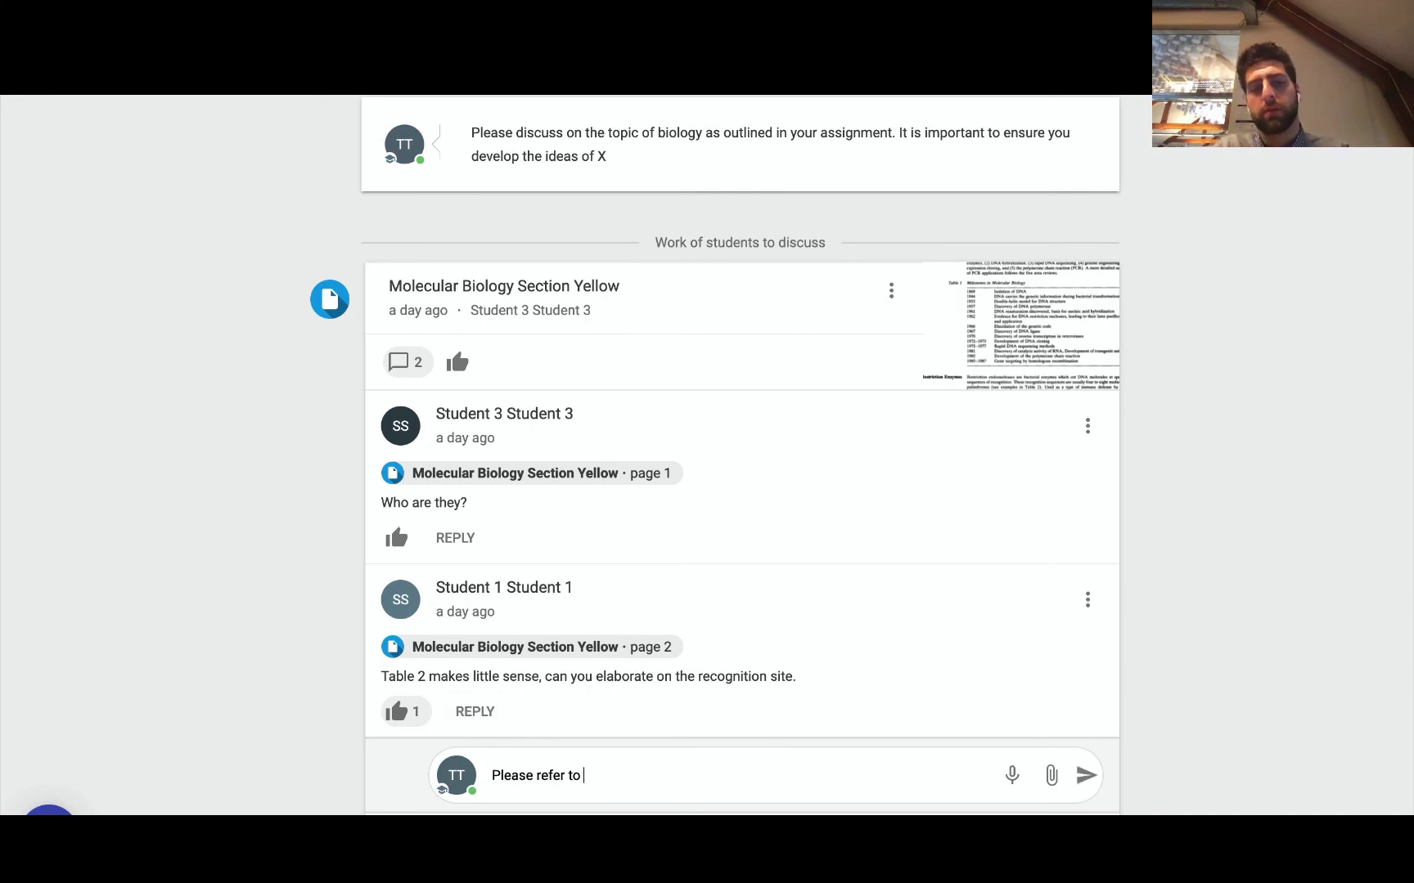
{"action": "type", "text": " lecture 50"}
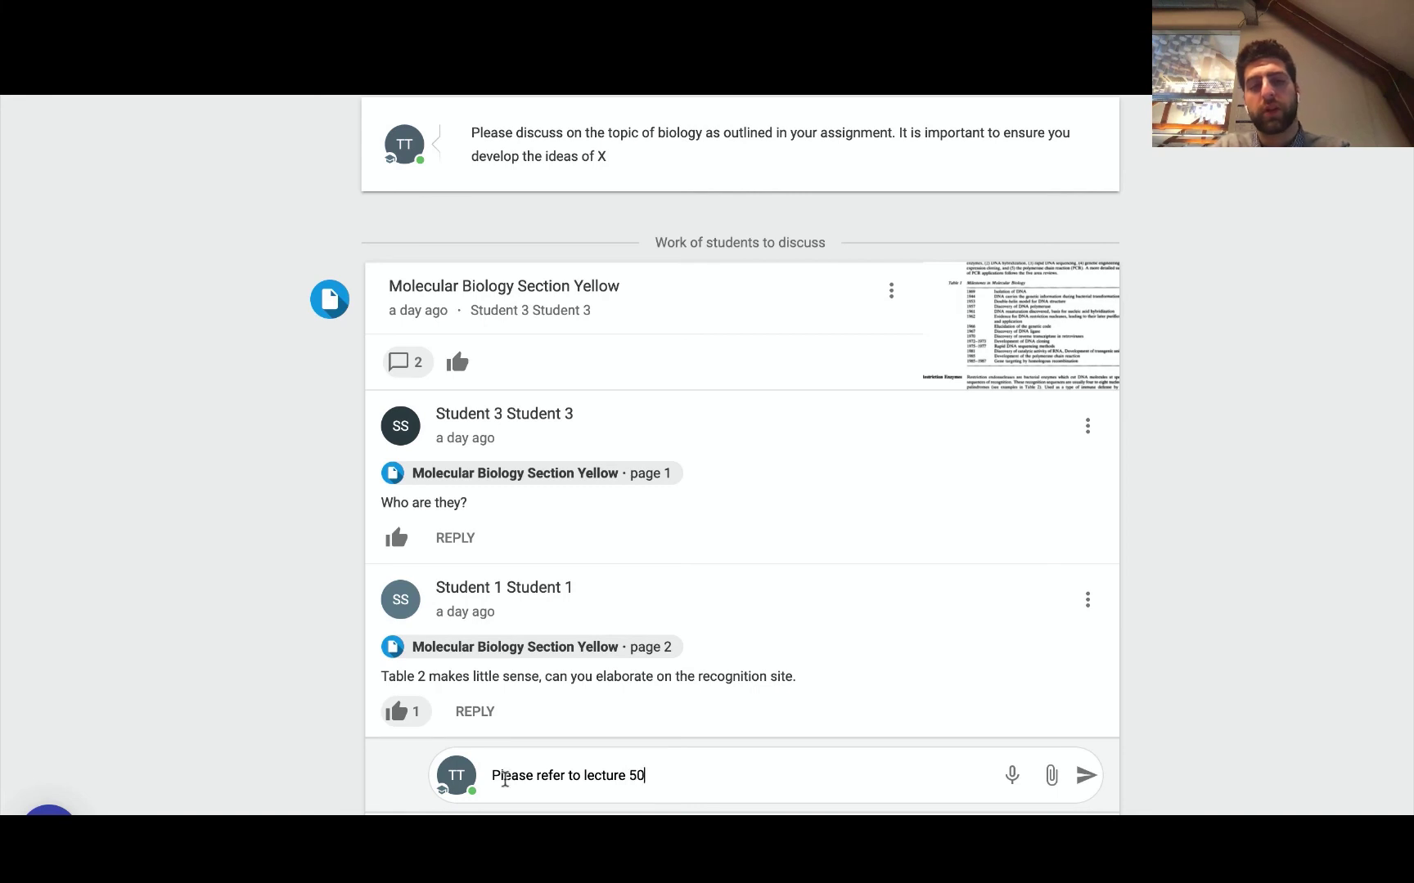
{"action": "key", "text": "Return"}
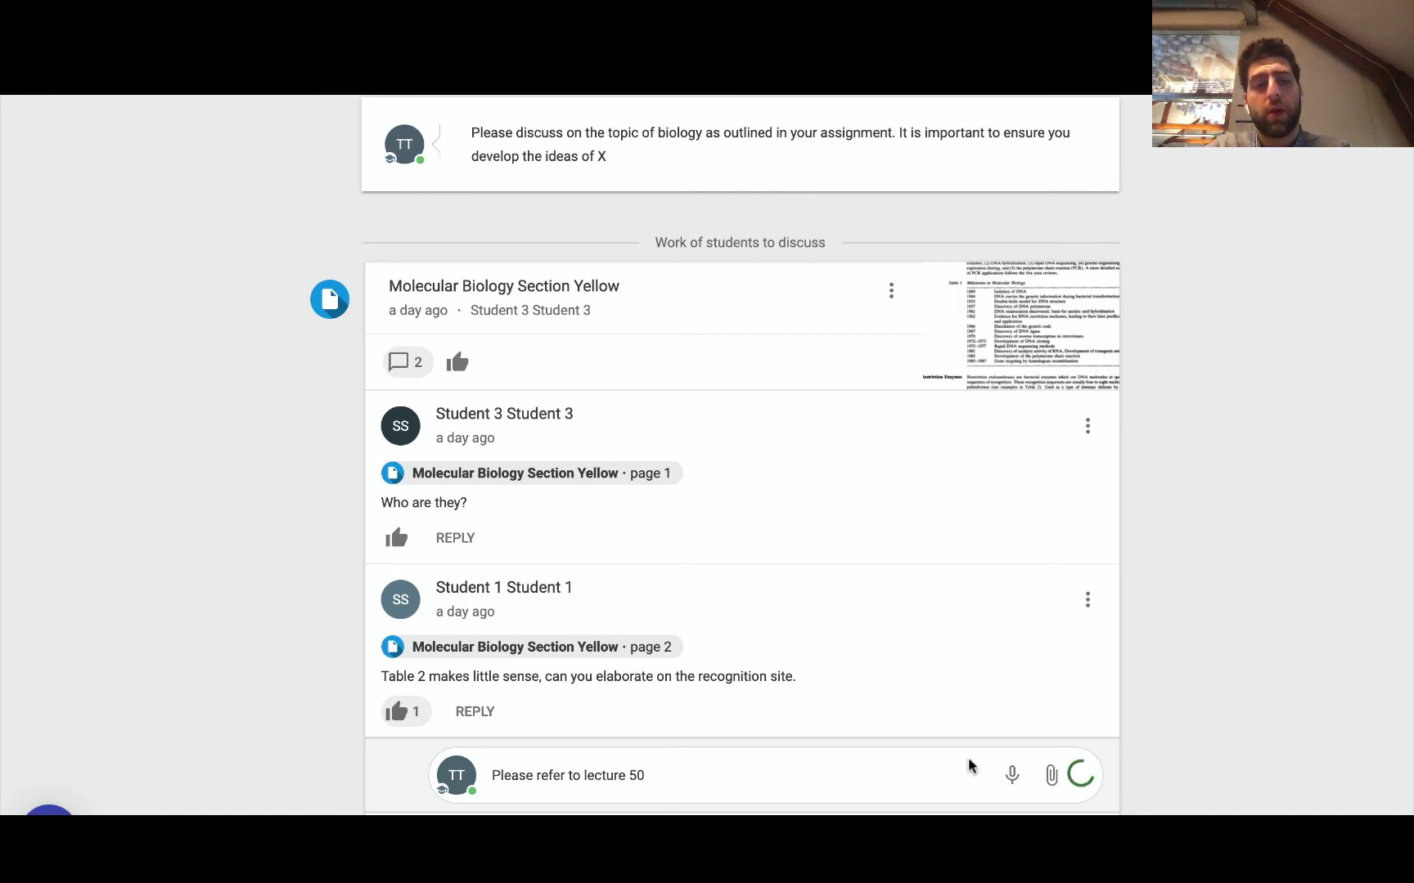
{"action": "scroll", "coordinate": [593, 429], "scroll_direction": "down", "scroll_amount": 3}
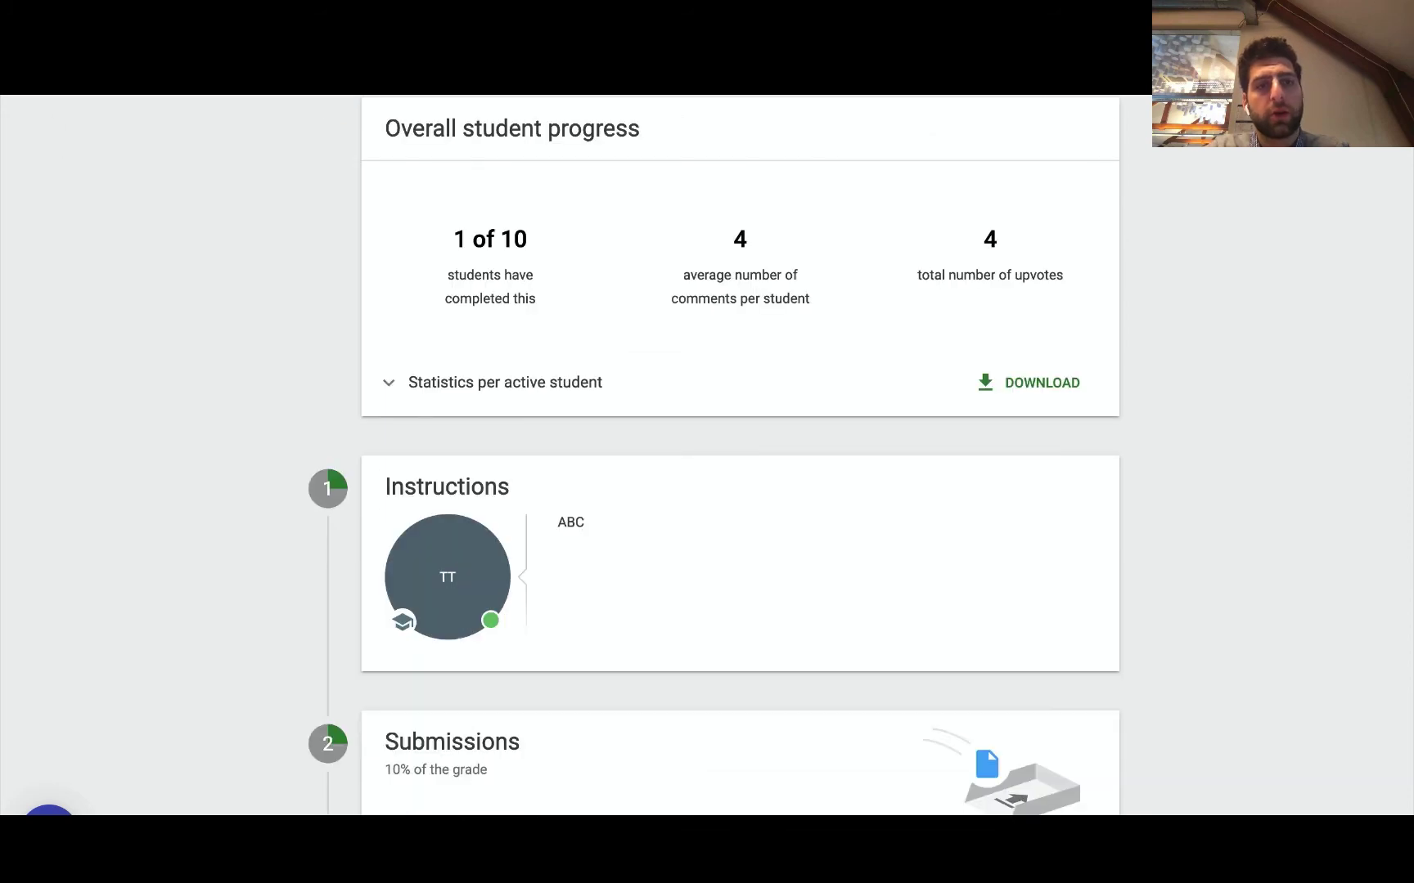
- Review which most valuable contributions the students selected, then return to the overview
{"action": "scroll", "coordinate": [555, 471], "scroll_direction": "down", "scroll_amount": 10}
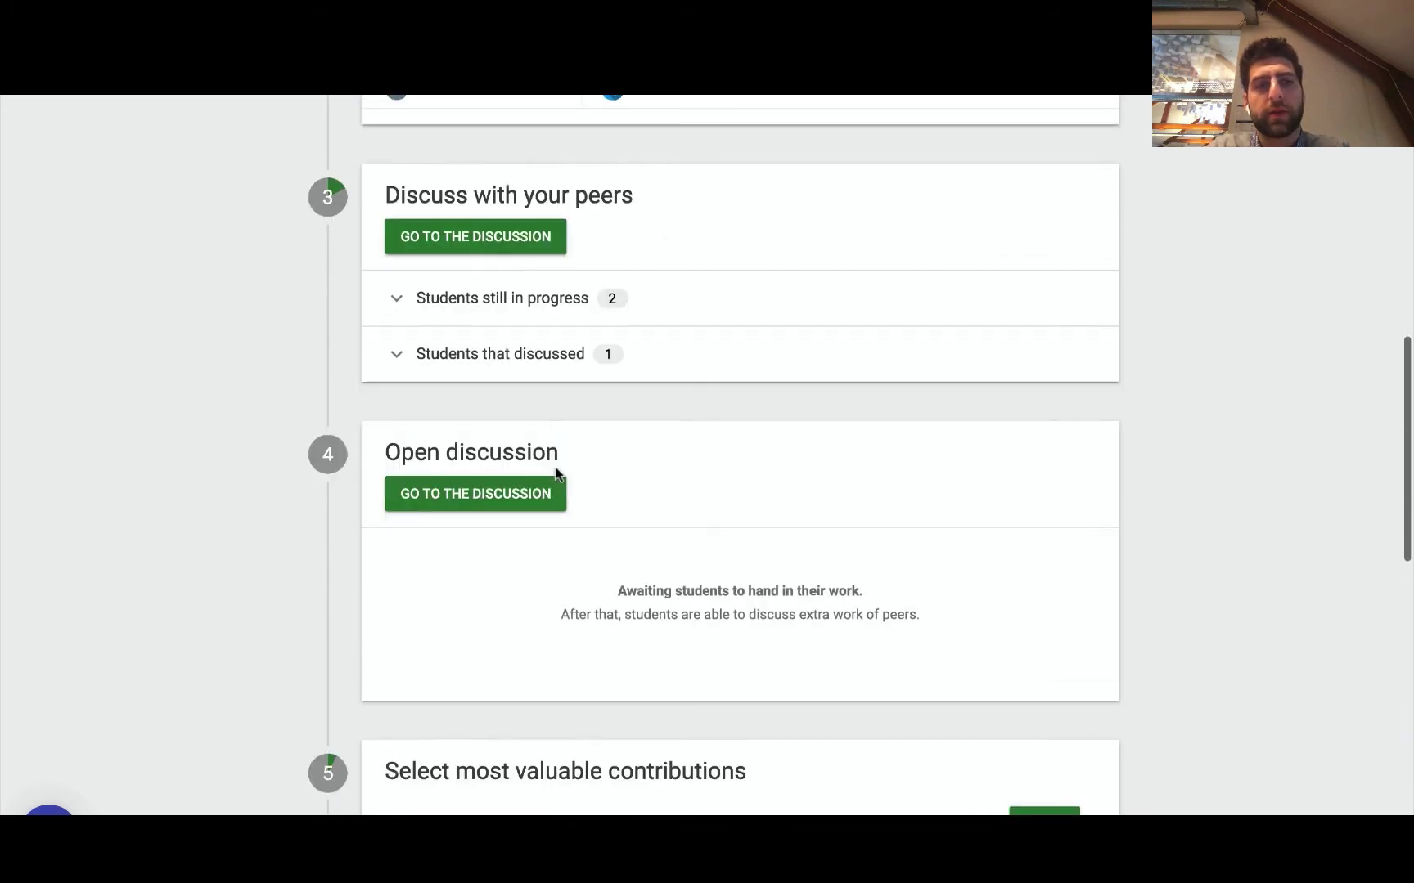
{"action": "scroll", "coordinate": [554, 472], "scroll_direction": "down", "scroll_amount": 1}
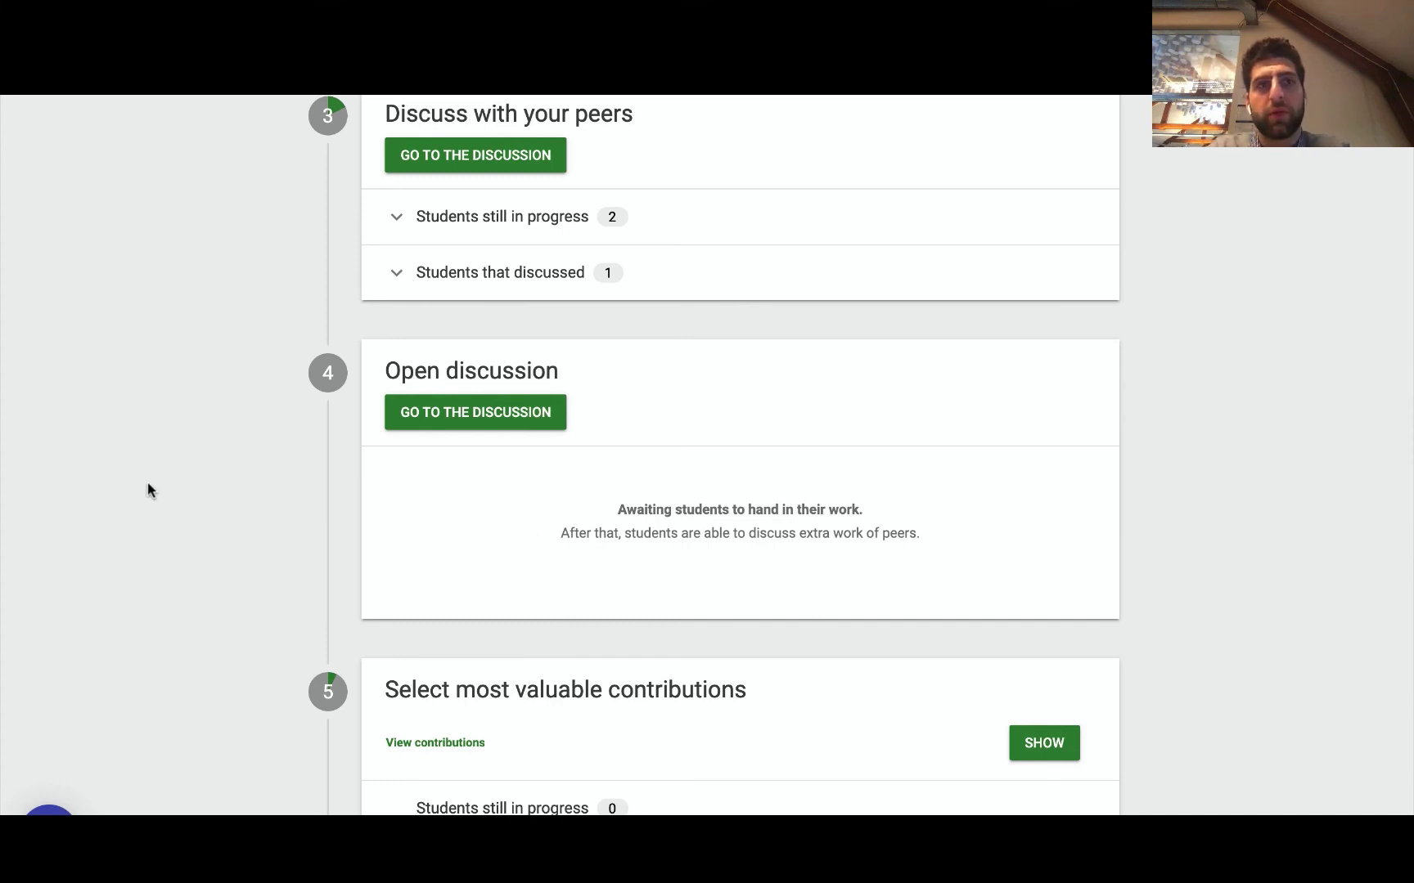
{"action": "scroll", "coordinate": [148, 489], "scroll_direction": "down", "scroll_amount": 5}
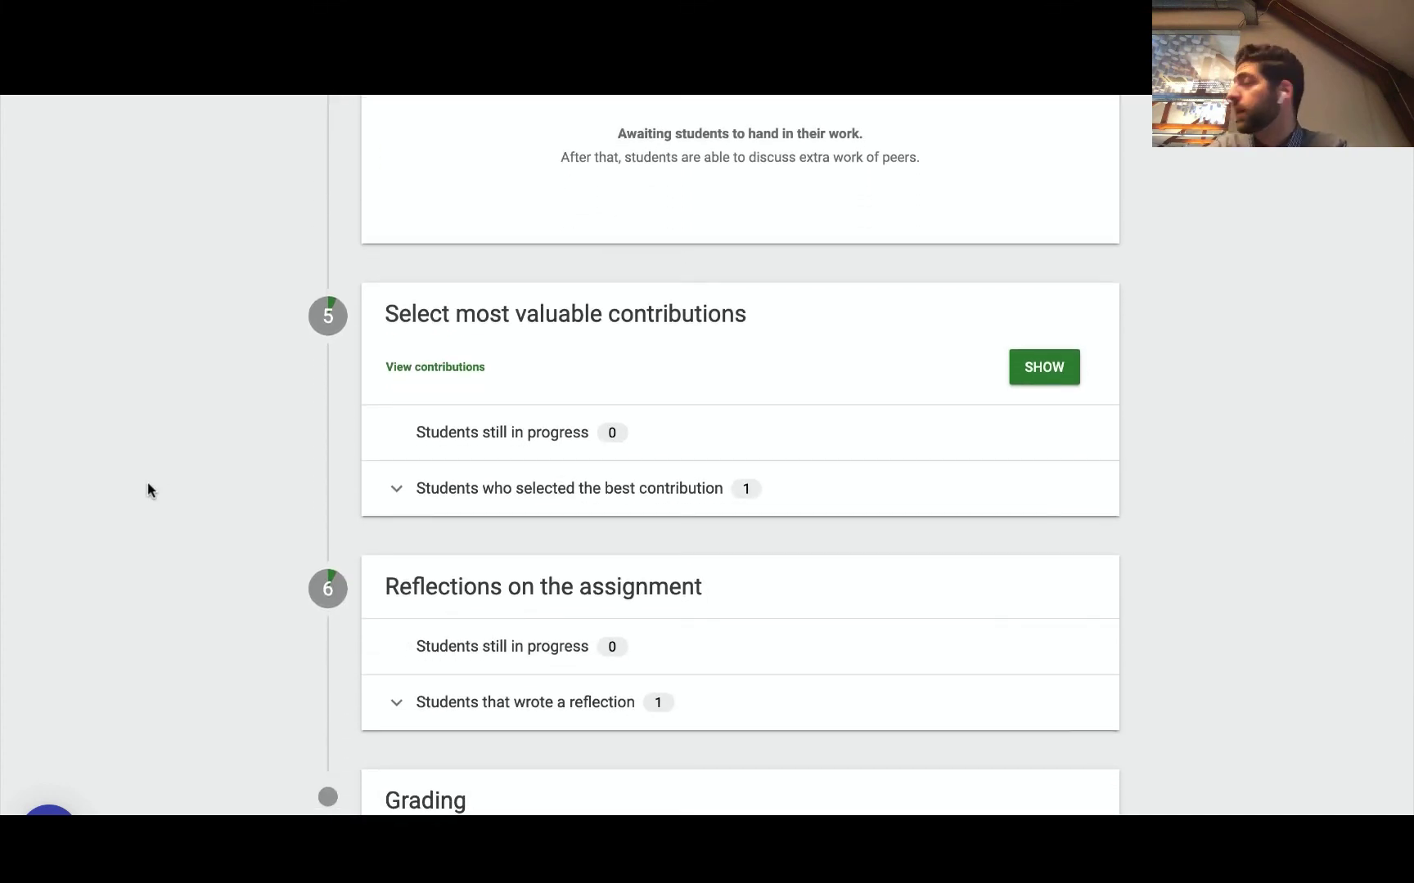
{"action": "scroll", "coordinate": [147, 489], "scroll_direction": "down", "scroll_amount": 1}
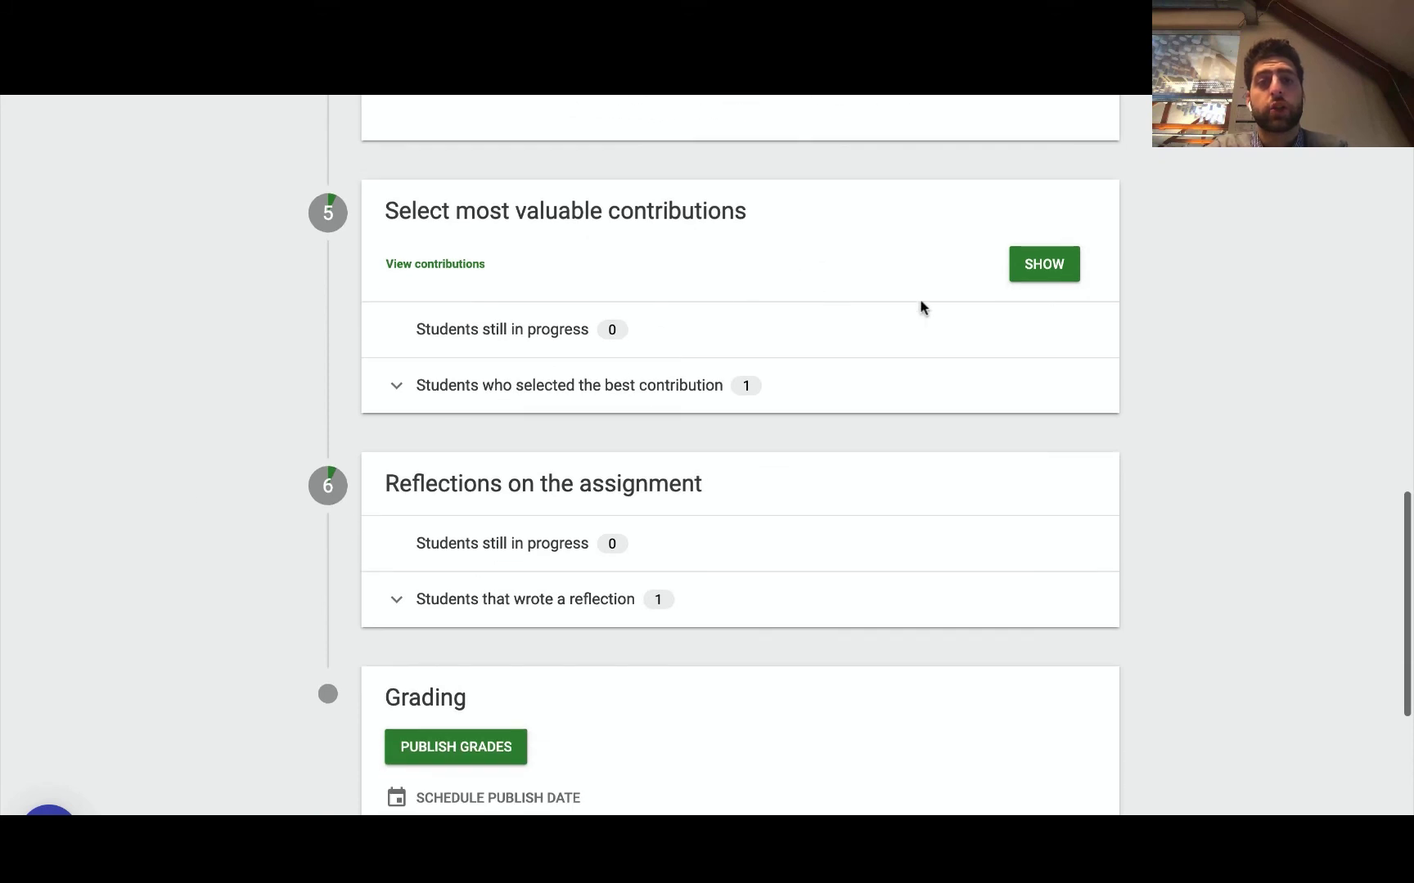
{"action": "left_click", "coordinate": [501, 383]}
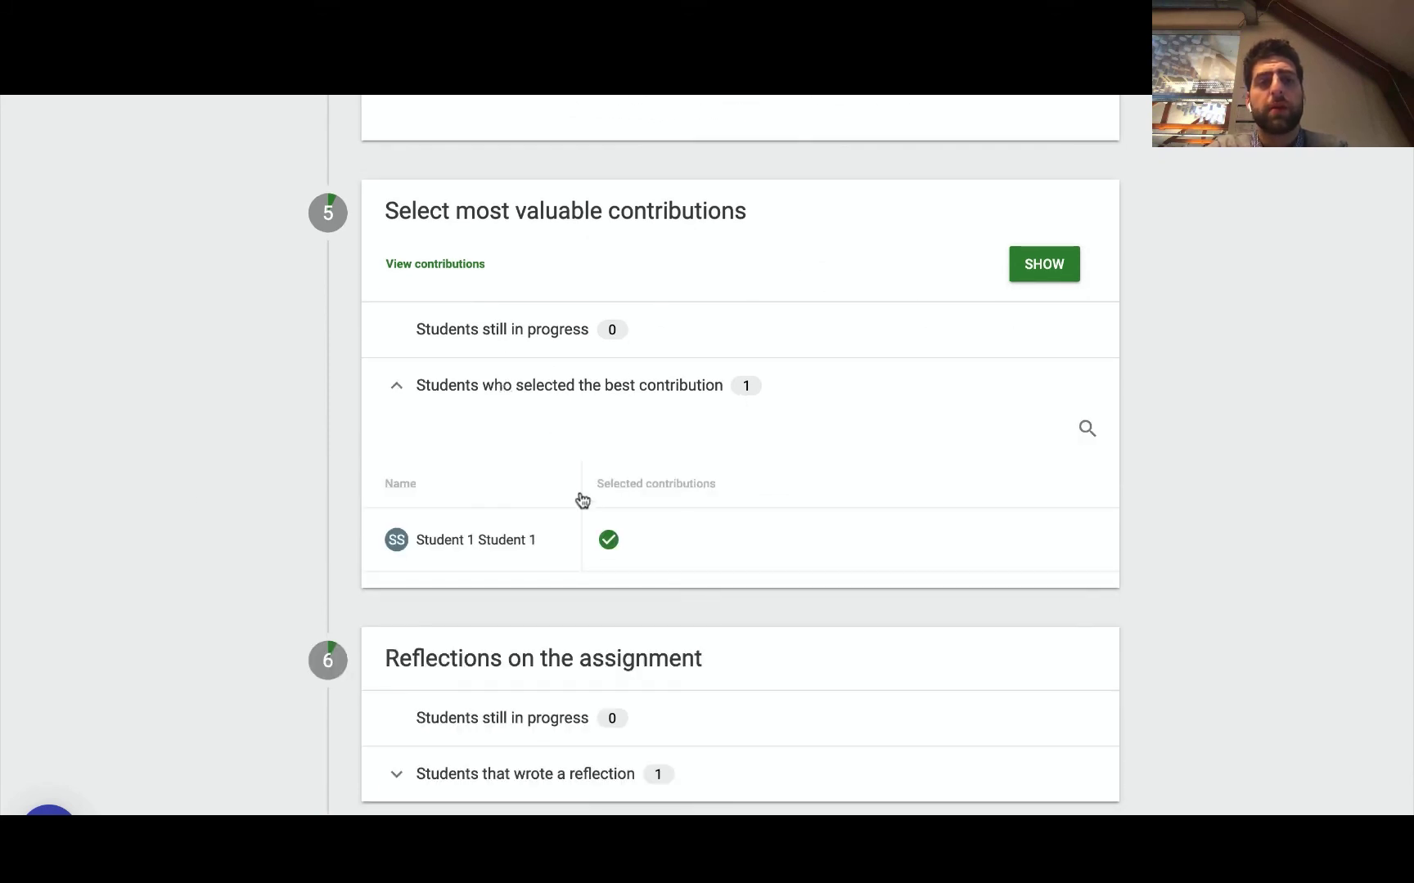
{"action": "left_click", "coordinate": [1031, 263]}
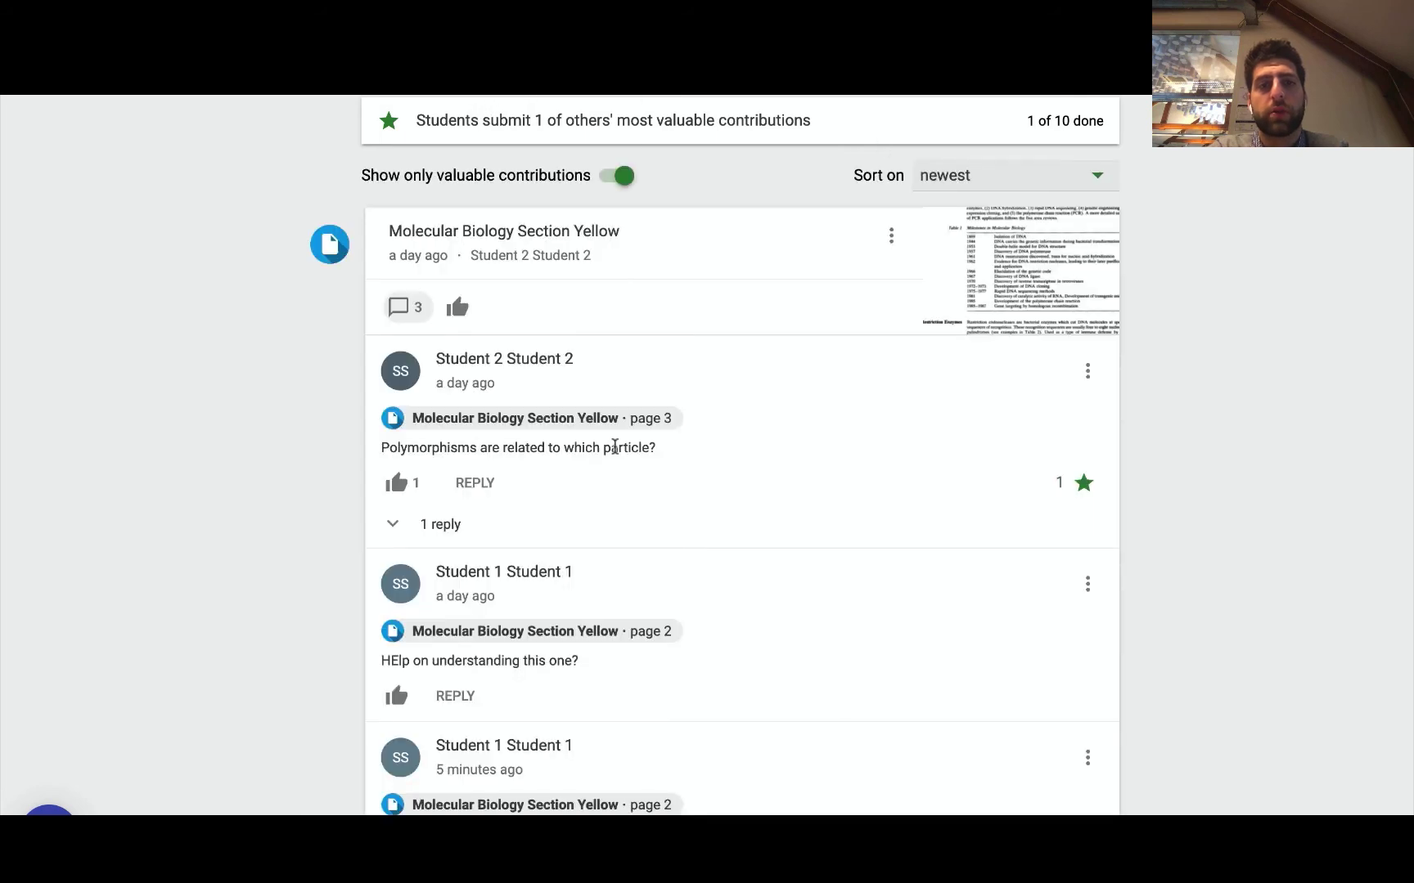
{"action": "scroll", "coordinate": [612, 448], "scroll_direction": "down", "scroll_amount": 1}
{"action": "scroll", "coordinate": [327, 262], "scroll_direction": "up", "scroll_amount": 1}
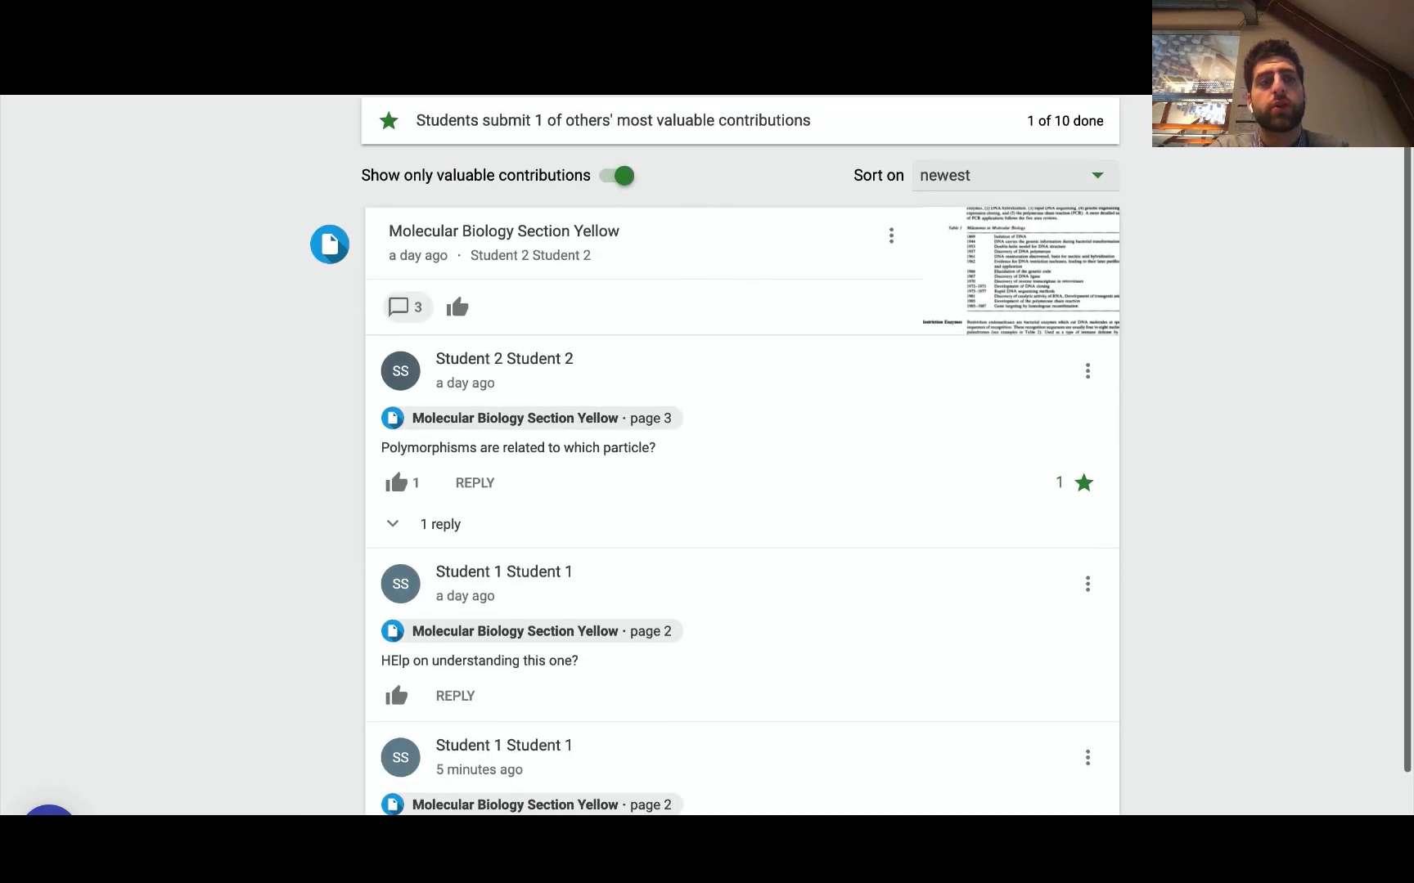
{"action": "key", "text": "Escape"}
{"action": "scroll", "coordinate": [240, 363], "scroll_direction": "down", "scroll_amount": 20}
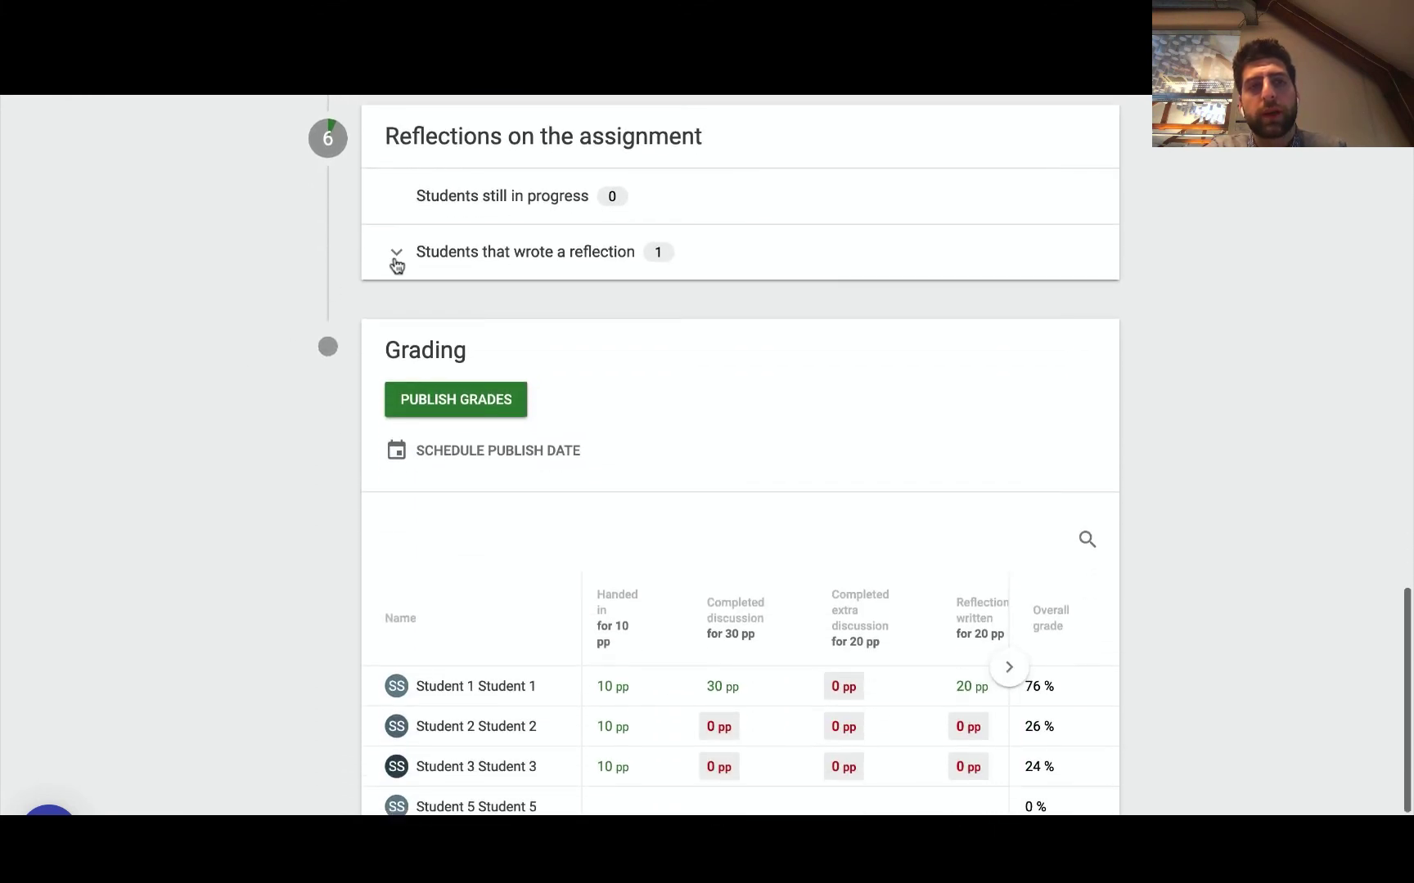
- Read Student 1's reflection under Students that wrote a reflection
{"action": "left_click", "coordinate": [393, 258]}
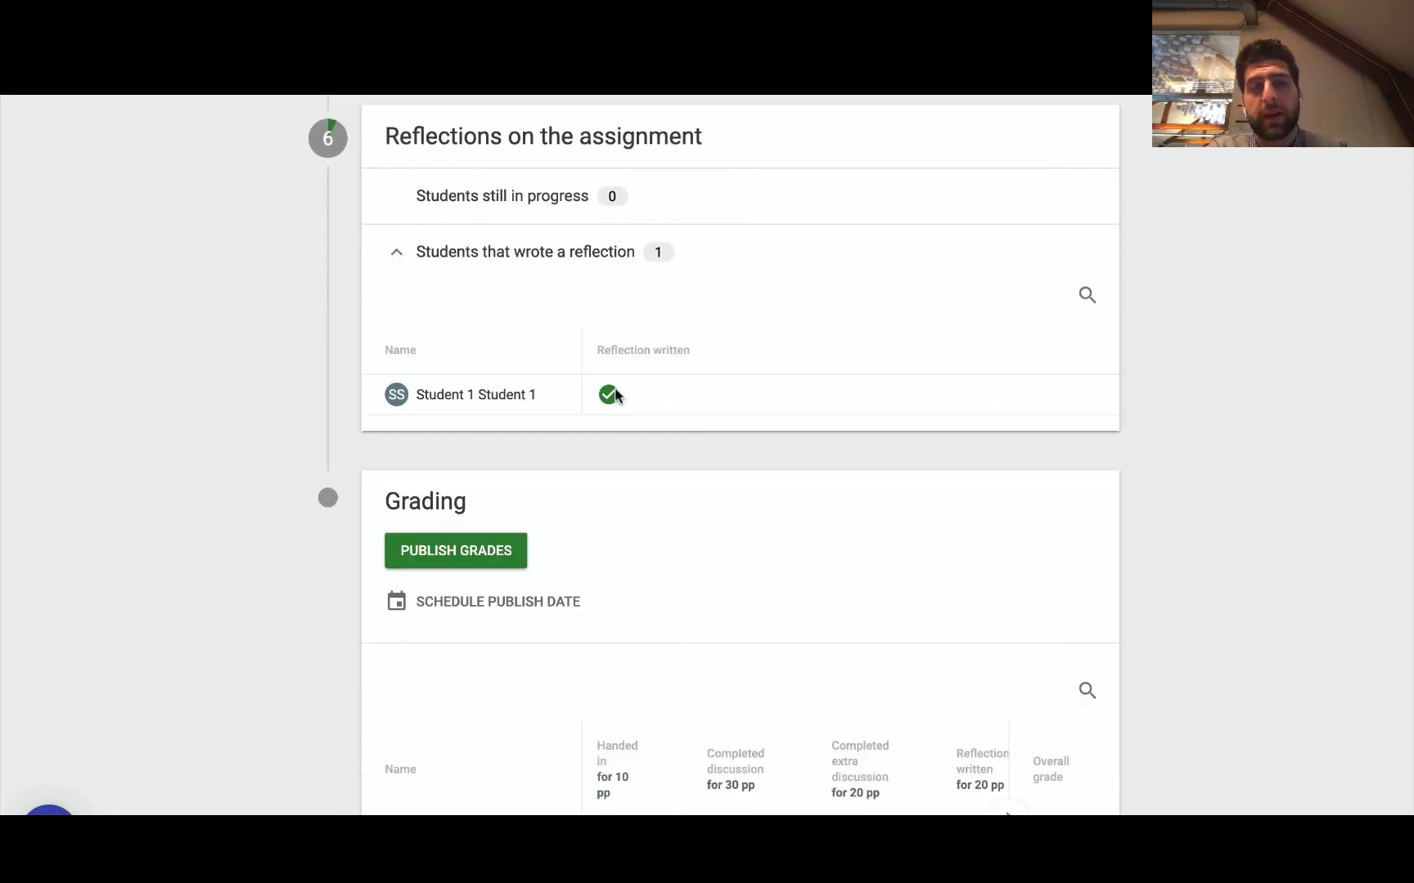
{"action": "left_click", "coordinate": [612, 396]}
{"action": "left_click", "coordinate": [330, 339]}
- Publish the grades to the students from the Grading section
{"action": "scroll", "coordinate": [981, 723], "scroll_direction": "down", "scroll_amount": 4}
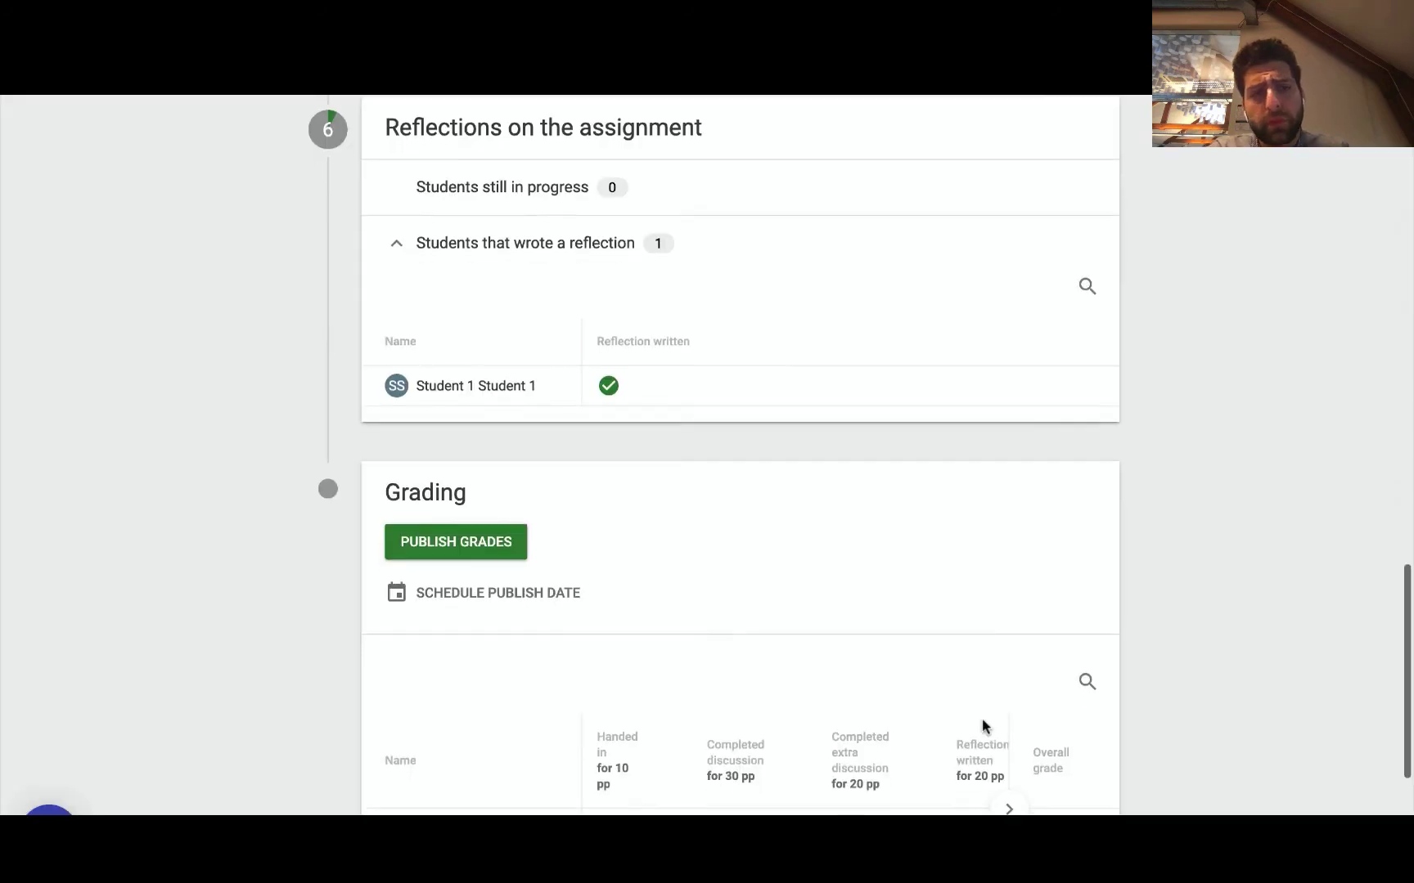
{"action": "left_click", "coordinate": [436, 229]}
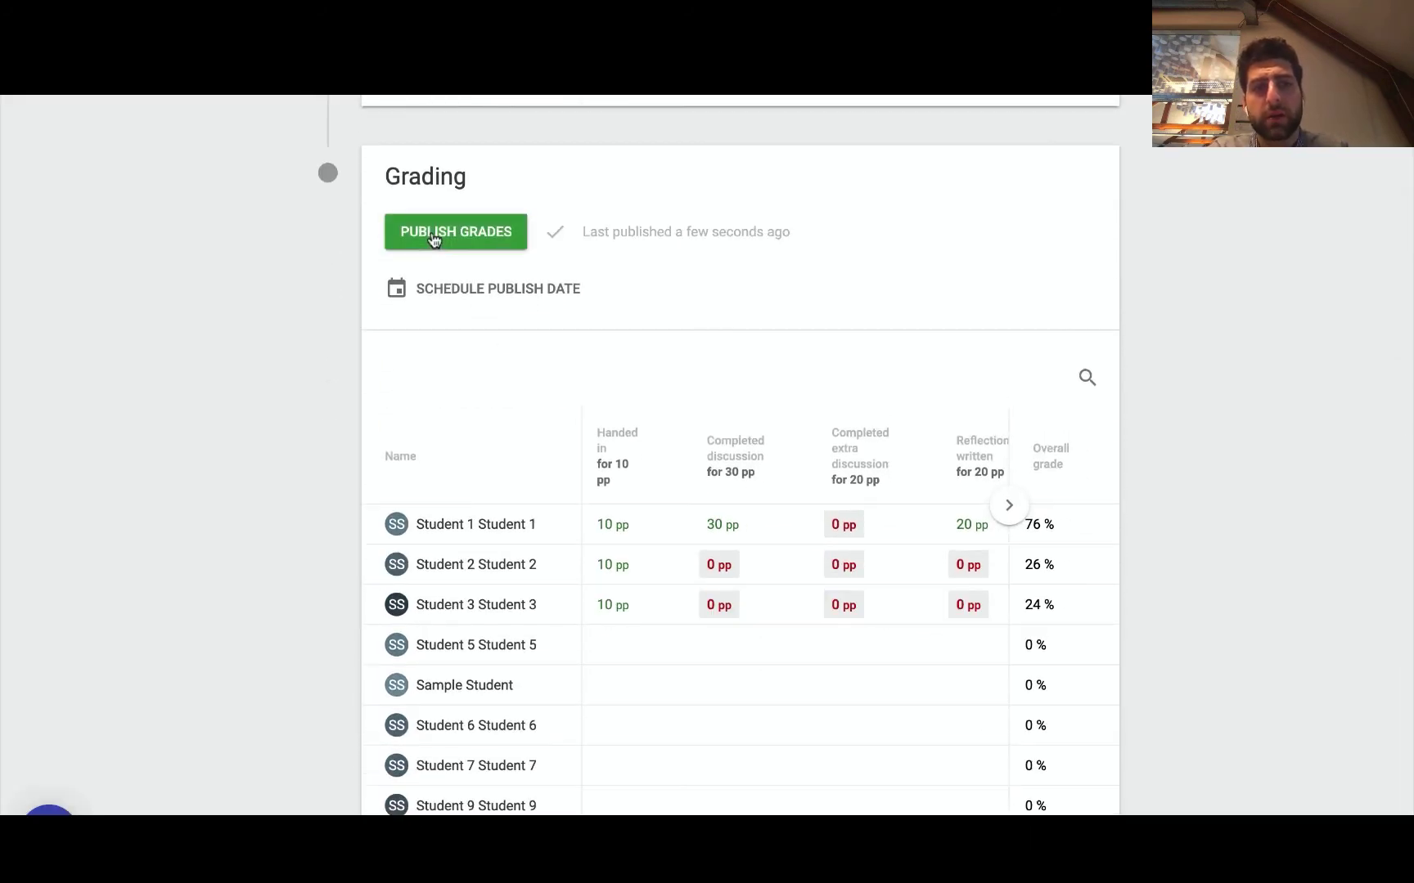
{"action": "scroll", "coordinate": [1244, 395], "scroll_direction": "up", "scroll_amount": 10}
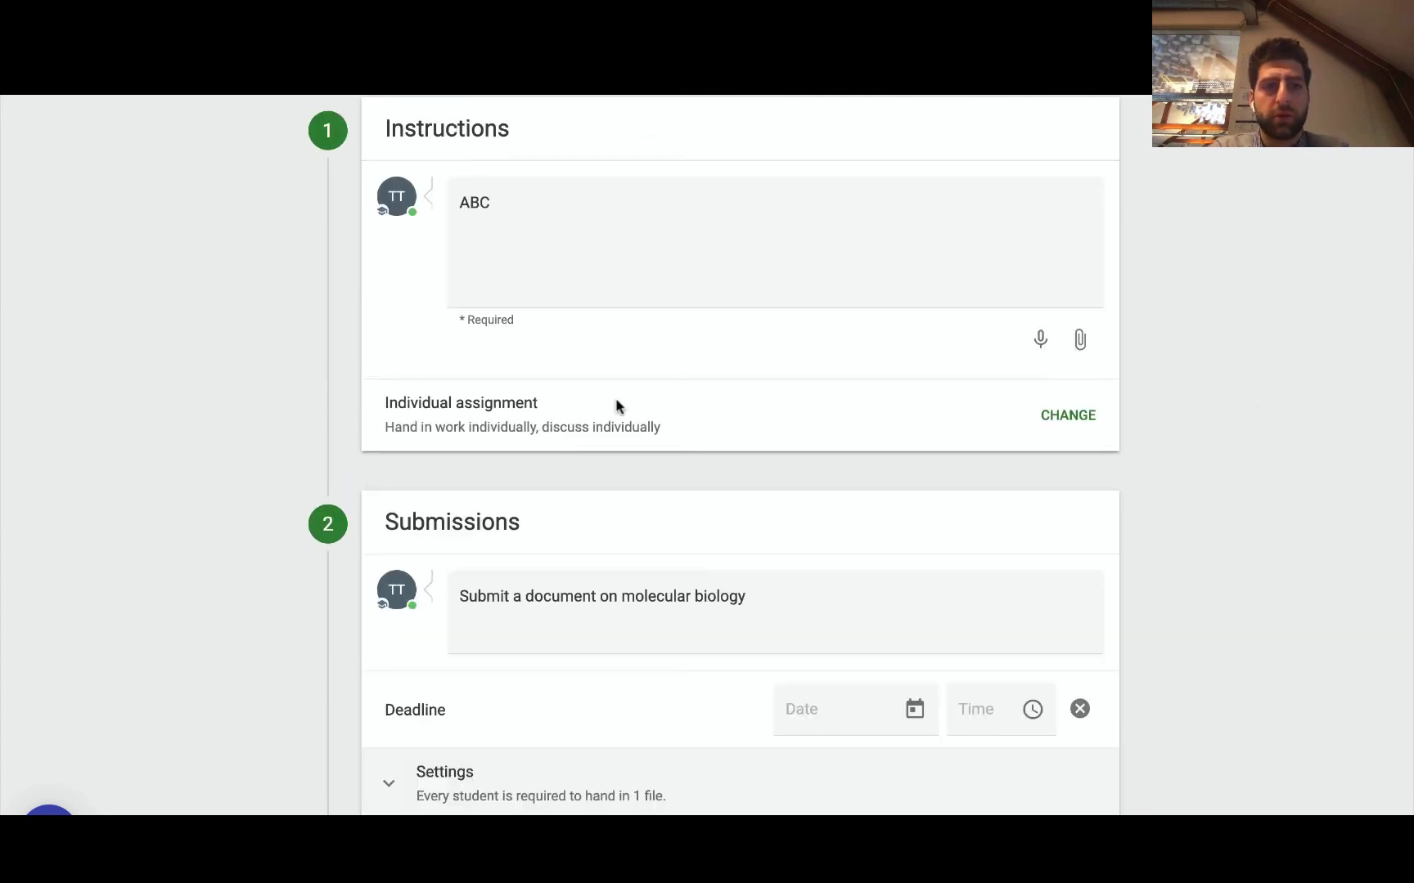
- Look at the assignment's collaboration options and close them unchanged
{"action": "left_click", "coordinate": [1085, 415]}
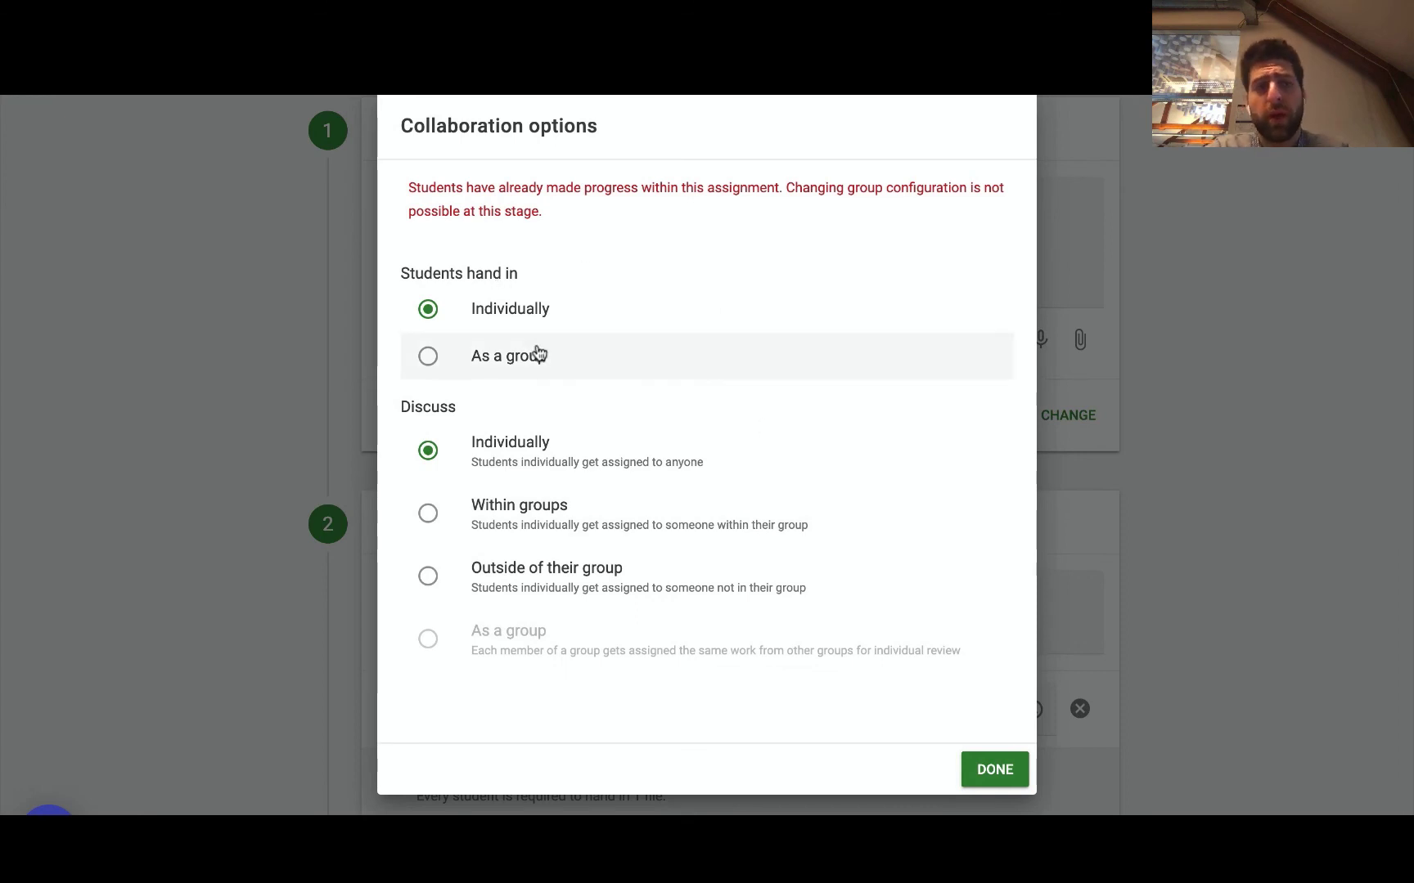
{"action": "left_click", "coordinate": [991, 769]}
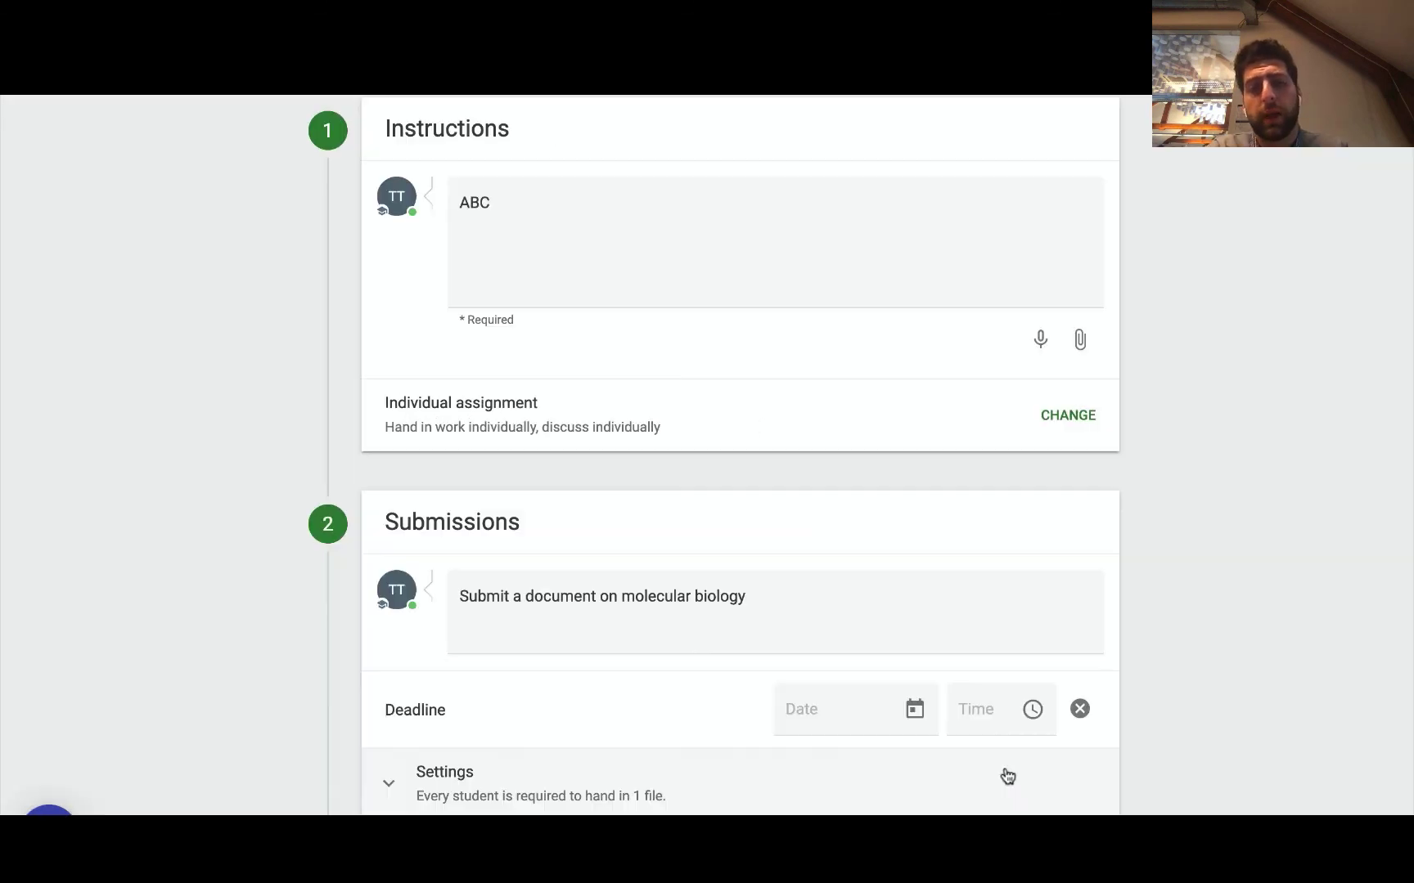
{"action": "scroll", "coordinate": [1208, 575], "scroll_direction": "down", "scroll_amount": 3}
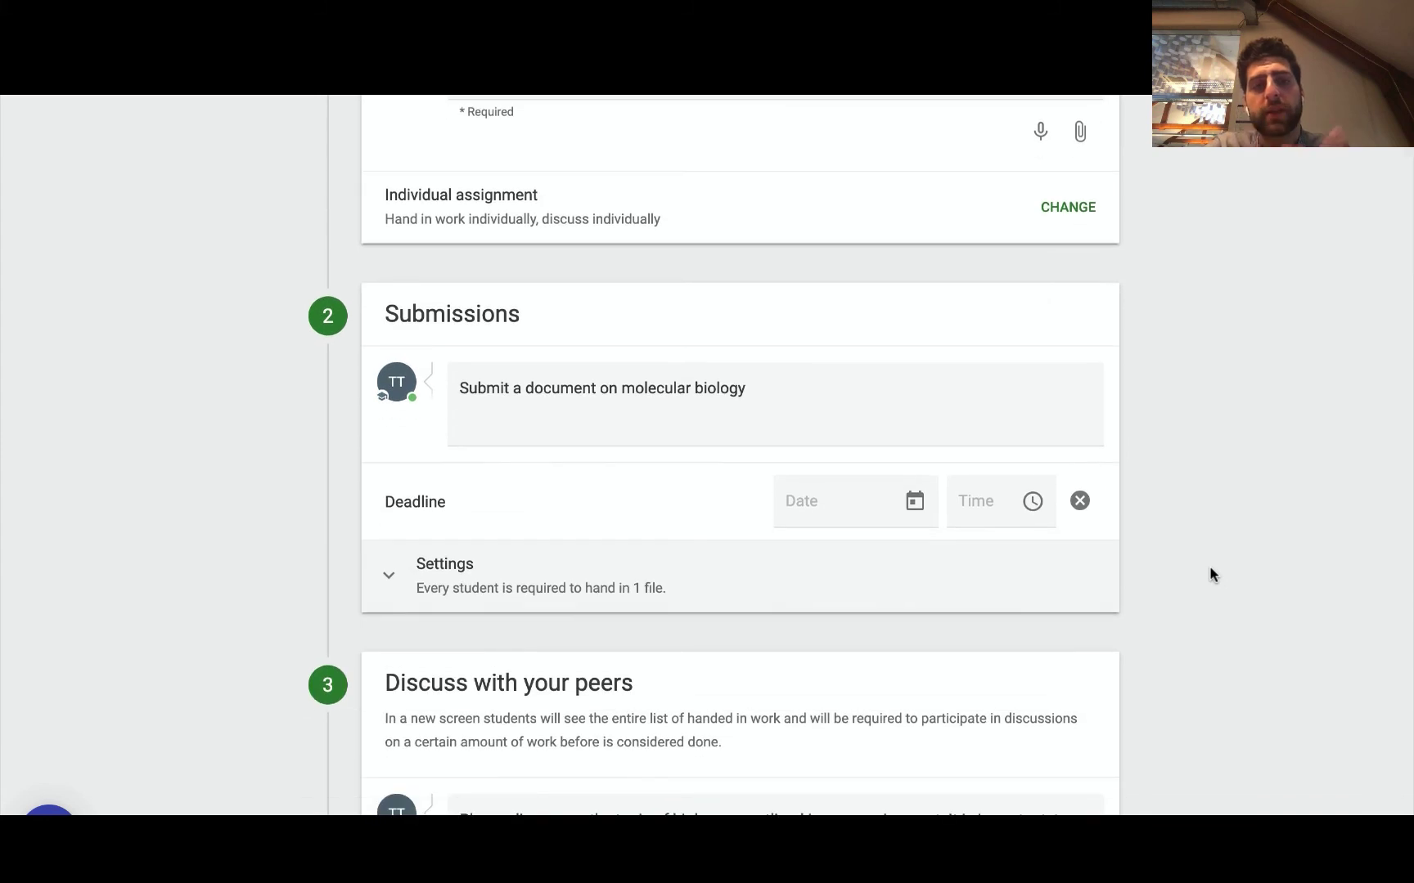
- Expand the submission settings and keep the number of peers to discuss at 2
{"action": "left_click", "coordinate": [563, 588]}
{"action": "scroll", "coordinate": [628, 630], "scroll_direction": "down", "scroll_amount": 2}
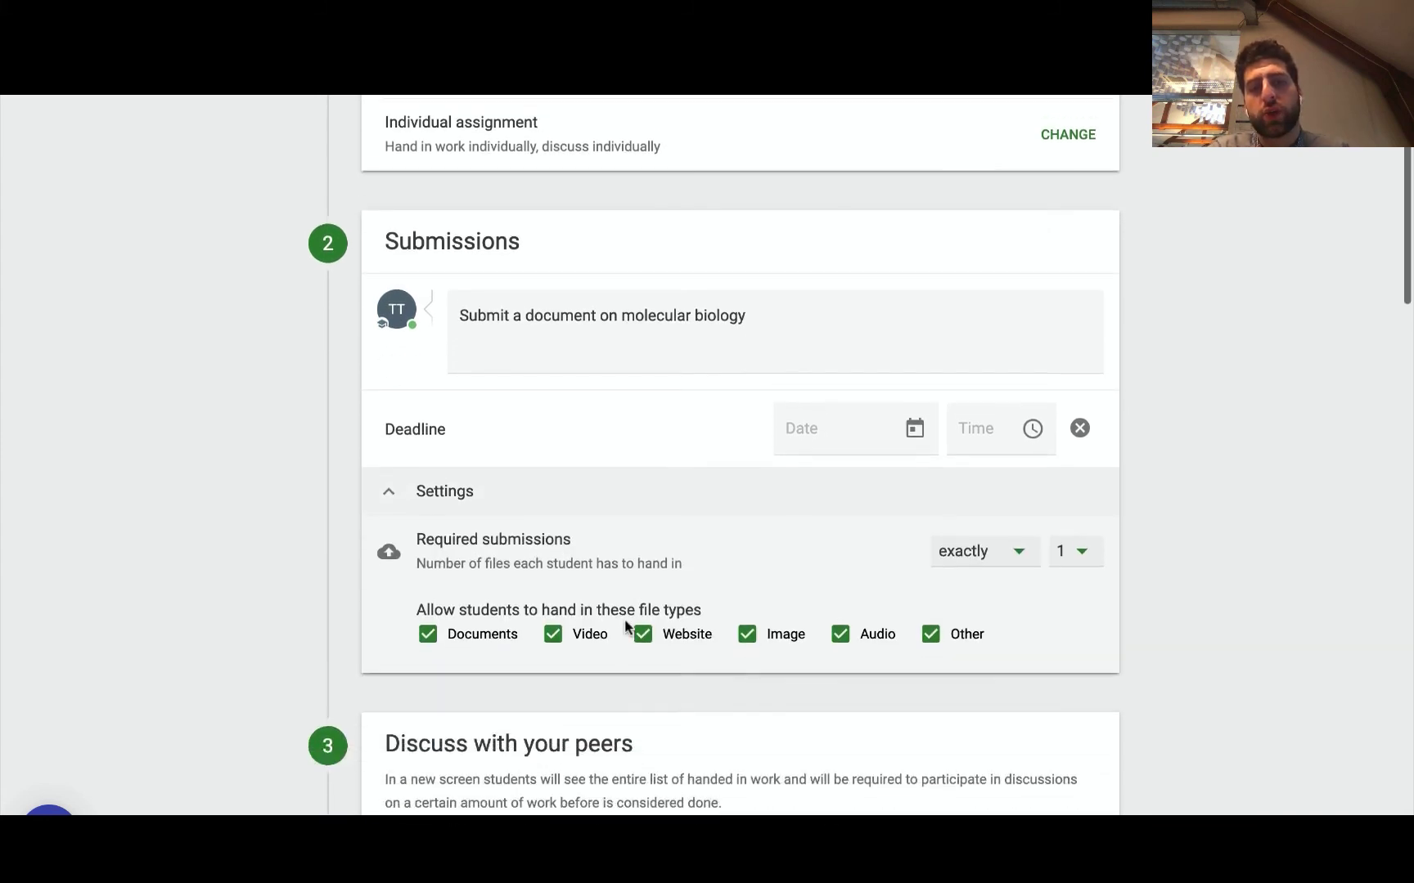
{"action": "scroll", "coordinate": [1192, 540], "scroll_direction": "down", "scroll_amount": 4}
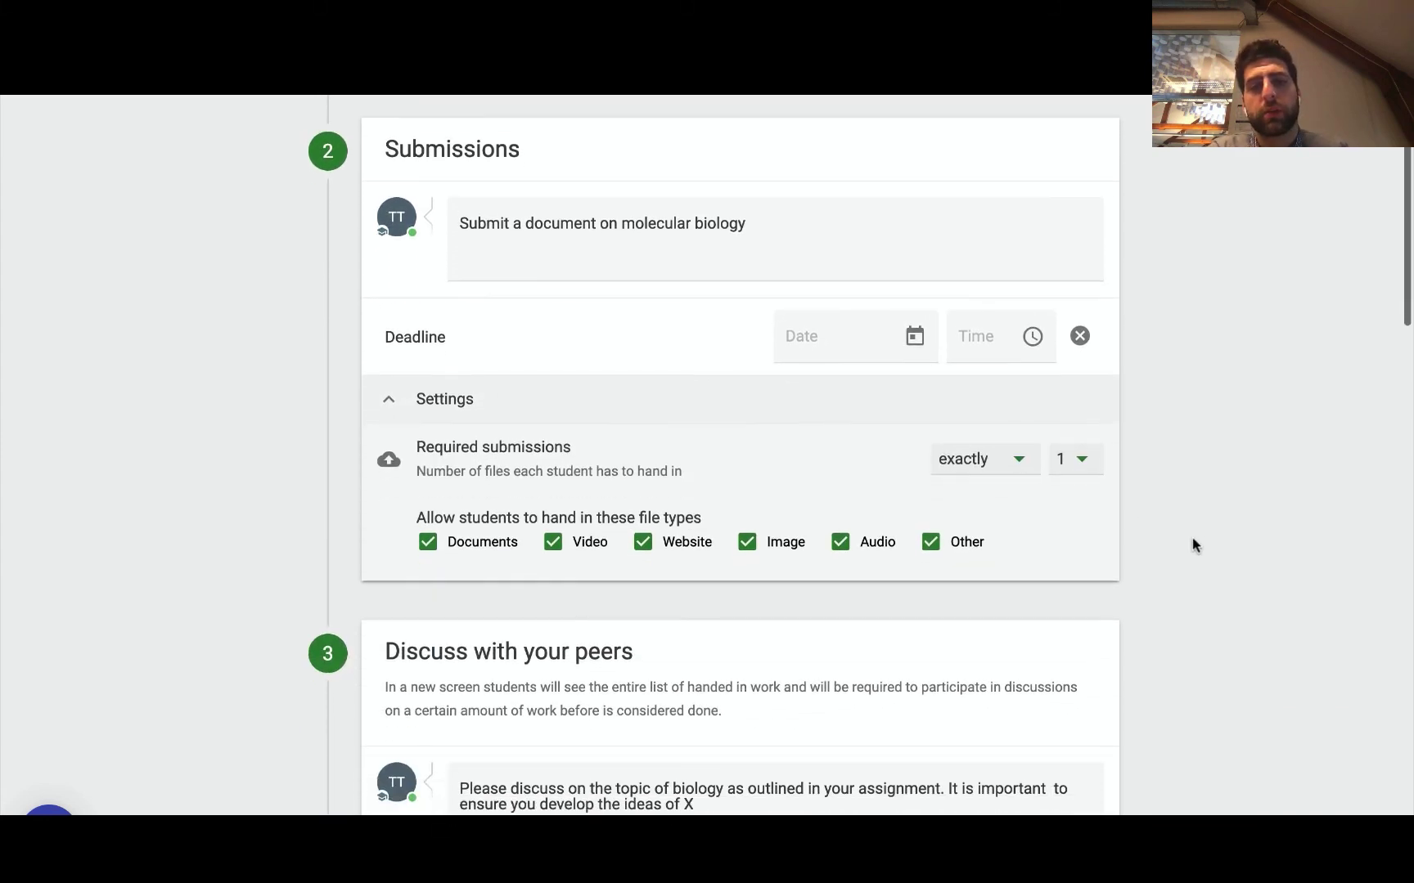
{"action": "scroll", "coordinate": [1192, 546], "scroll_direction": "down", "scroll_amount": 3}
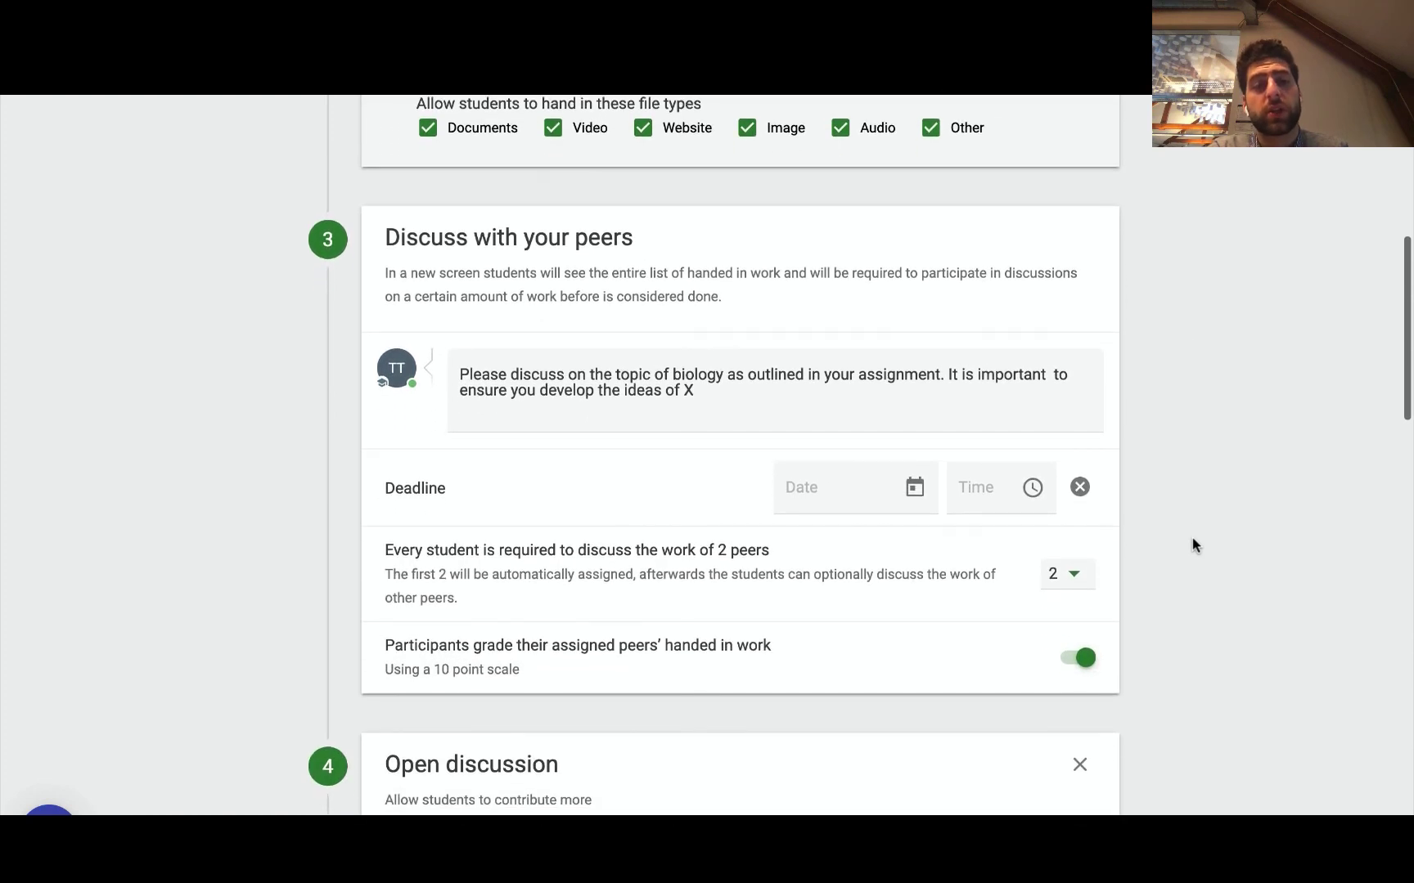
{"action": "left_click", "coordinate": [1070, 575]}
{"action": "left_click", "coordinate": [1160, 610]}
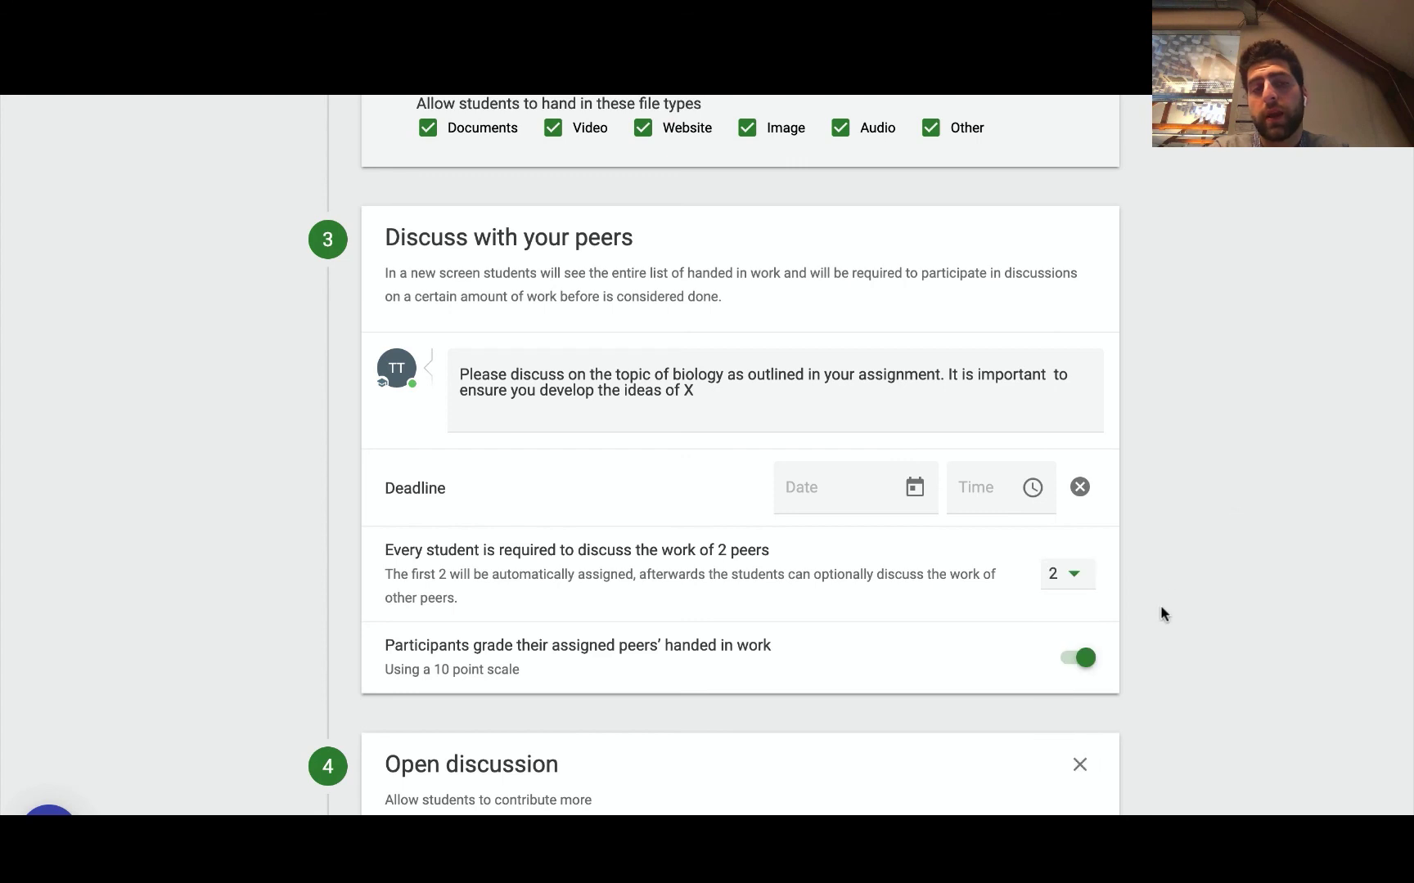
{"action": "scroll", "coordinate": [1161, 613], "scroll_direction": "down", "scroll_amount": 2}
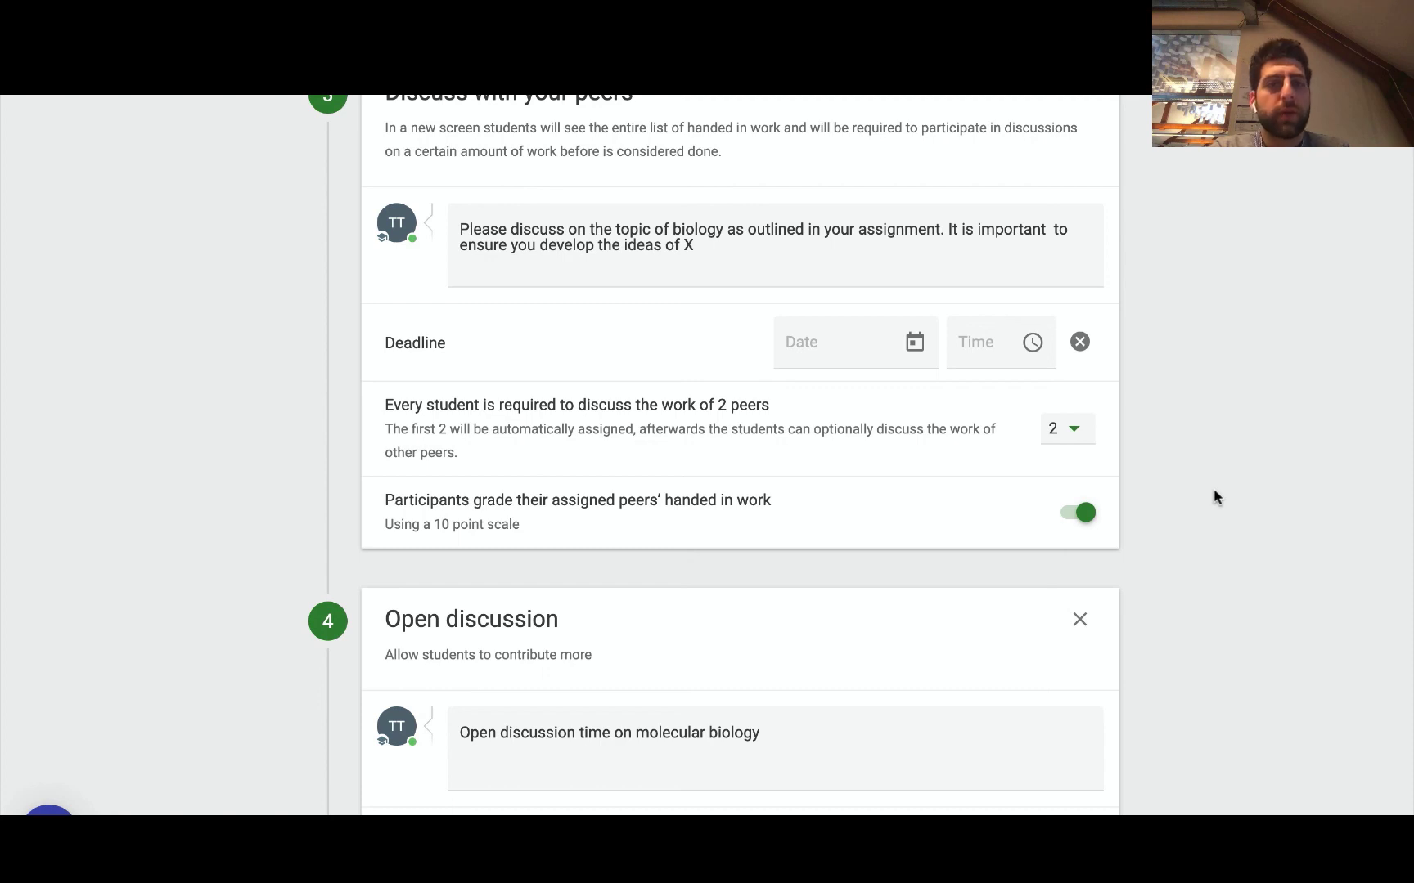
{"action": "scroll", "coordinate": [1200, 527], "scroll_direction": "down", "scroll_amount": 3}
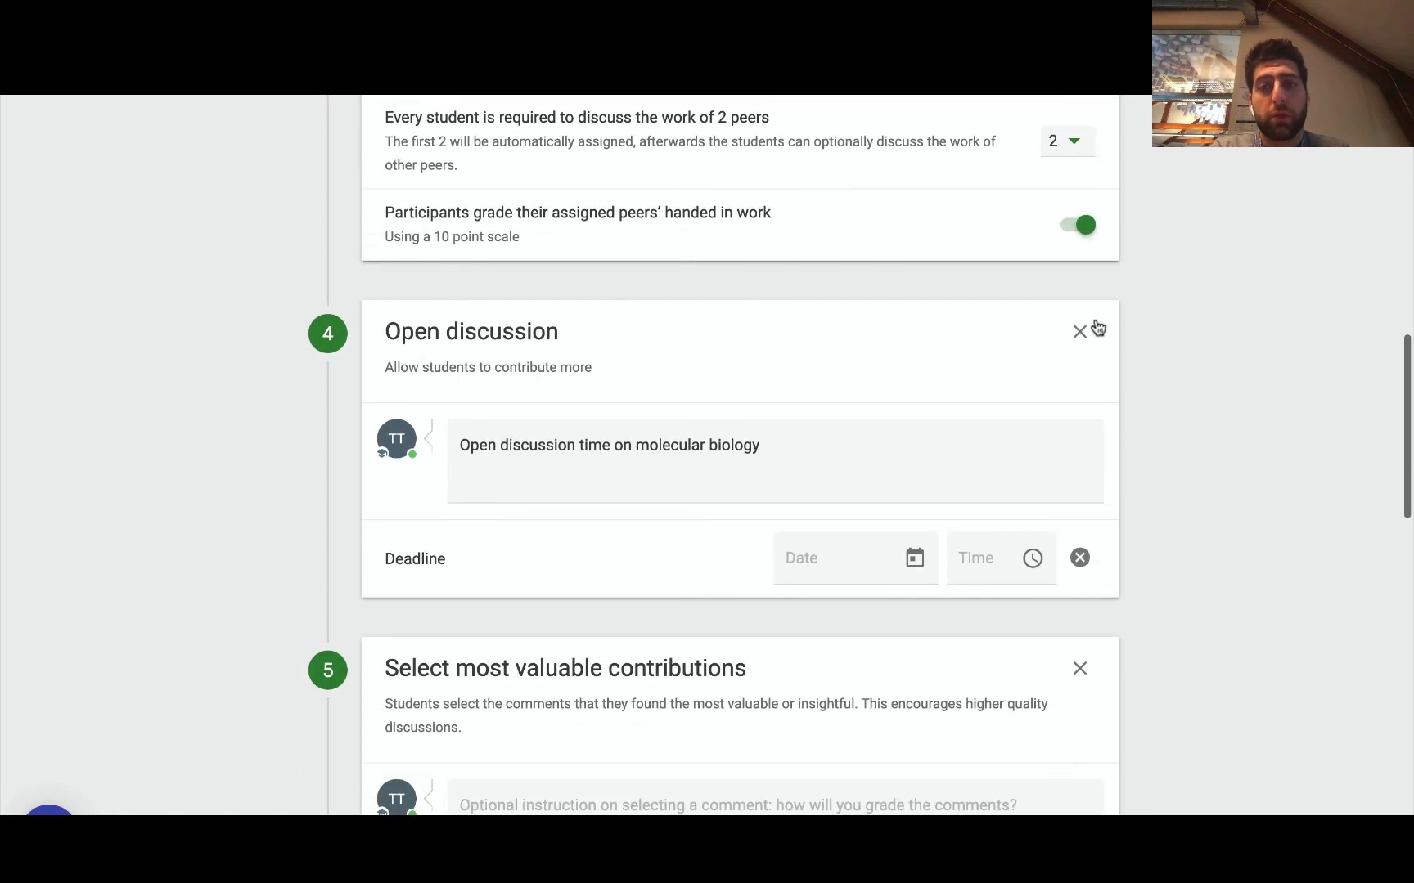
{"action": "scroll", "coordinate": [1130, 642], "scroll_direction": "down", "scroll_amount": 5}
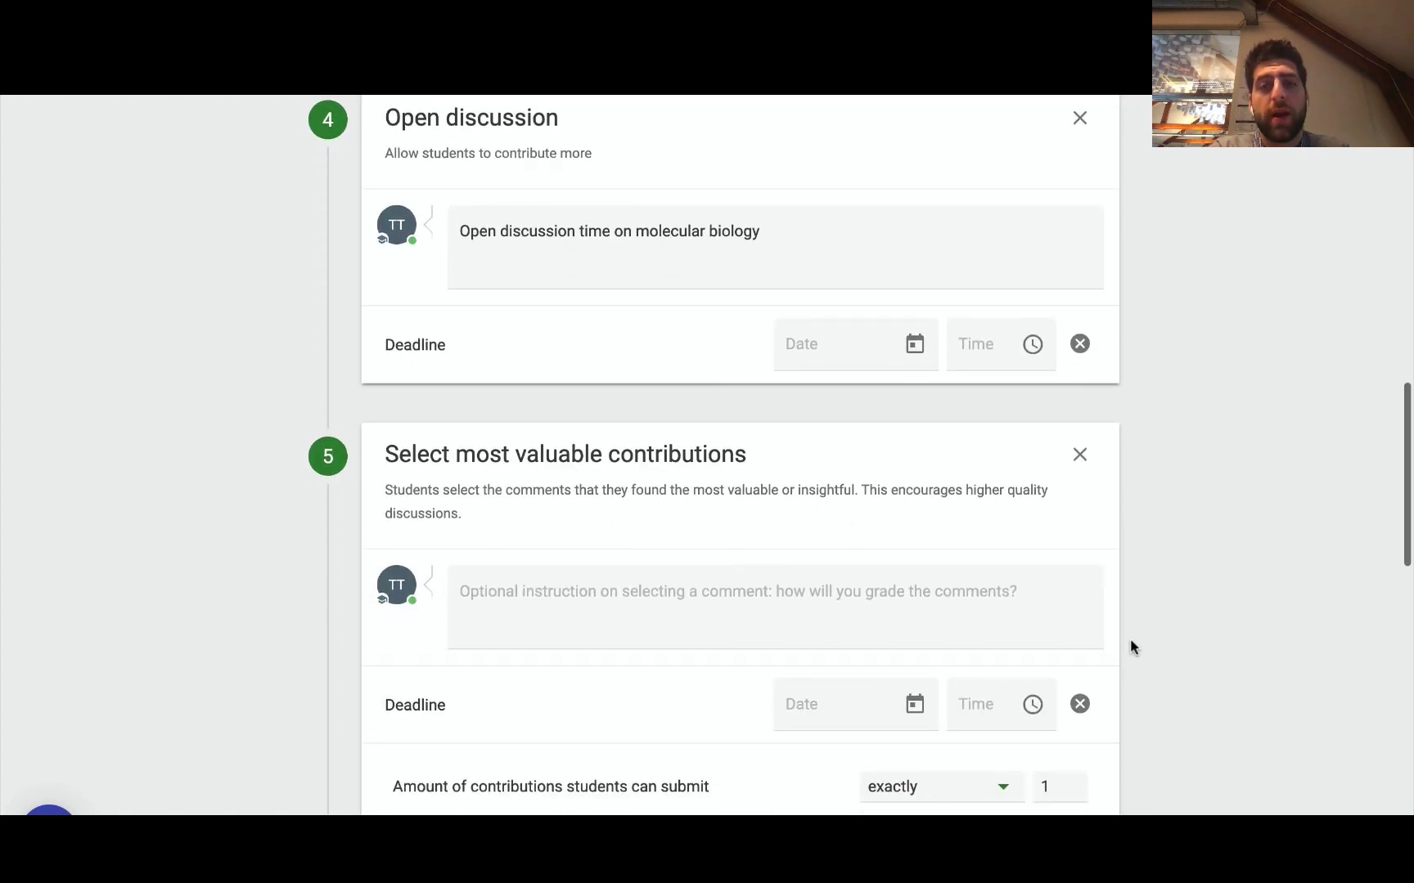
{"action": "scroll", "coordinate": [1130, 646], "scroll_direction": "down", "scroll_amount": 6}
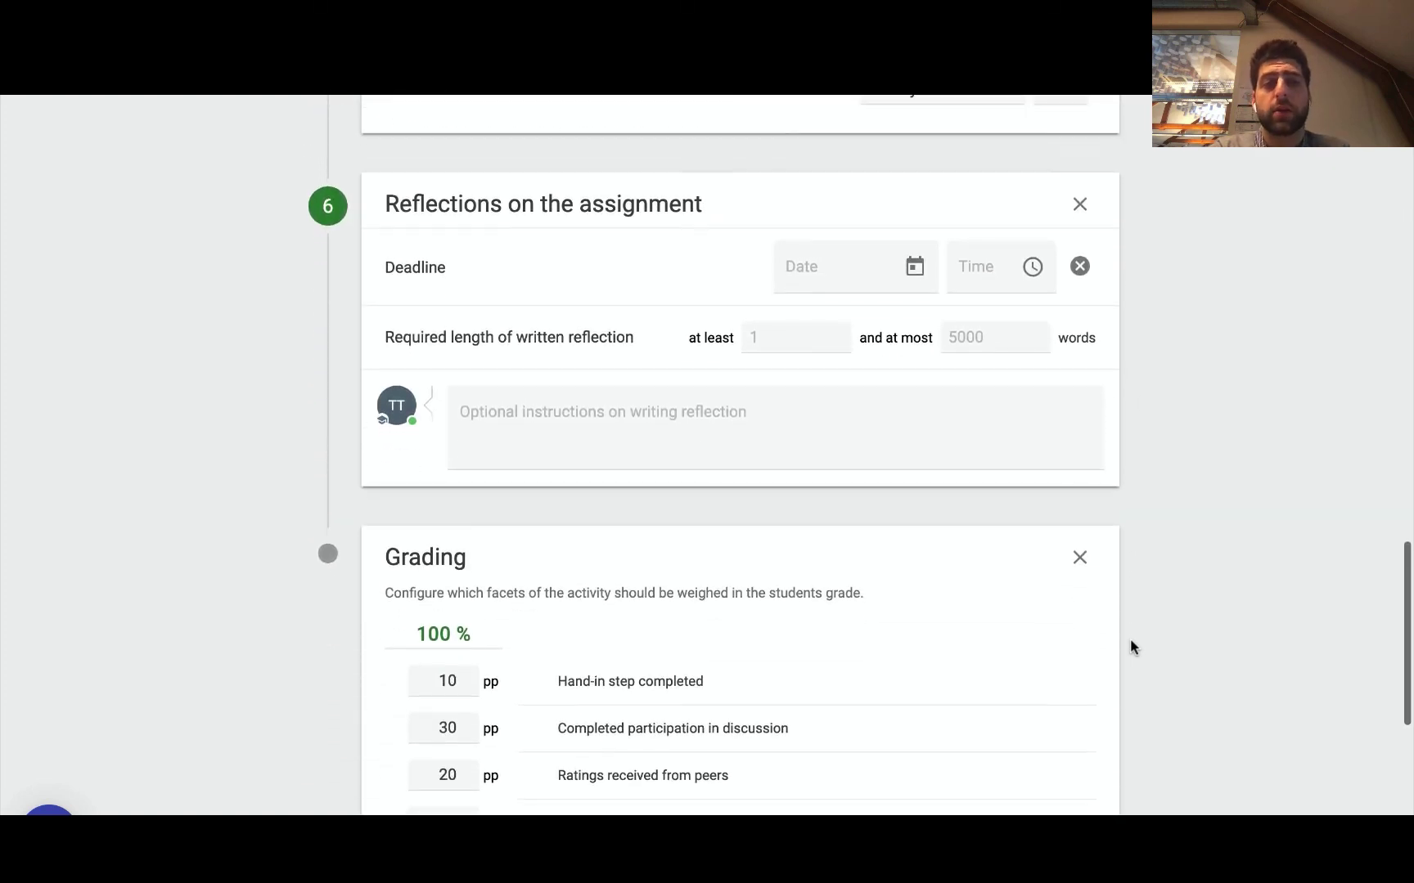
{"action": "scroll", "coordinate": [1131, 646], "scroll_direction": "up", "scroll_amount": 4}
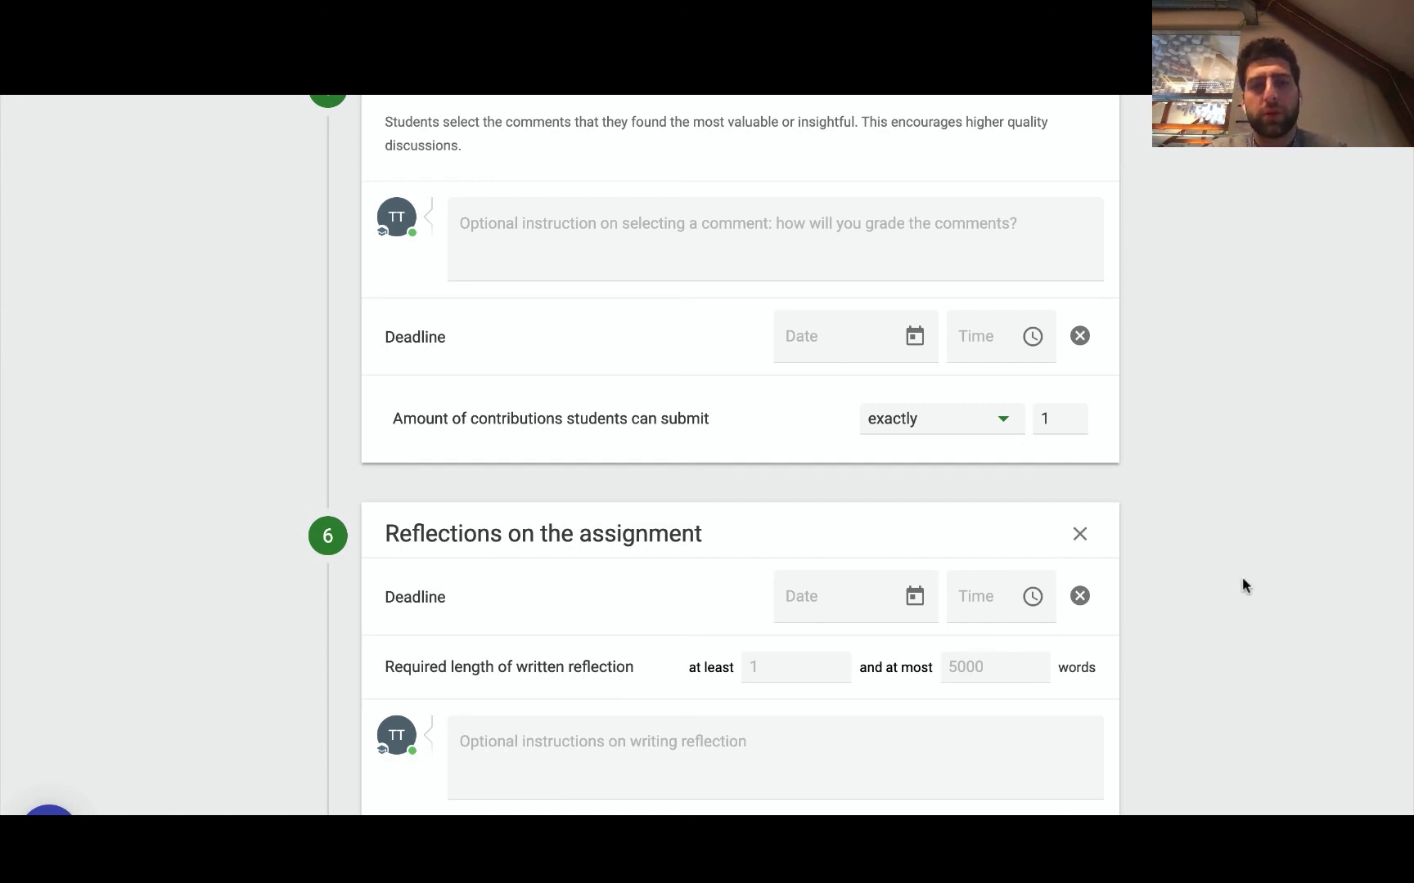
{"action": "scroll", "coordinate": [1243, 578], "scroll_direction": "down", "scroll_amount": 5}
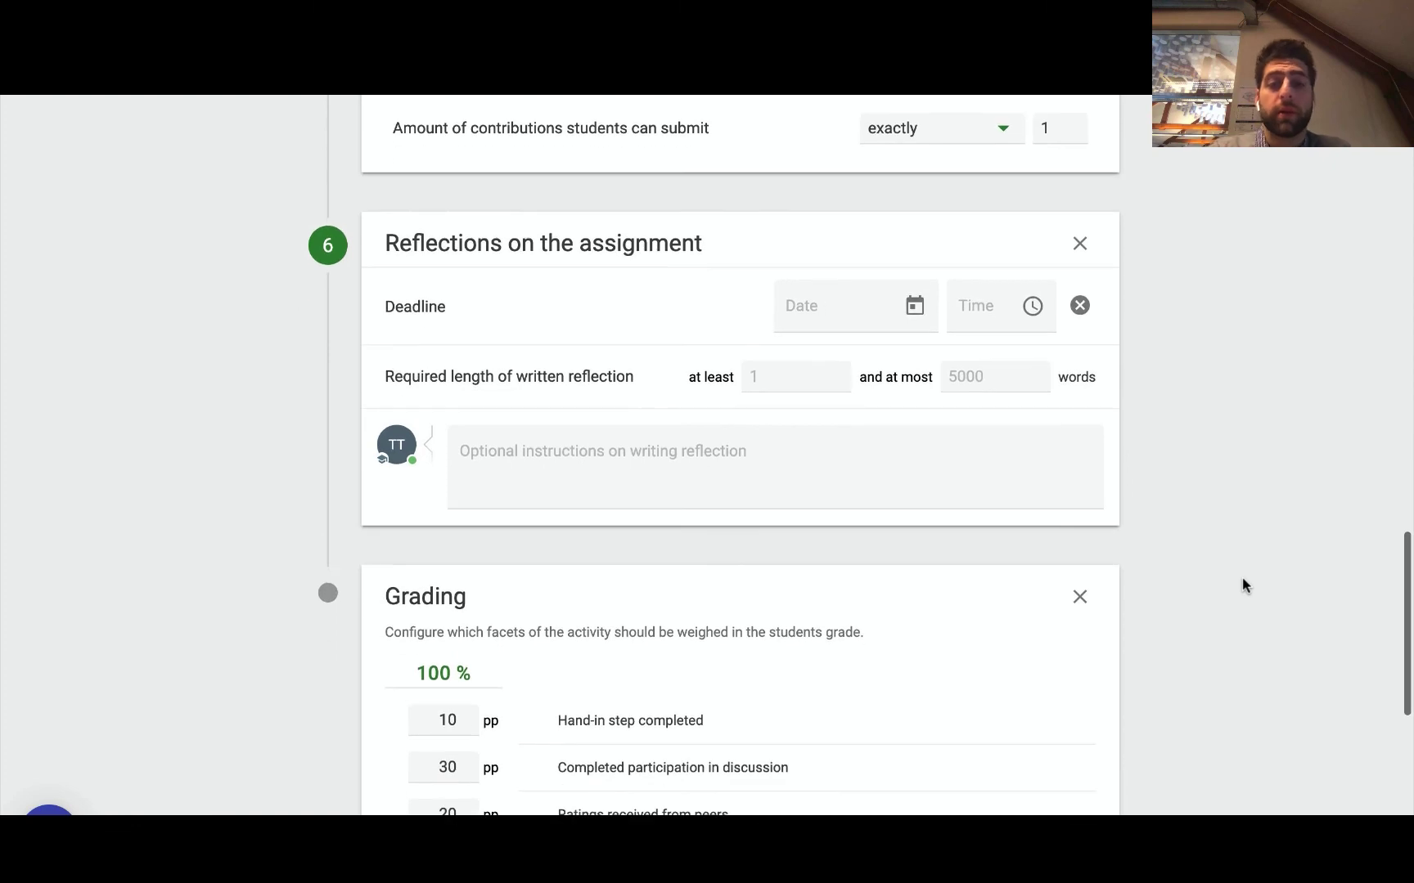
{"action": "scroll", "coordinate": [1242, 585], "scroll_direction": "down", "scroll_amount": 5}
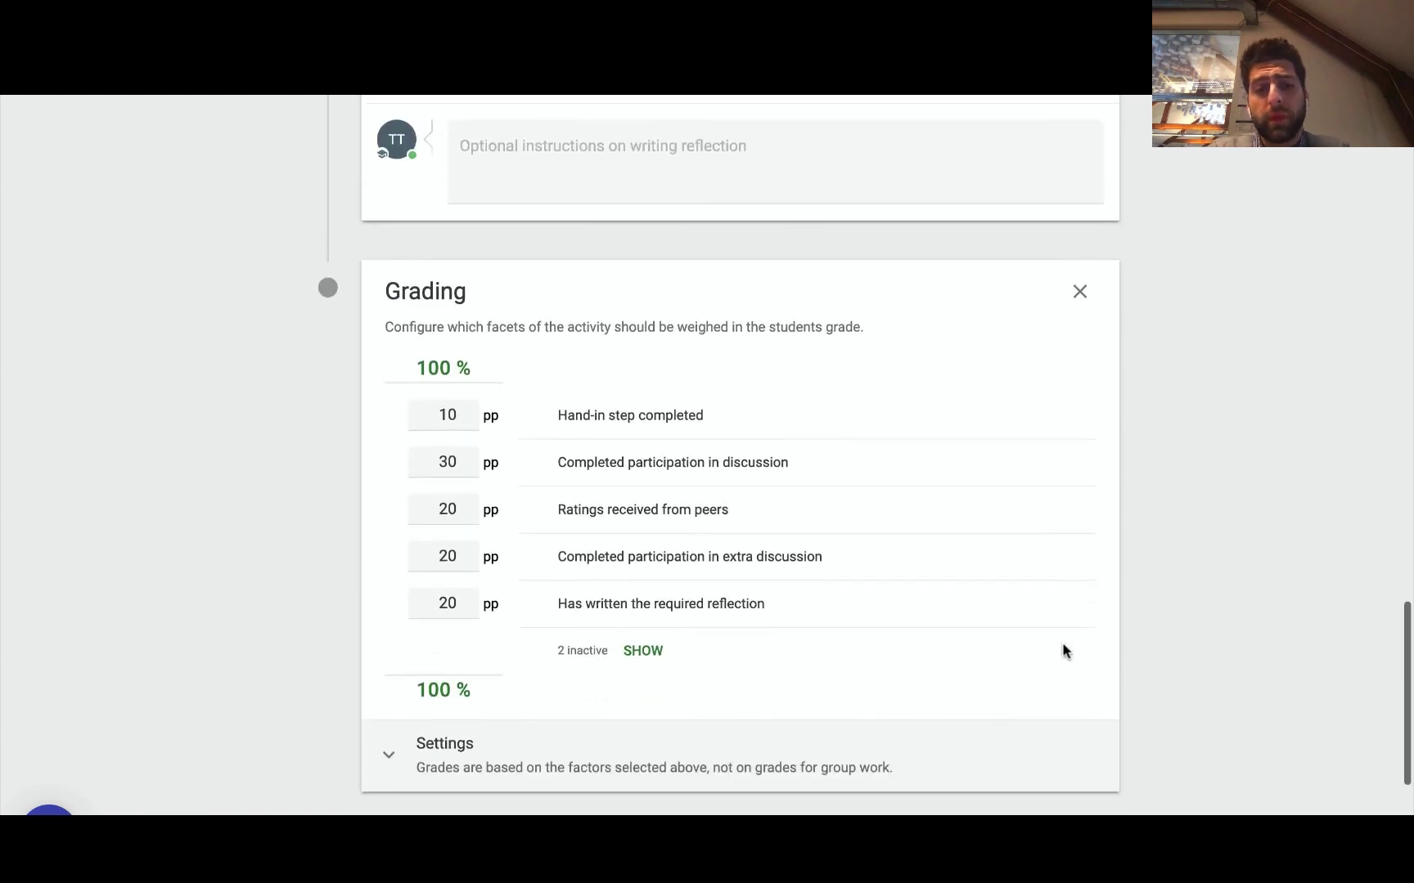
{"action": "scroll", "coordinate": [1000, 567], "scroll_direction": "up", "scroll_amount": 13}
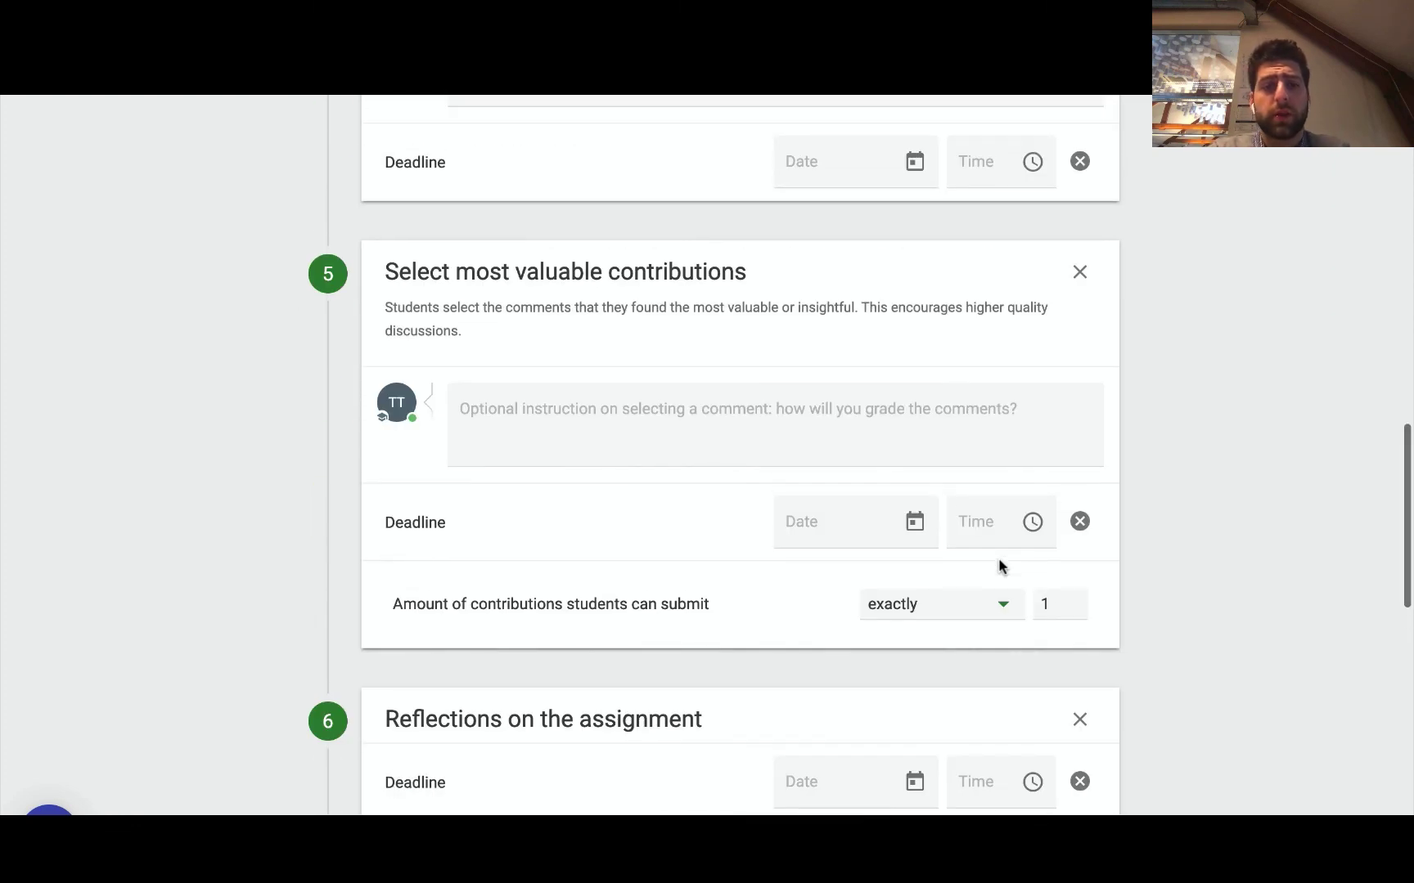
{"action": "scroll", "coordinate": [998, 561], "scroll_direction": "up", "scroll_amount": 2}
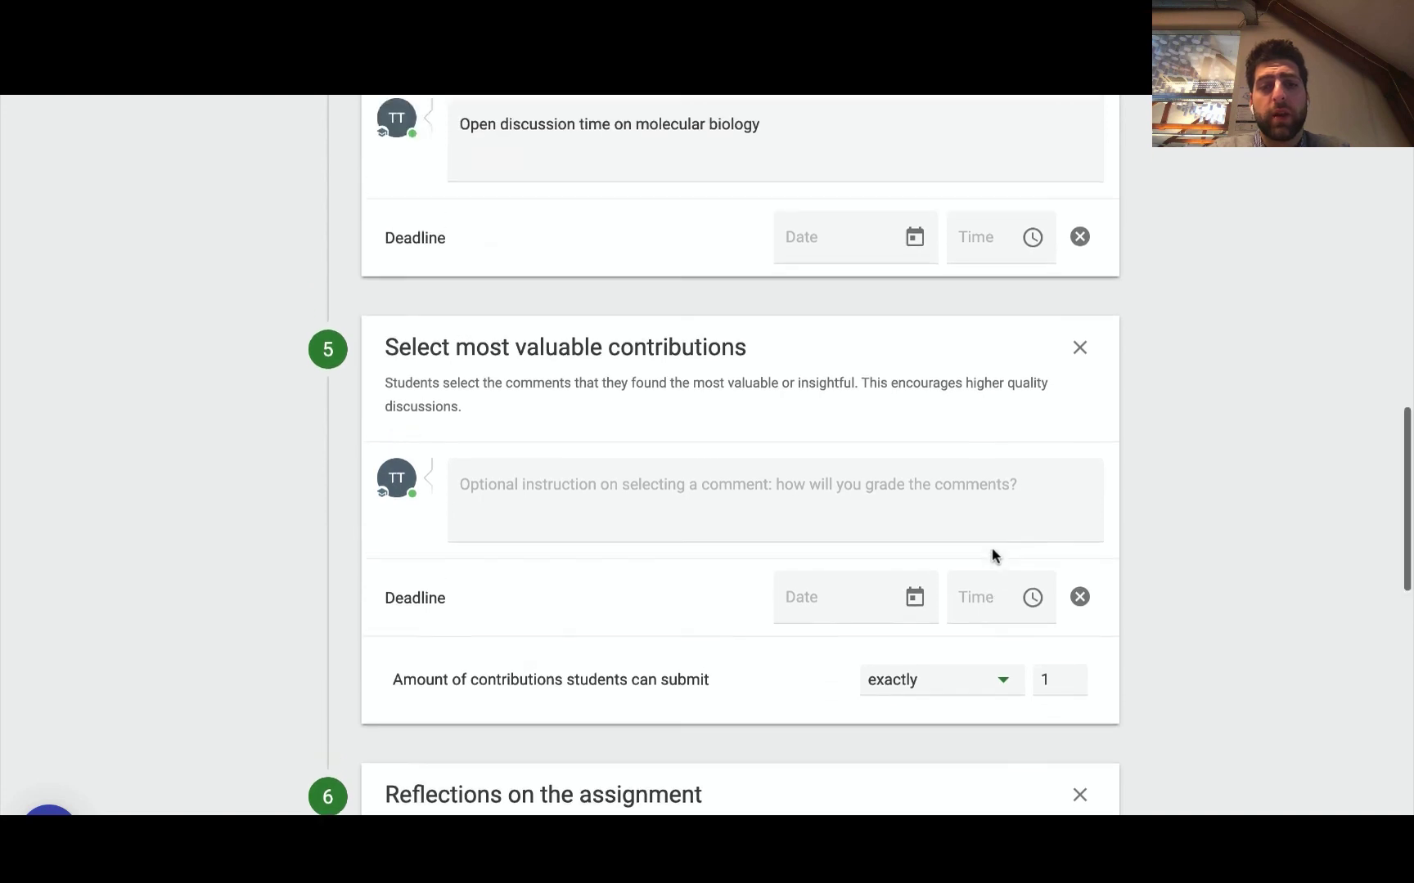
{"action": "left_click", "coordinate": [918, 685]}
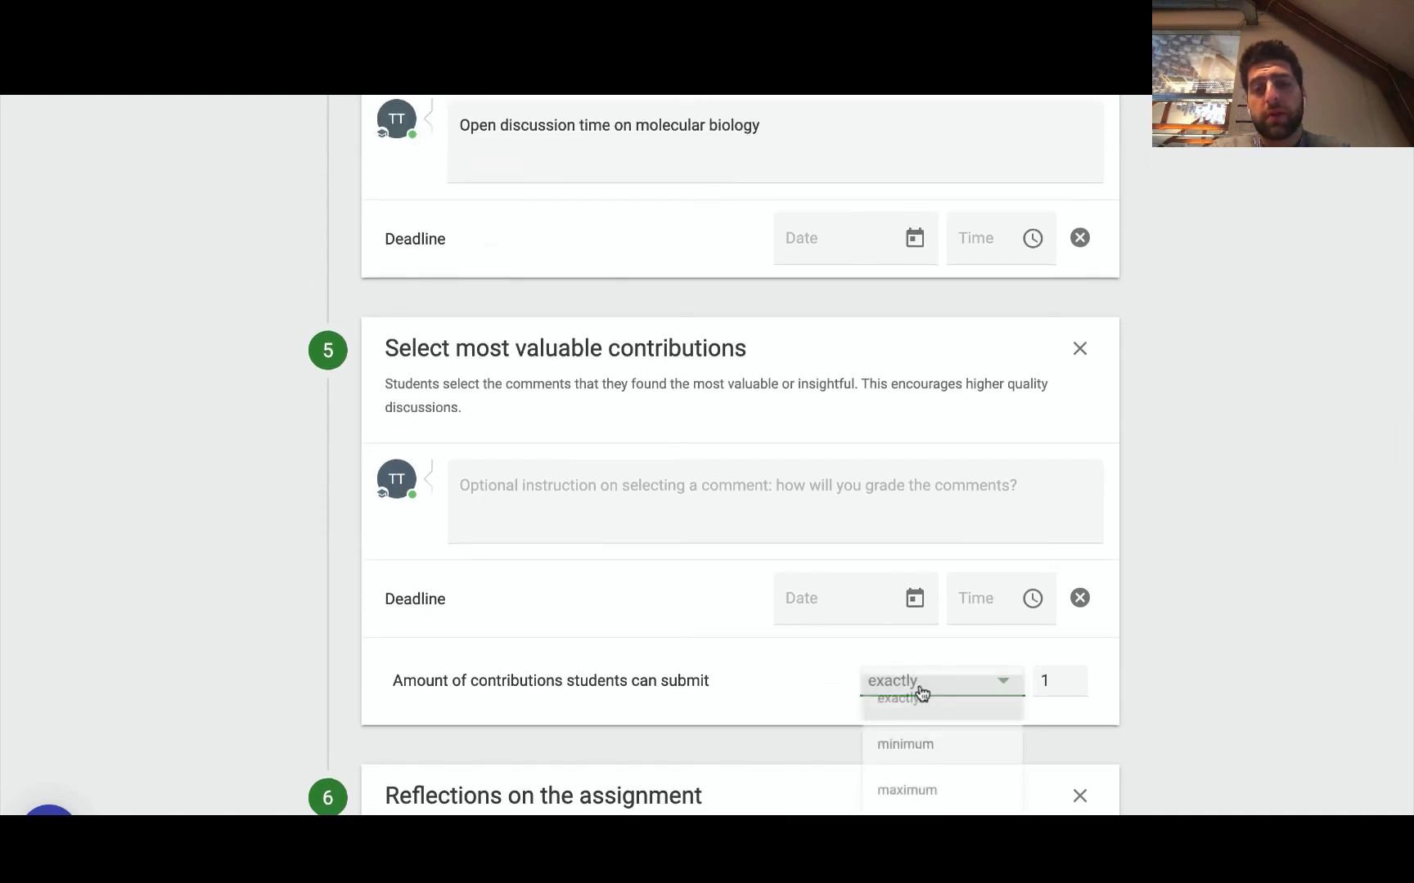
{"action": "left_click", "coordinate": [1050, 680]}
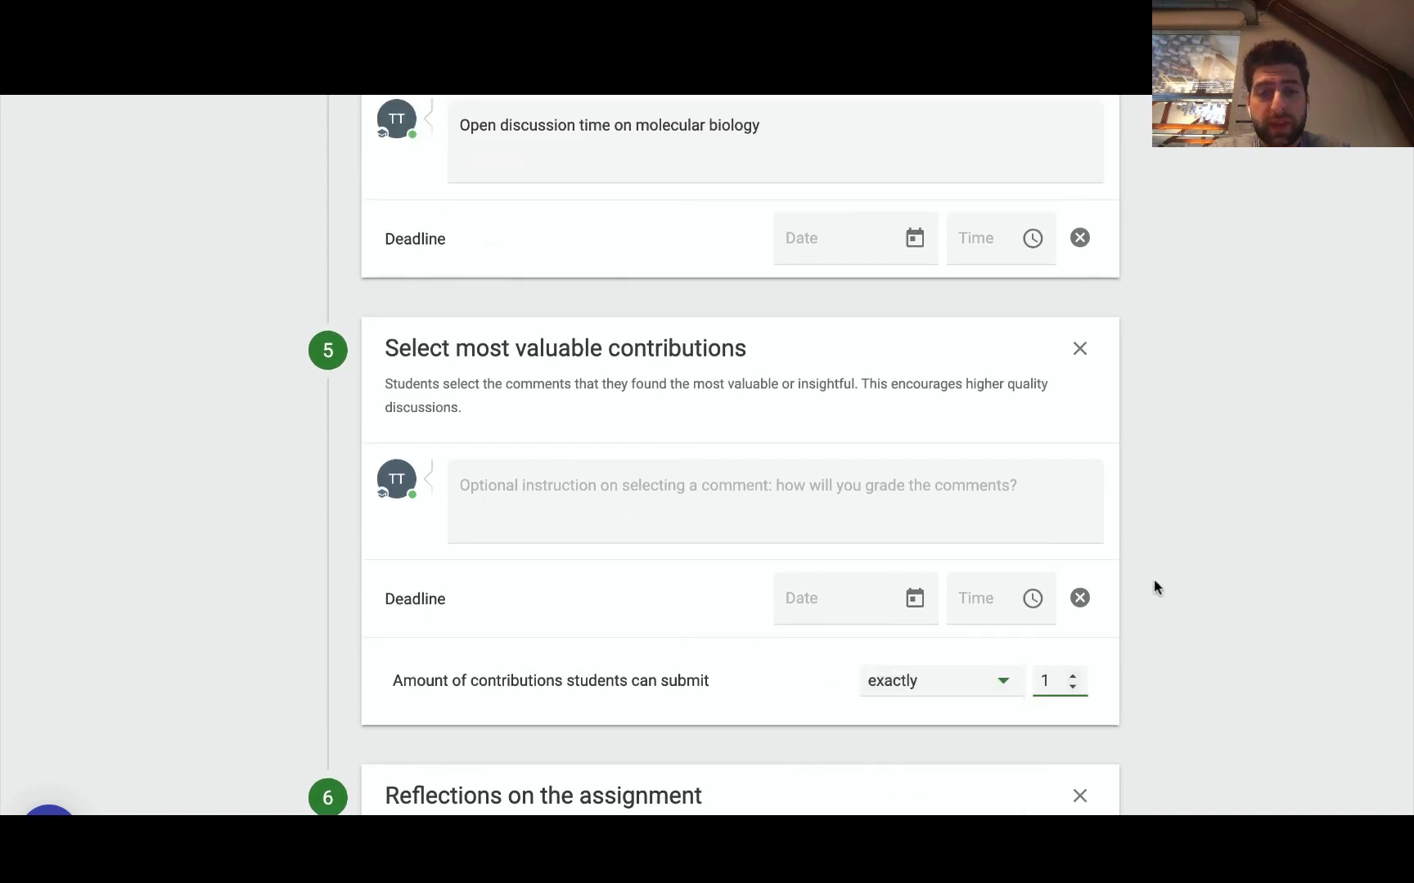
{"action": "scroll", "coordinate": [1174, 586], "scroll_direction": "up", "scroll_amount": 6}
{"action": "scroll", "coordinate": [1242, 558], "scroll_direction": "up", "scroll_amount": 3}
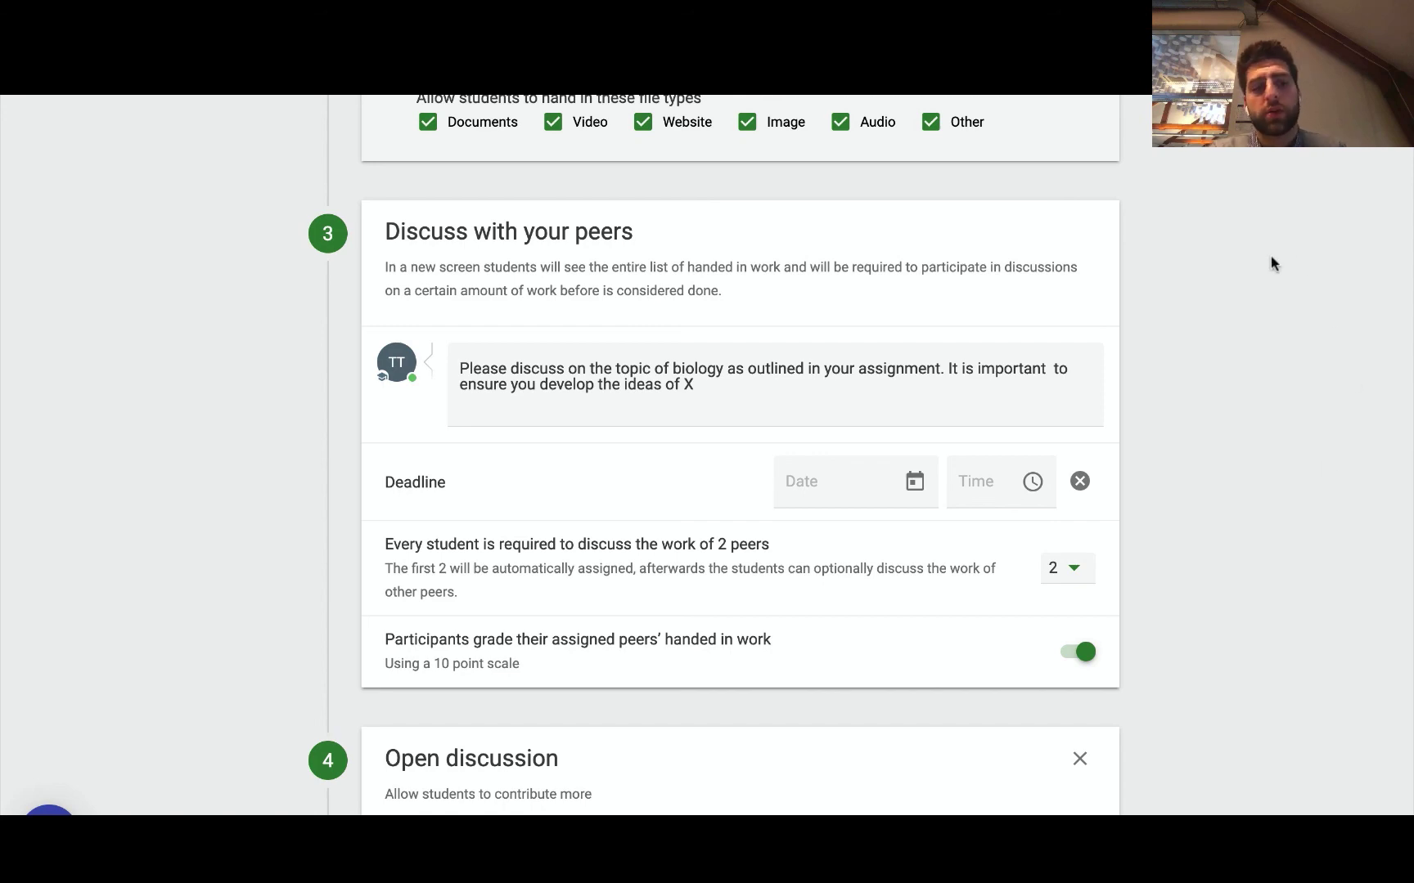
- Leave full screen and save the assignment changes
{"action": "scroll", "coordinate": [1272, 262], "scroll_direction": "up", "scroll_amount": 1}
{"action": "key", "text": "Escape"}
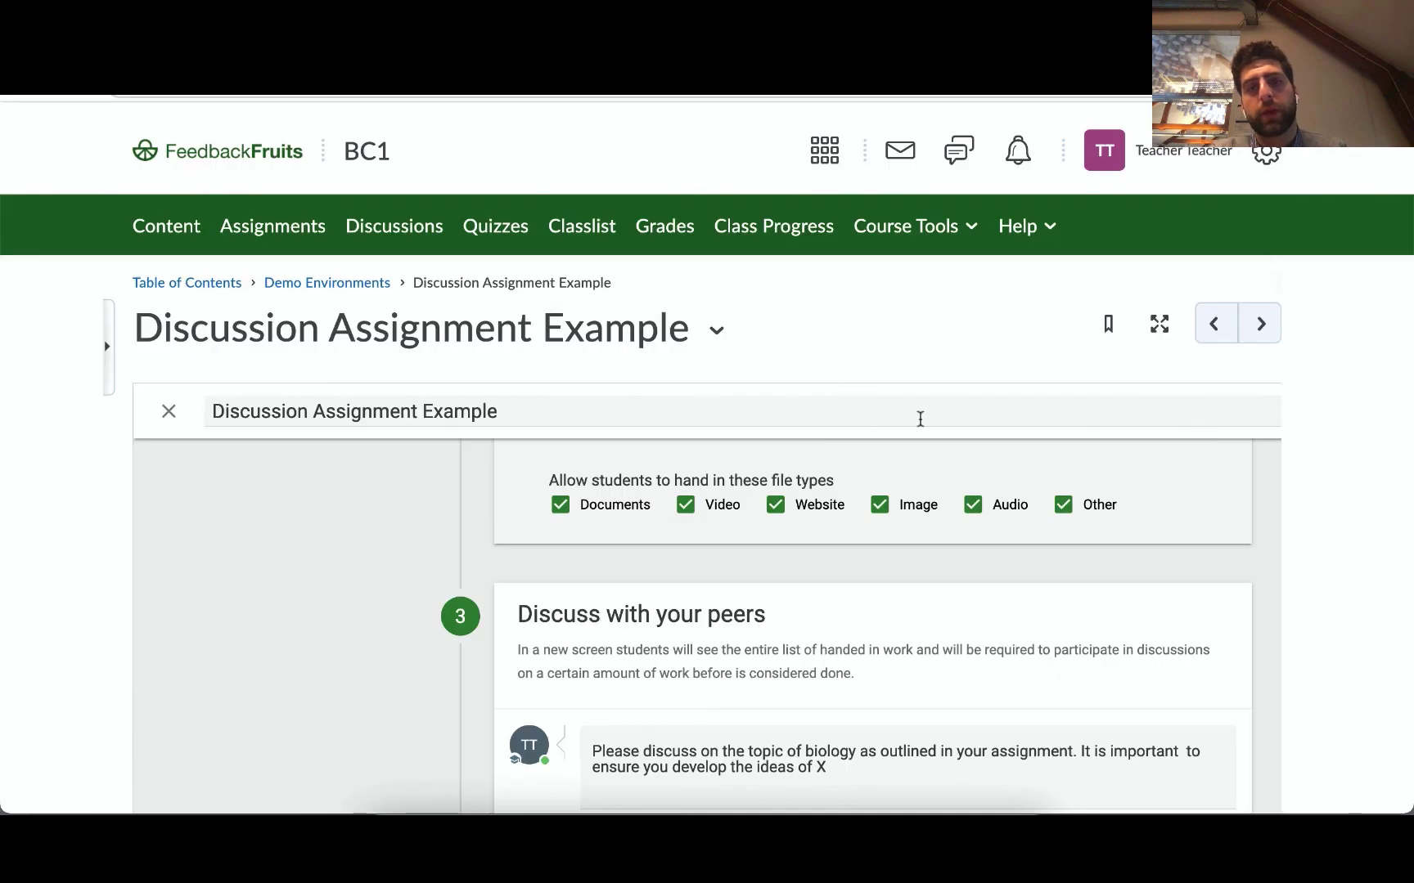
{"action": "left_click", "coordinate": [1218, 434]}
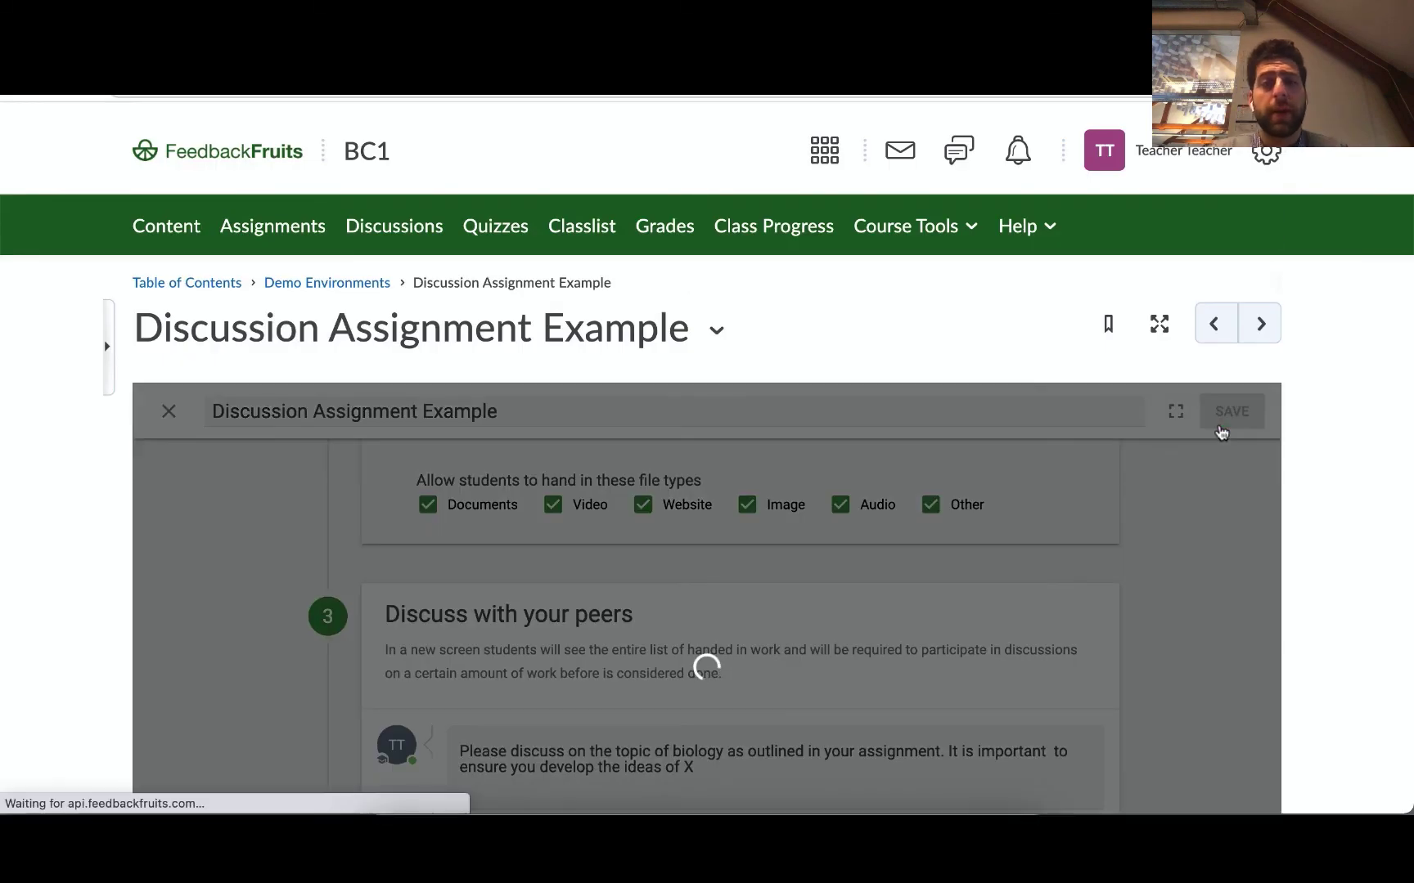